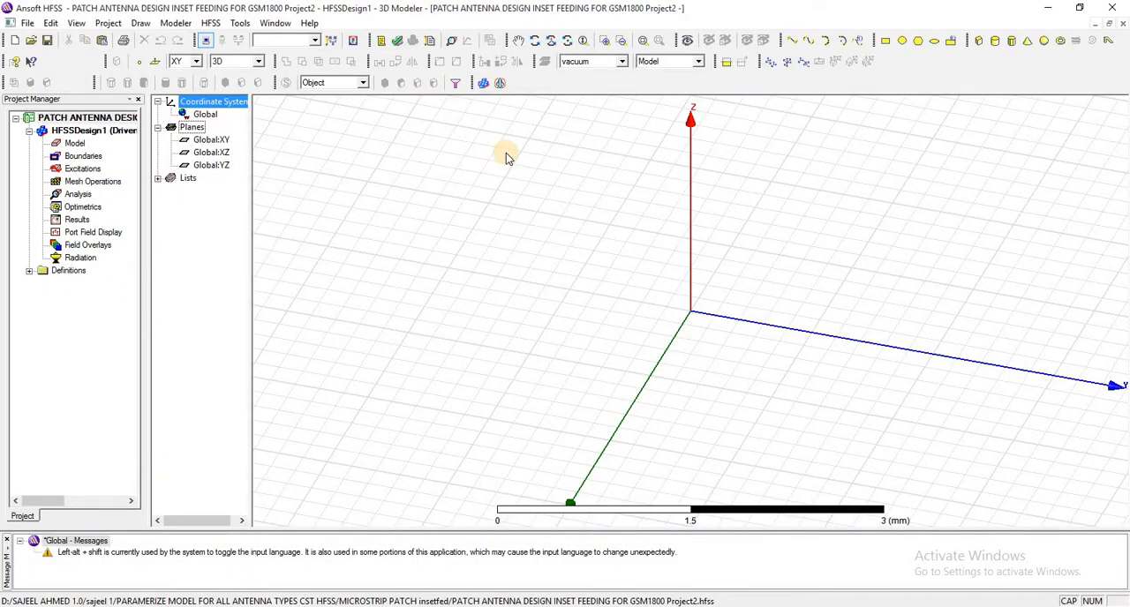
# - Draw a rectangle about 1.2 by 1.8 mm on the XY plane, starting at the origin
pyautogui.click(884, 42)
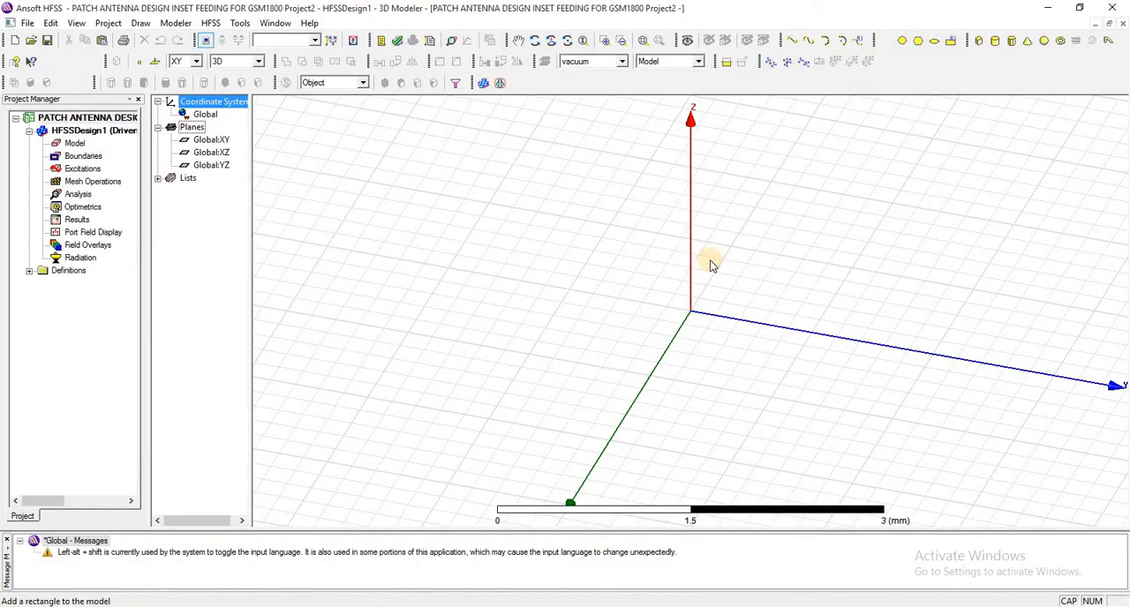
pyautogui.click(691, 314)
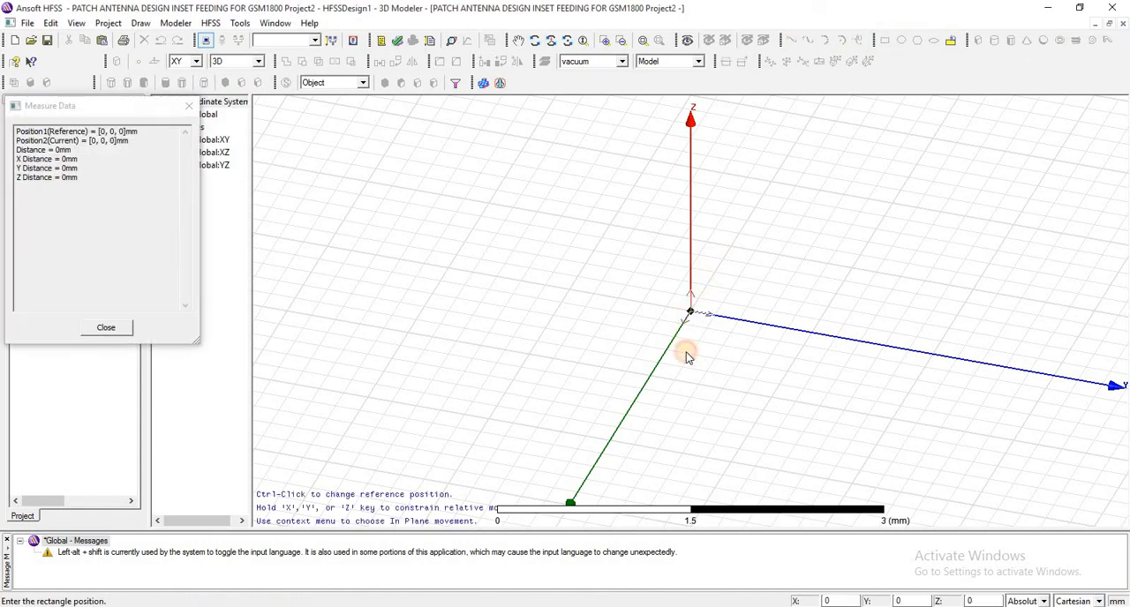
pyautogui.click(861, 427)
# - Rename the new rectangle to G
pyautogui.click(238, 129)
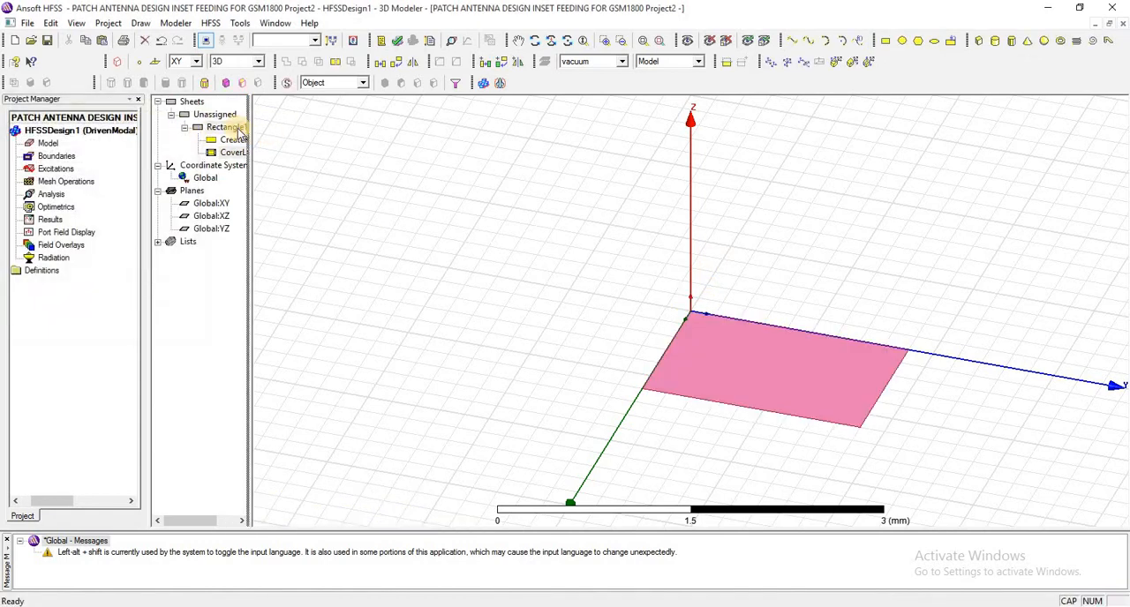
pyautogui.moveTo(269, 146); pyautogui.dragTo(290, 147)
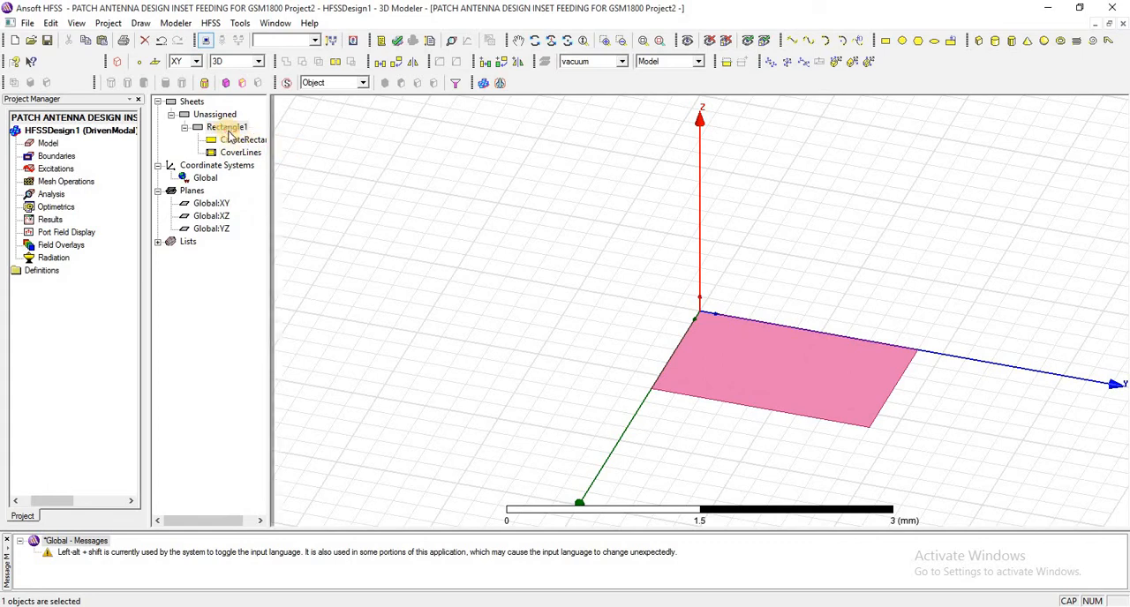
pyautogui.click(230, 132)
pyautogui.doubleClick(230, 132)
pyautogui.click(444, 243)
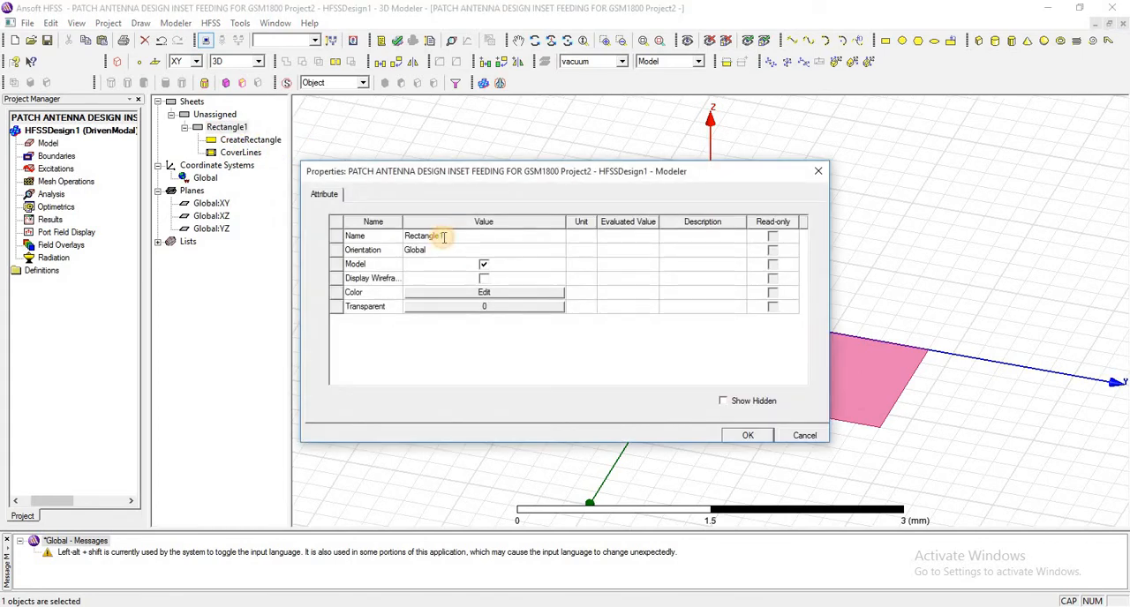
pyautogui.write('G')
pyautogui.click(747, 436)
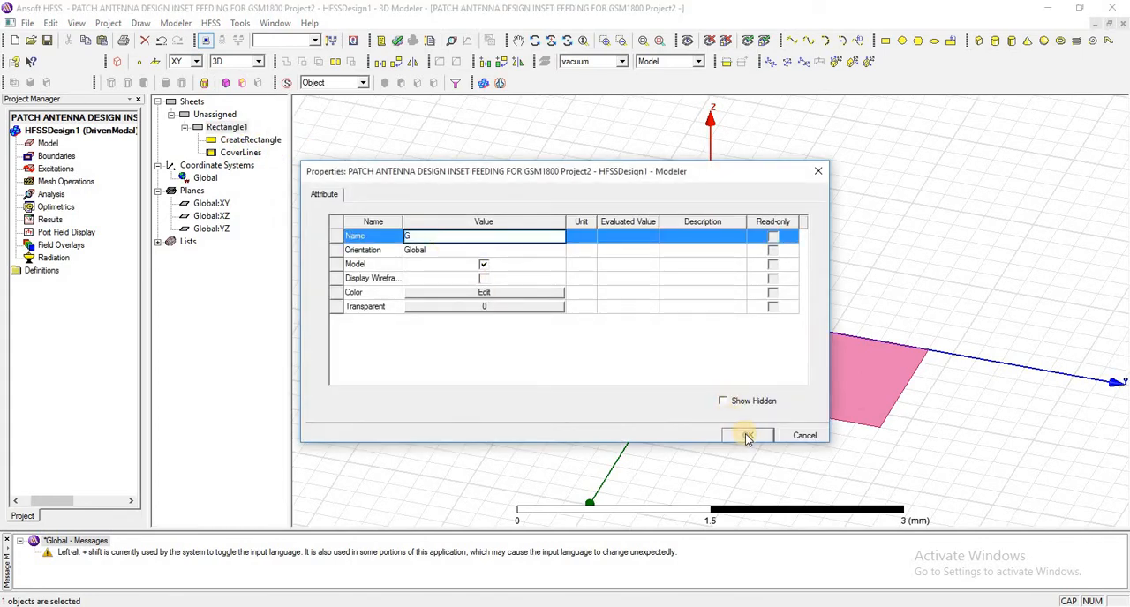
# - Consult the antenna parameter list for the substrate variable names and set G's rectangle position to -subX/2, -subY/2, 0mm
pyautogui.doubleClick(249, 141)
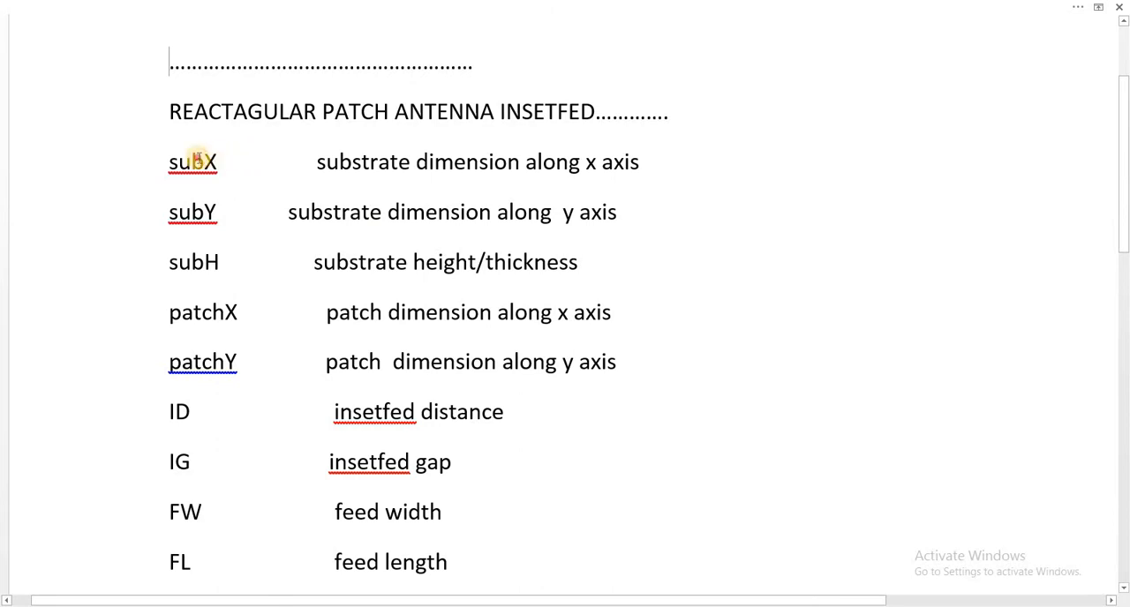
pyautogui.moveTo(243, 161); pyautogui.dragTo(166, 159)
pyautogui.moveTo(233, 215); pyautogui.dragTo(170, 214)
pyautogui.moveTo(236, 260); pyautogui.dragTo(175, 260)
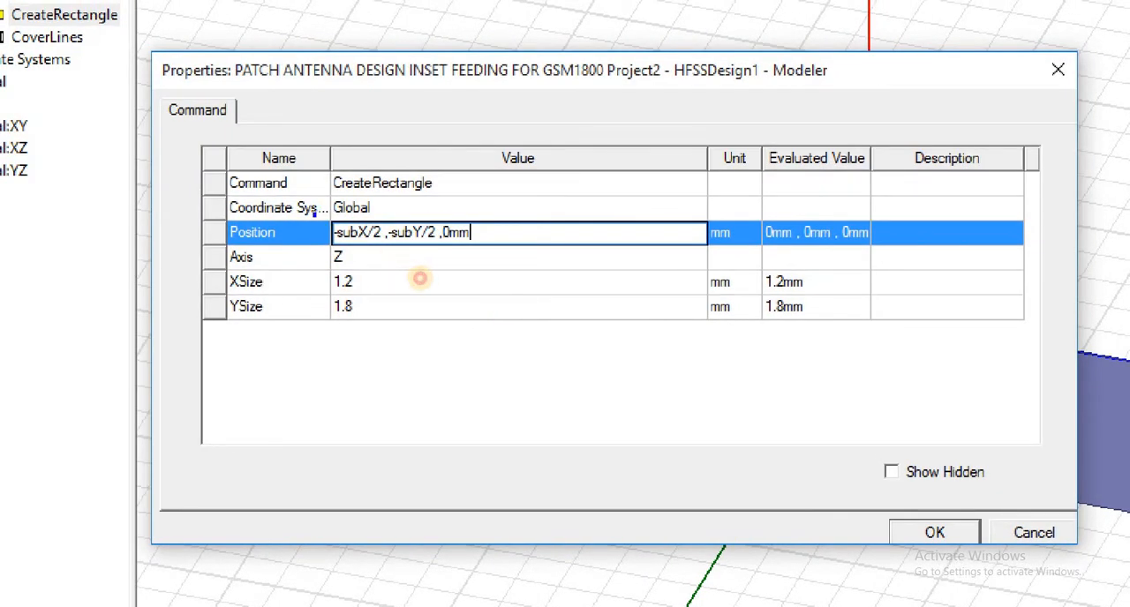
pyautogui.moveTo(317, 211)
pyautogui.mouseDown()
pyautogui.moveTo(372, 251)
pyautogui.moveTo(393, 250)
pyautogui.mouseUp()
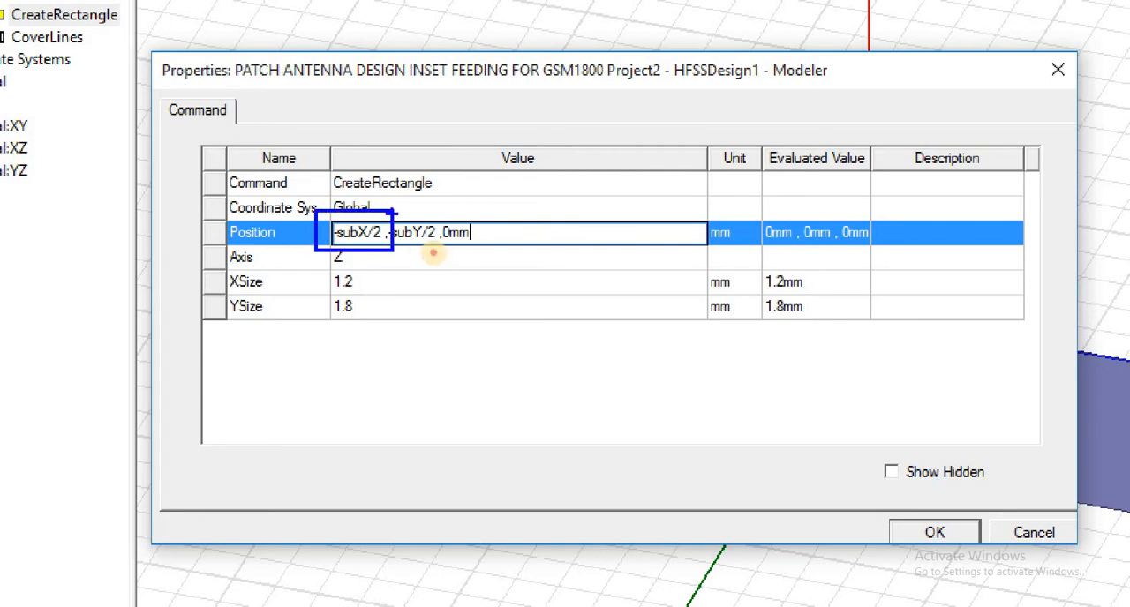
pyautogui.moveTo(385, 212)
pyautogui.mouseDown()
pyautogui.moveTo(398, 252)
pyautogui.moveTo(464, 258)
pyautogui.mouseUp()
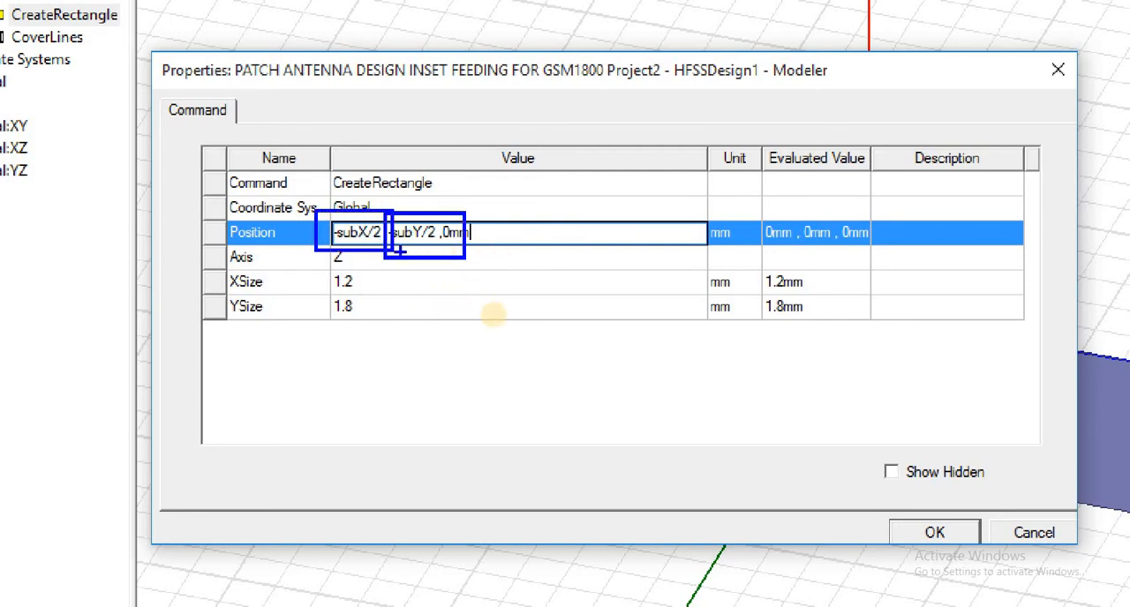
pyautogui.press('Escape')
pyautogui.press('Return')
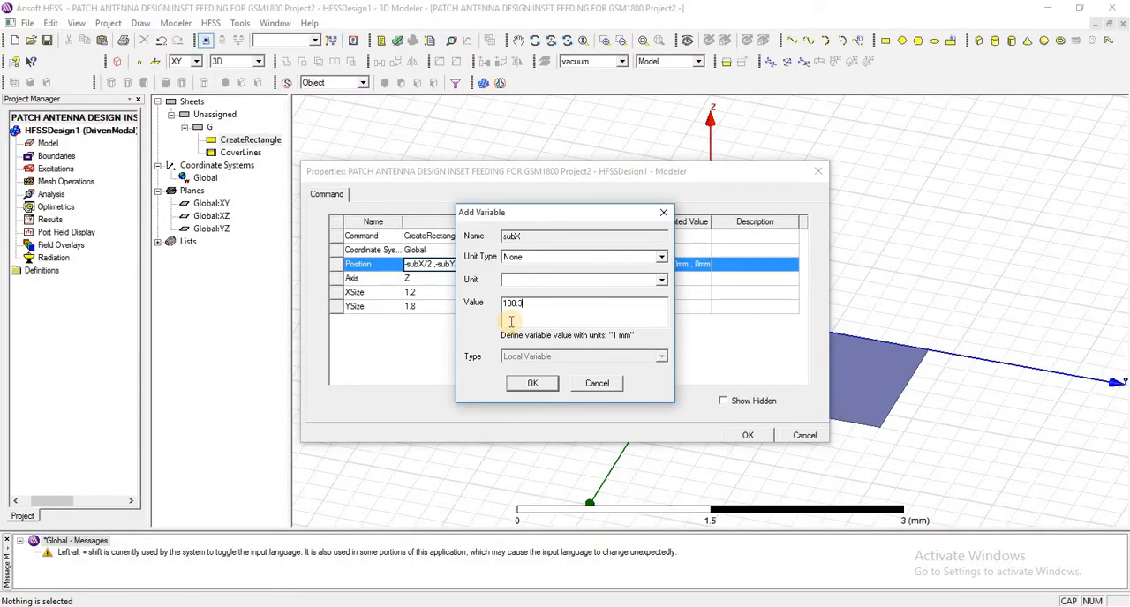
# - Define subX as 108.3 mm and subY as 164 mm, and use them as G's XSize and YSize
pyautogui.write('108.3mm')
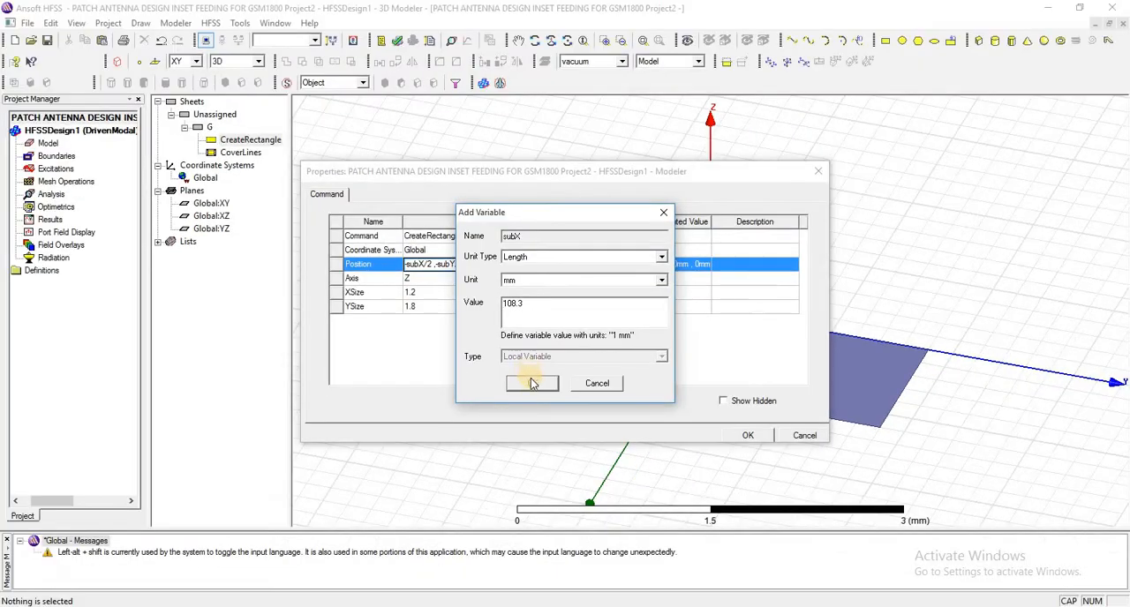
pyautogui.click(541, 434)
pyautogui.click(528, 420)
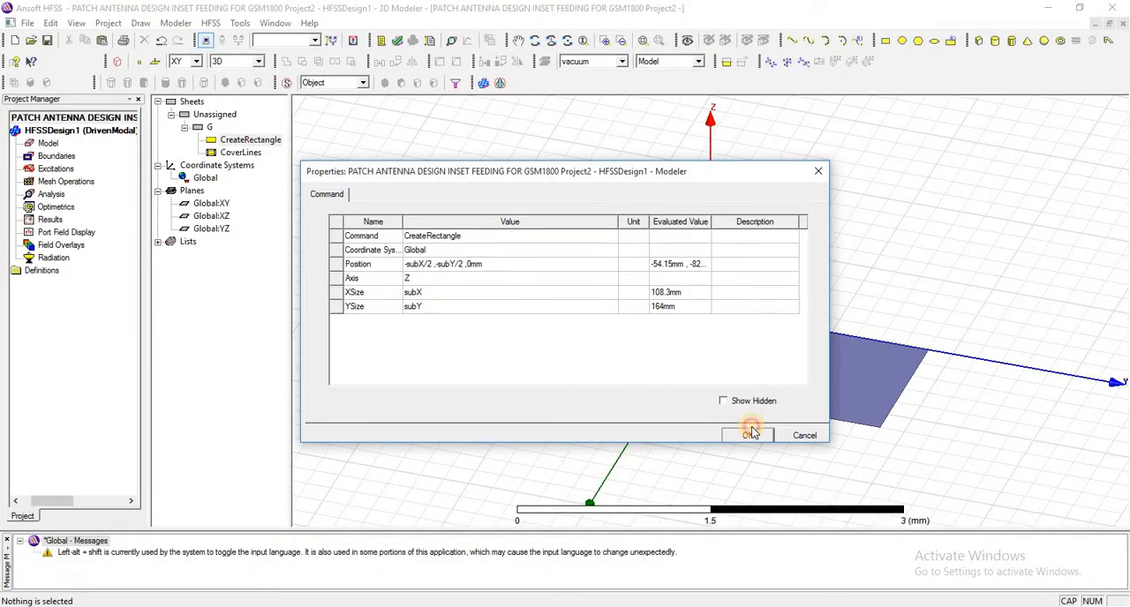
pyautogui.click(752, 434)
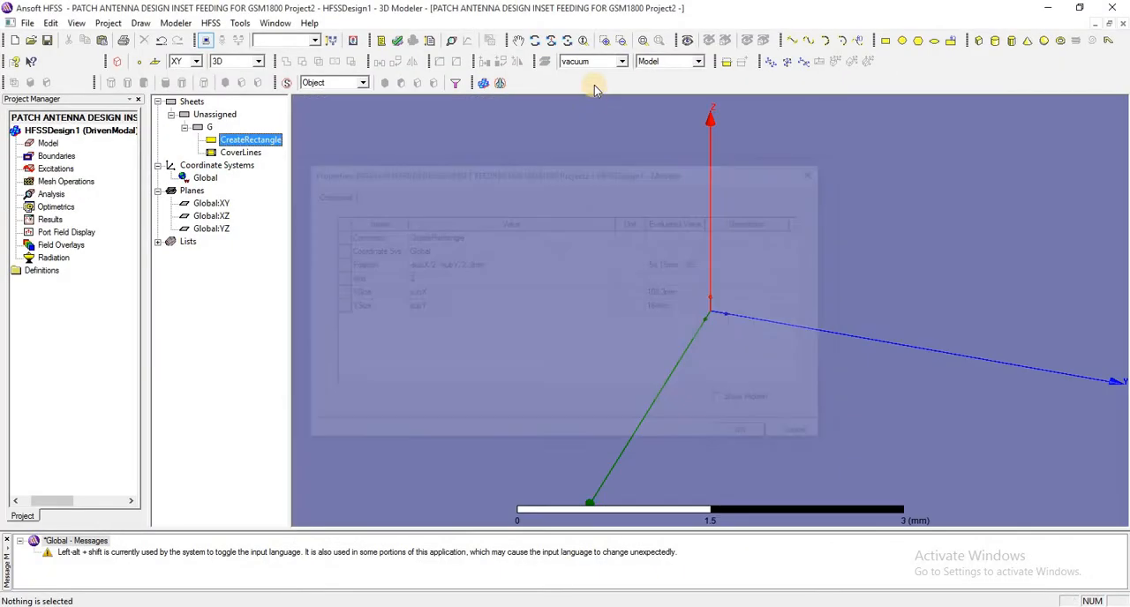
# - Draw a box about 5 mm high over the ground rectangle G, from one corner to the opposite one
pyautogui.click(642, 43)
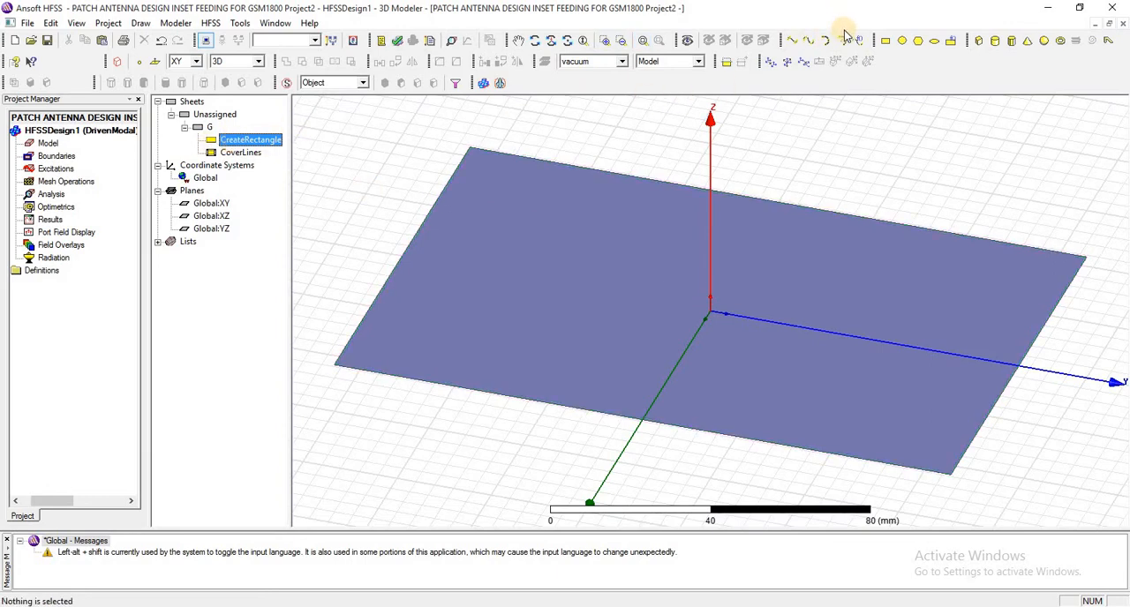
pyautogui.click(978, 42)
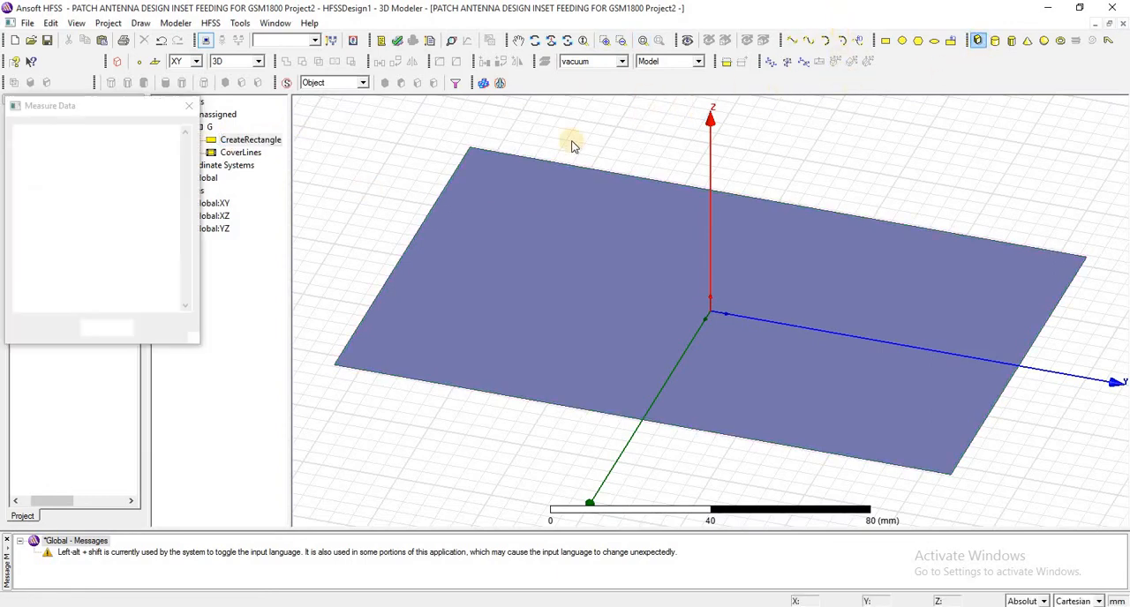
pyautogui.click(469, 234)
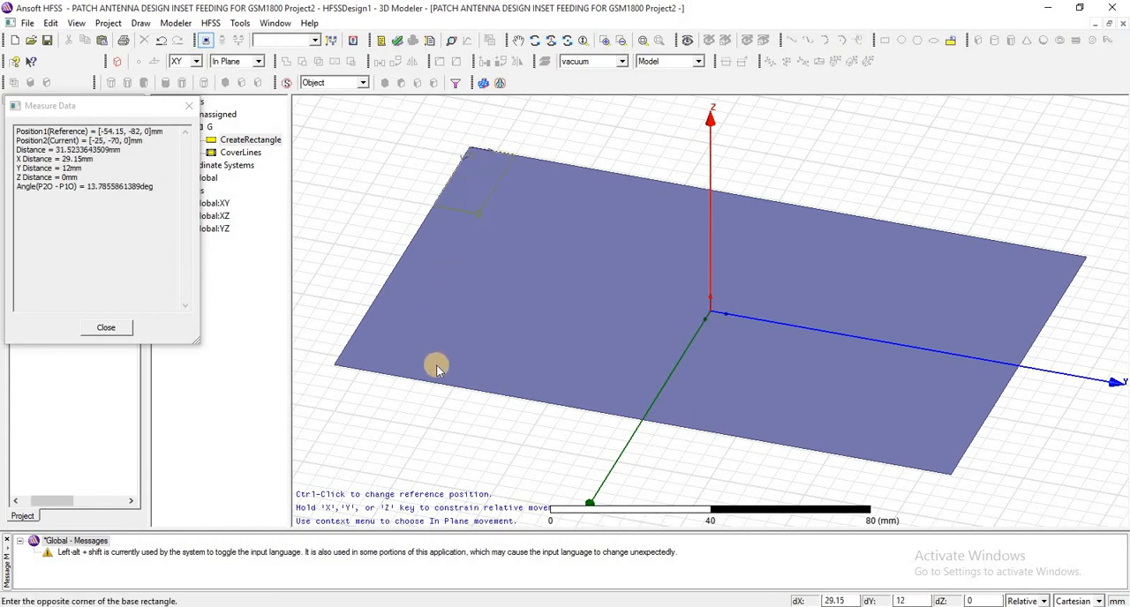
pyautogui.click(945, 472)
pyautogui.click(927, 454)
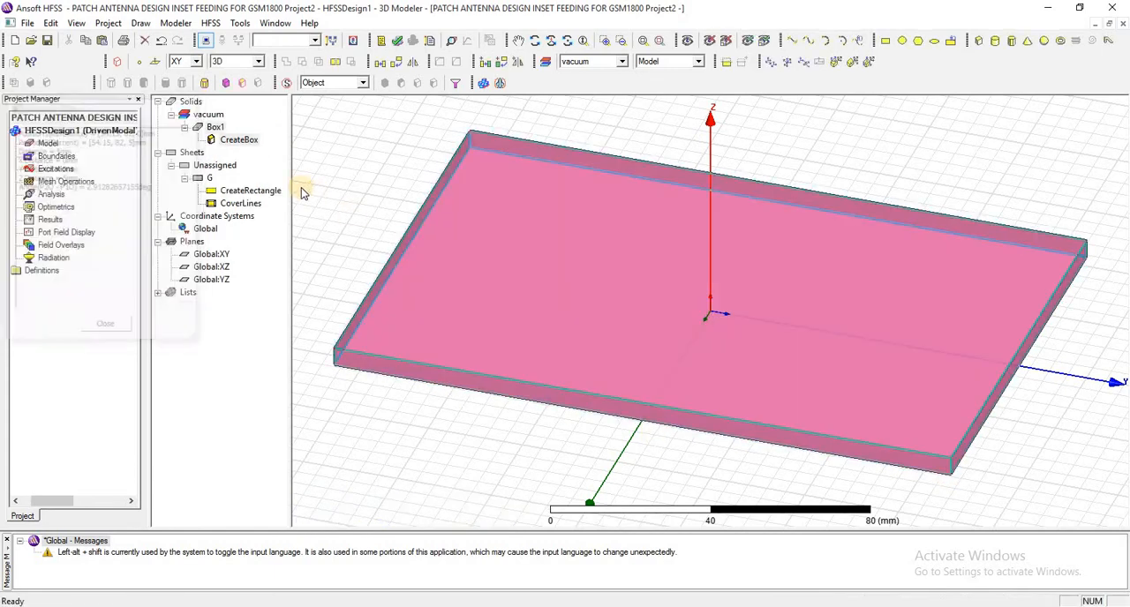
# - Parameterize the box with position -subX/2, -subY/2, 0mm and sizes subX, subY and subh, defining subh as 1.6 mm
pyautogui.click(215, 127)
pyautogui.click(235, 141)
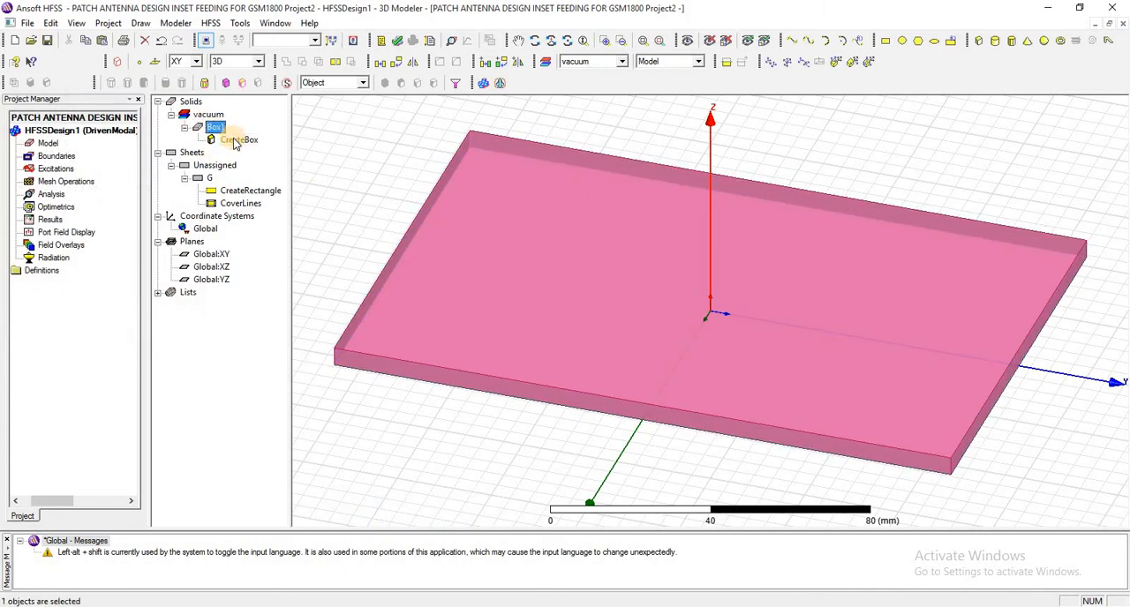
pyautogui.click(217, 128)
pyautogui.doubleClick(239, 139)
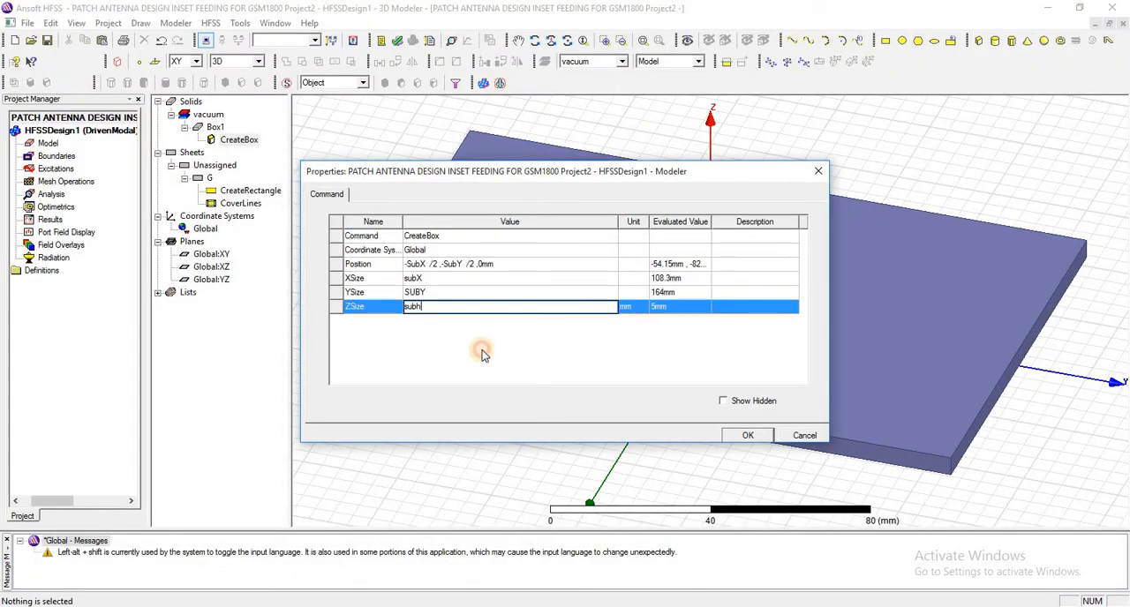
pyautogui.click(481, 353)
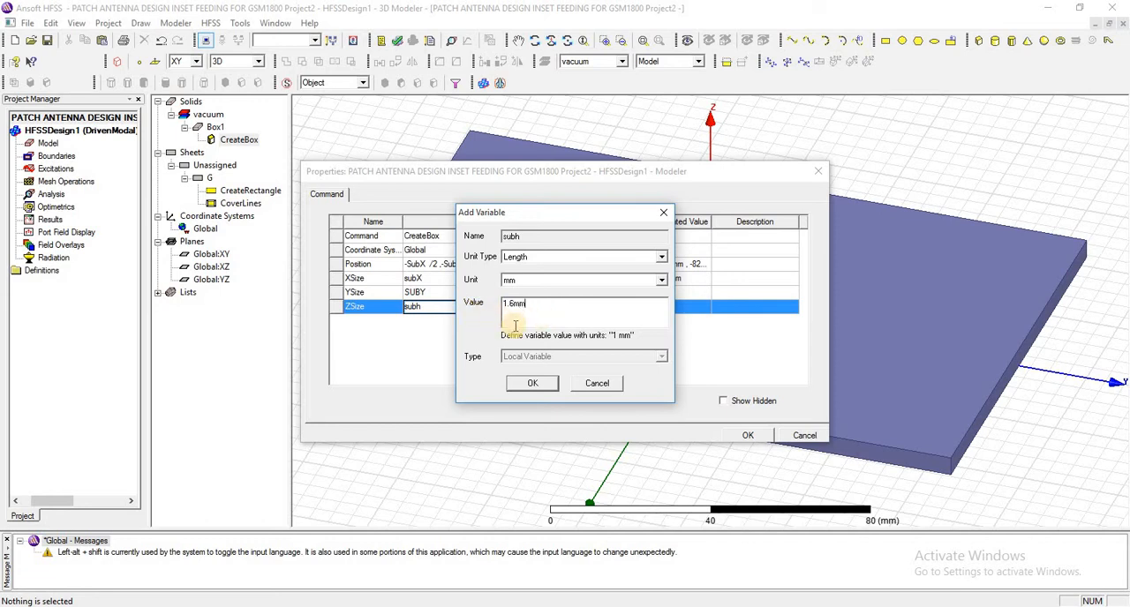
pyautogui.click(539, 386)
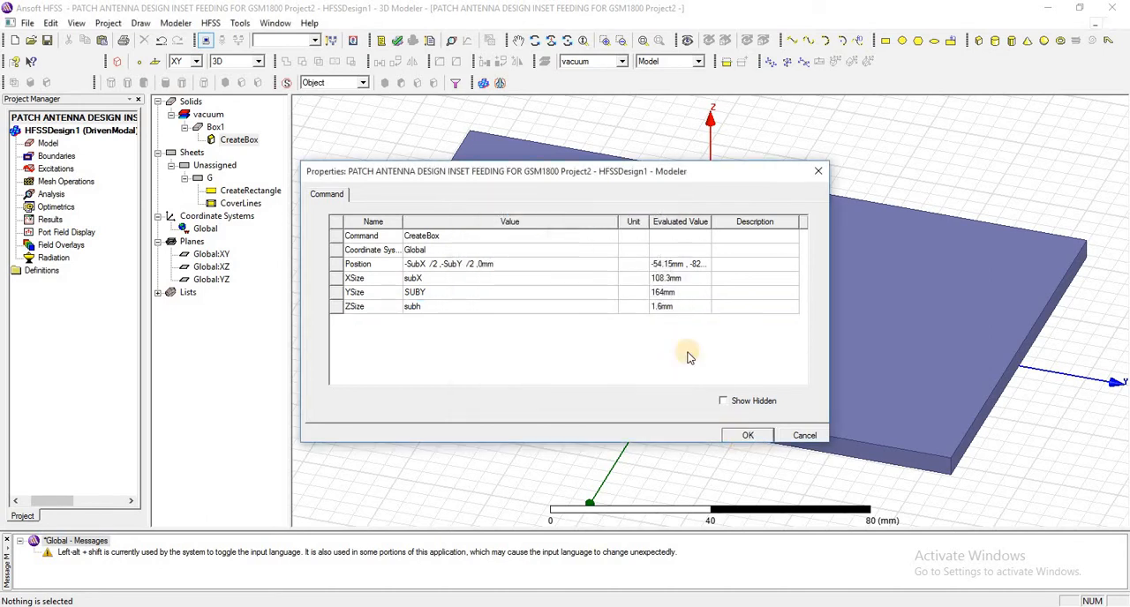
# - Draw a rectangle about 40 by 50 mm on the XY plane around the origin, starting at -20, -20, 0 mm
pyautogui.click(536, 41)
pyautogui.moveTo(584, 203); pyautogui.dragTo(521, 156)
pyautogui.rightClick(524, 162)
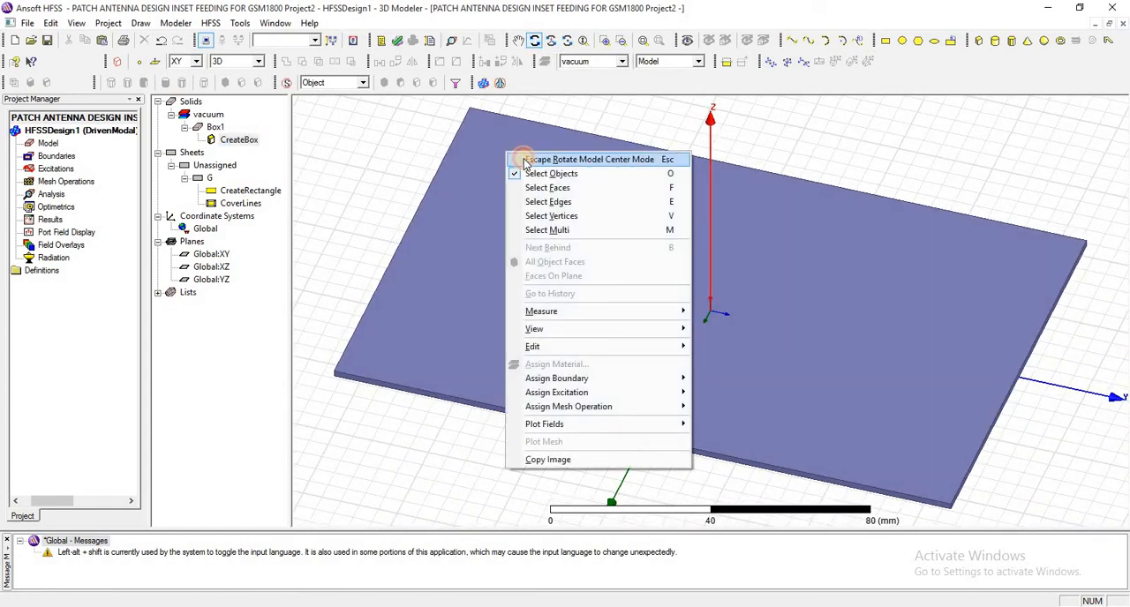
pyautogui.click(524, 160)
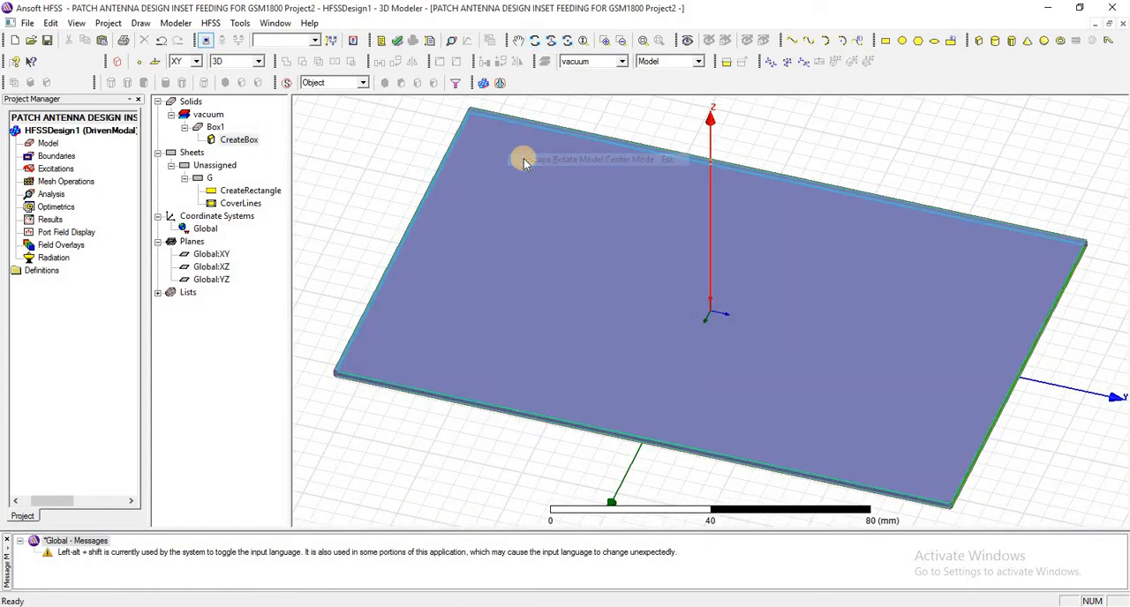
pyautogui.click(618, 121)
pyautogui.click(883, 41)
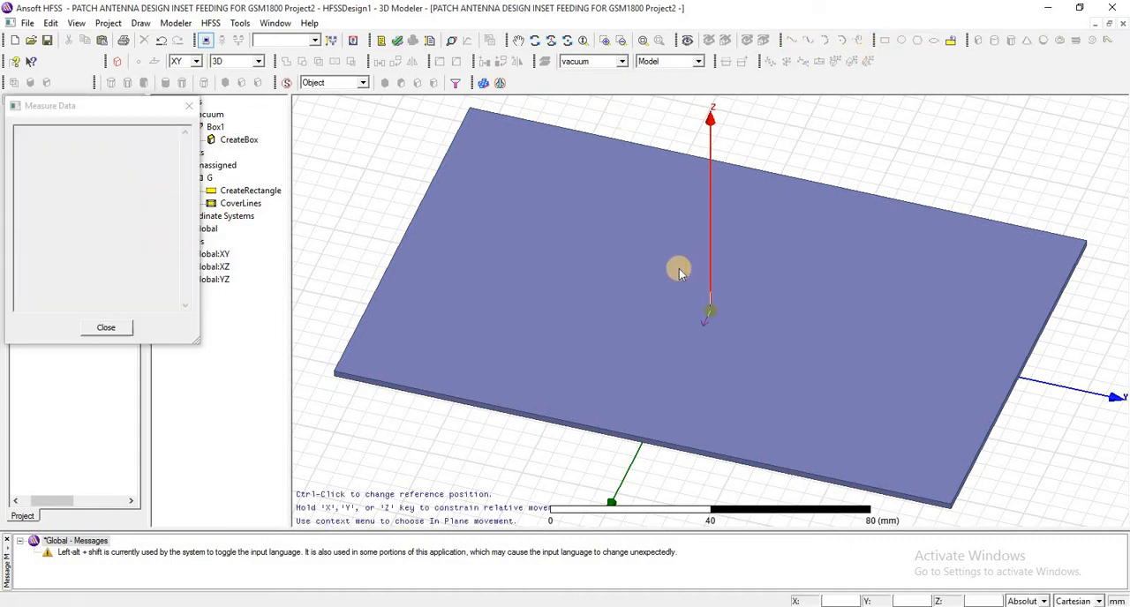
pyautogui.click(653, 253)
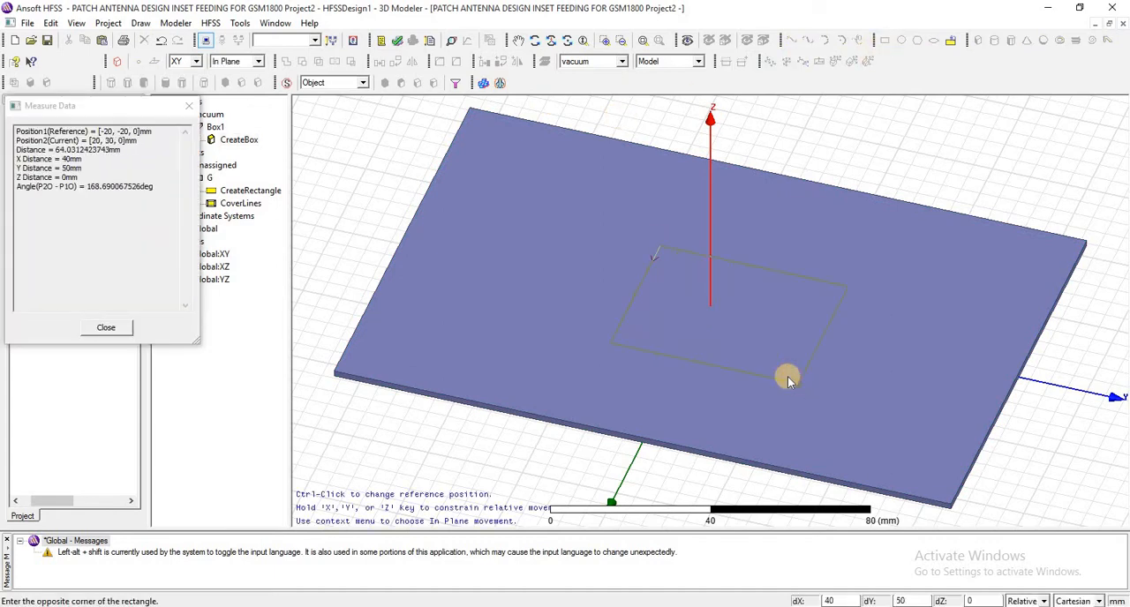
pyautogui.click(799, 384)
# - Rename the new central rectangle to patch and set its color to red
pyautogui.doubleClick(228, 217)
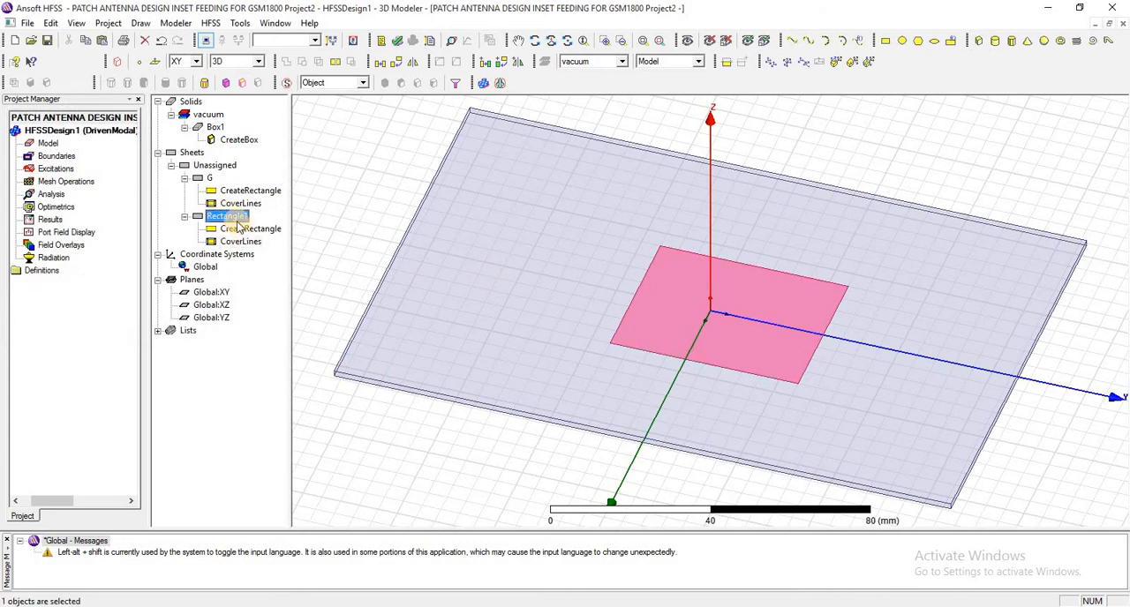
pyautogui.click(448, 236)
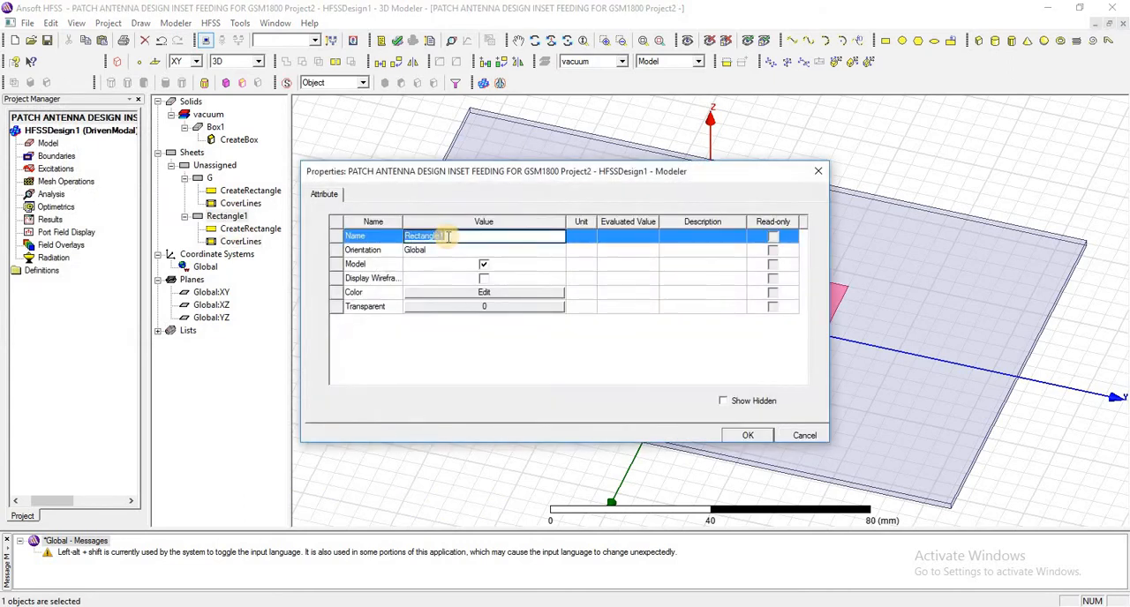
pyautogui.write('patch')
pyautogui.click(495, 293)
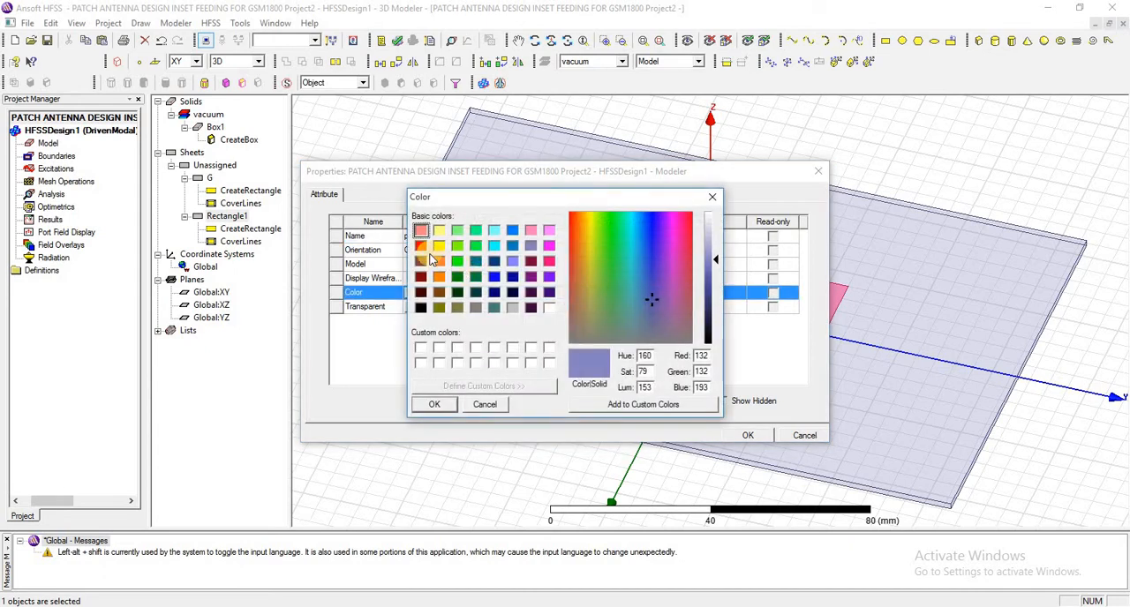
pyautogui.click(420, 245)
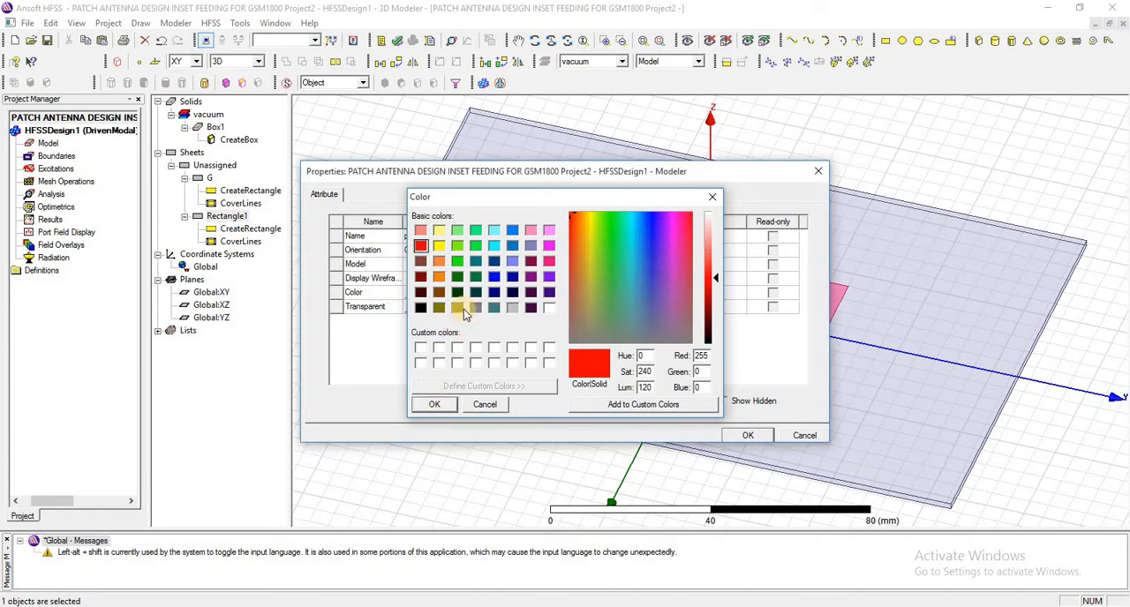
pyautogui.press('Return')
# - Set the patch's transparency to 0.4 and apply its attributes
pyautogui.click(468, 308)
pyautogui.click(514, 299)
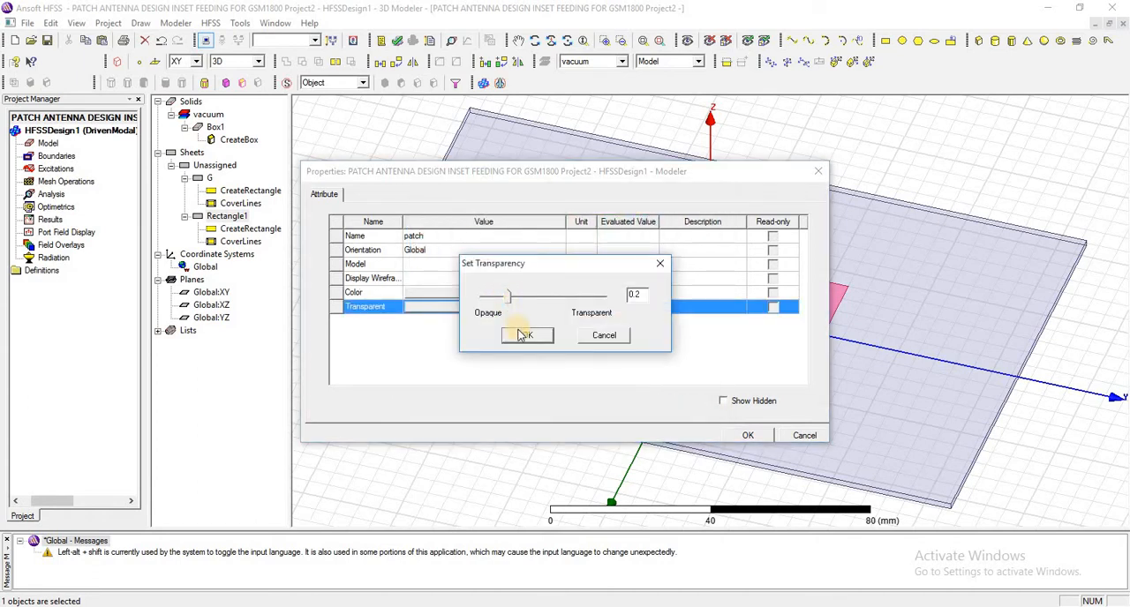
pyautogui.click(525, 298)
pyautogui.click(534, 336)
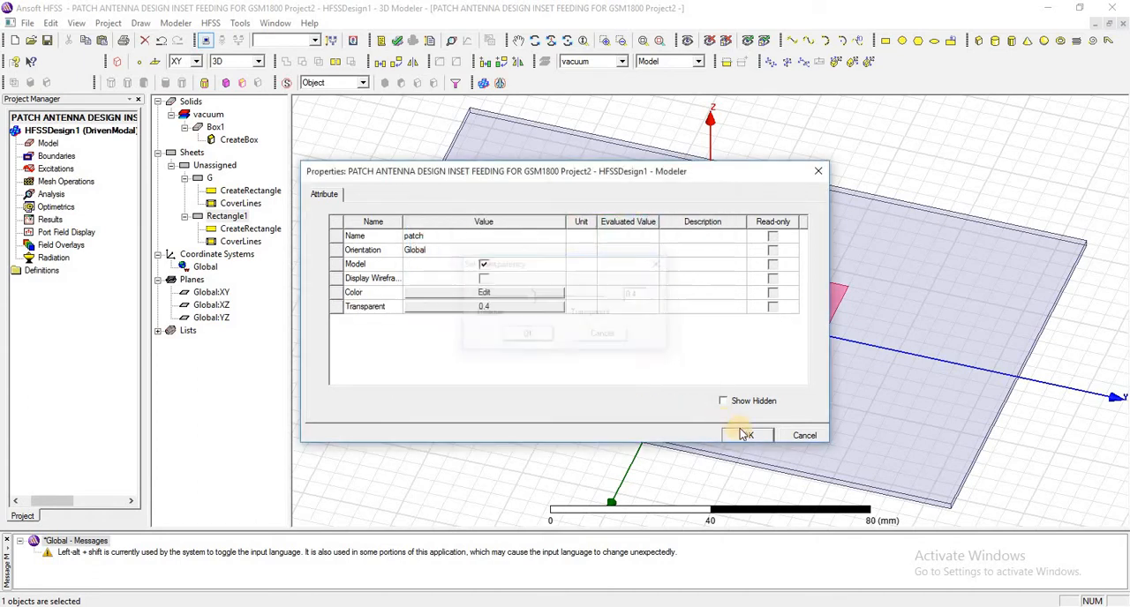
pyautogui.click(746, 435)
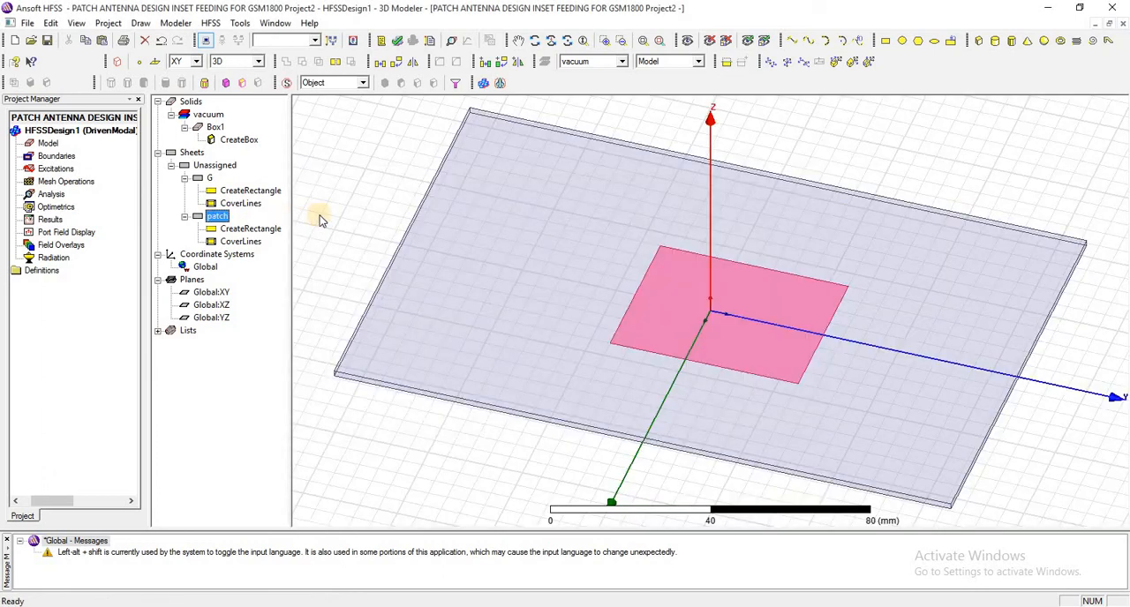
# - Parameterize the patch rectangle with position -patchX/2, -patchY/2, subH and sizes patchX and patchY, defining patchX as 66 mm and patchY as 56
pyautogui.click(266, 230)
pyautogui.doubleClick(266, 230)
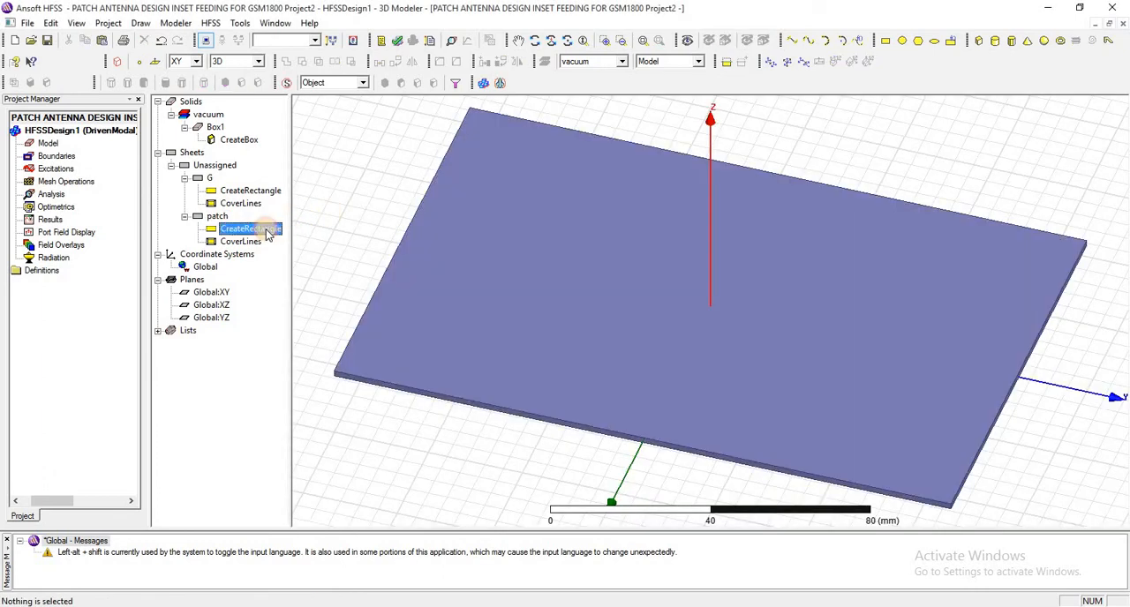
pyautogui.write('-patchX/2 ,-patchY/2 ,subH')
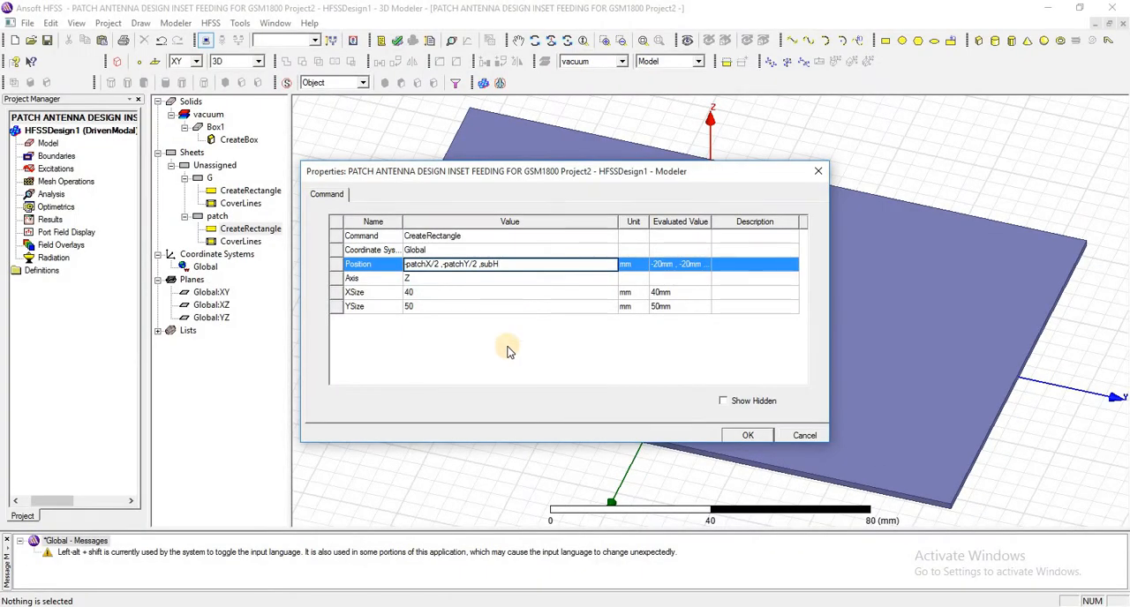
pyautogui.press('Return')
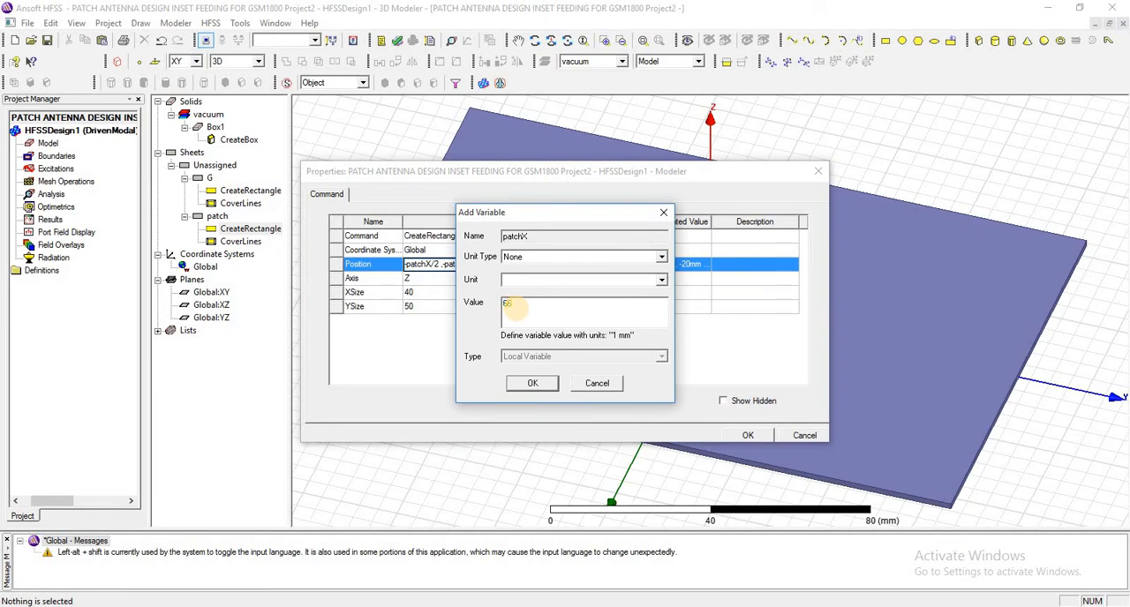
pyautogui.click(533, 384)
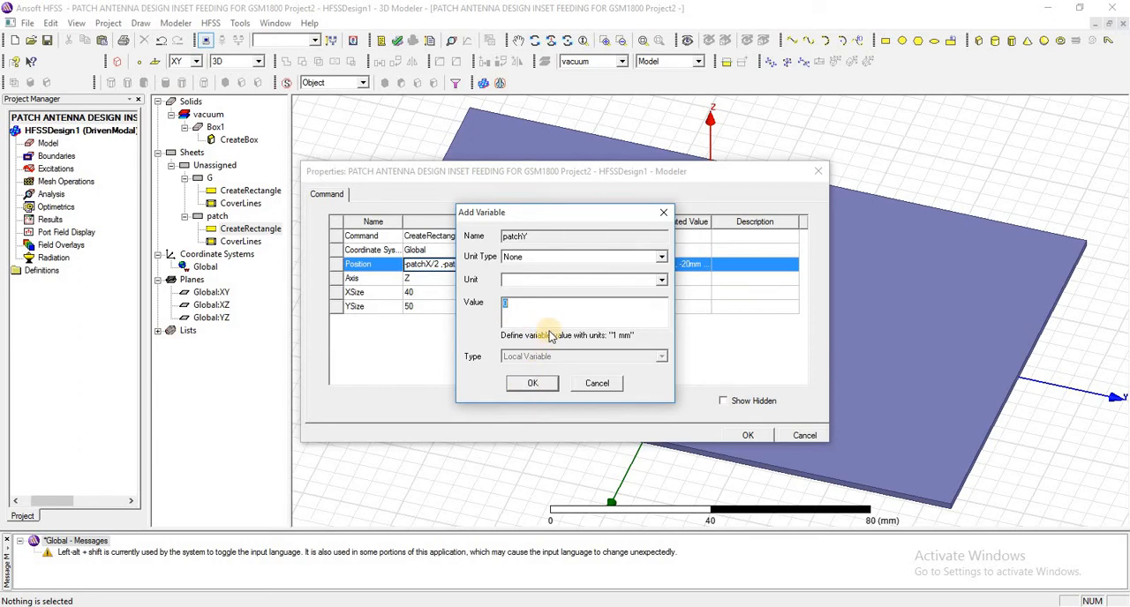
pyautogui.click(546, 387)
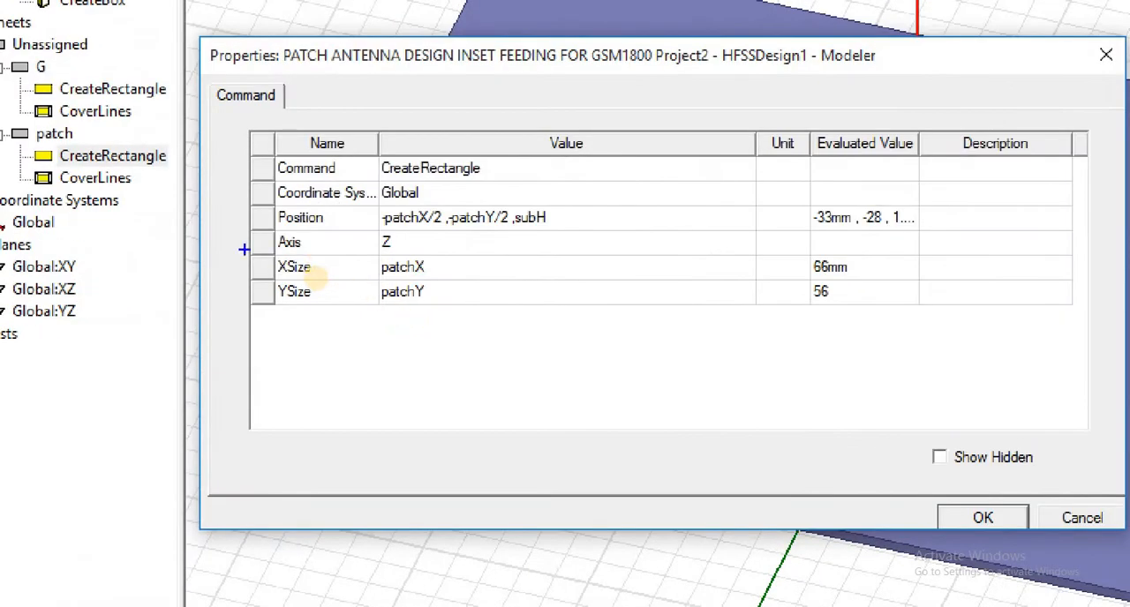
pyautogui.moveTo(224, 241)
pyautogui.keyDown('ctrl'); pyautogui.mouseDown()
pyautogui.moveTo(262, 278)
pyautogui.moveTo(494, 337)
pyautogui.mouseUp(); pyautogui.keyUp('ctrl')
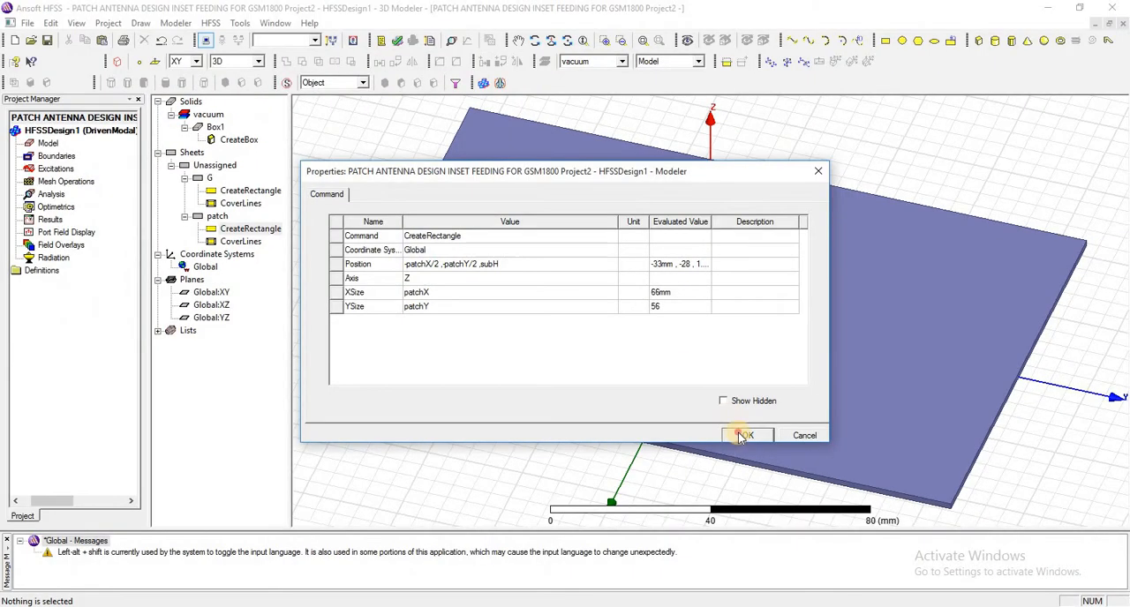
pyautogui.press('Return')
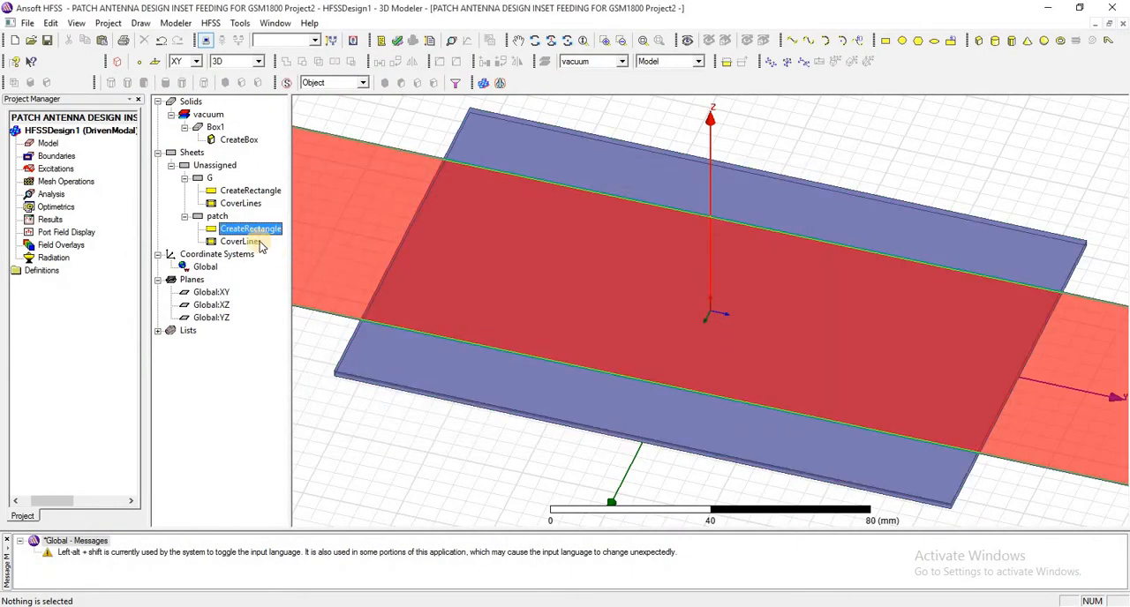
# - Set the patchY design variable to 56 mm and fit the whole model in the view
pyautogui.doubleClick(247, 231)
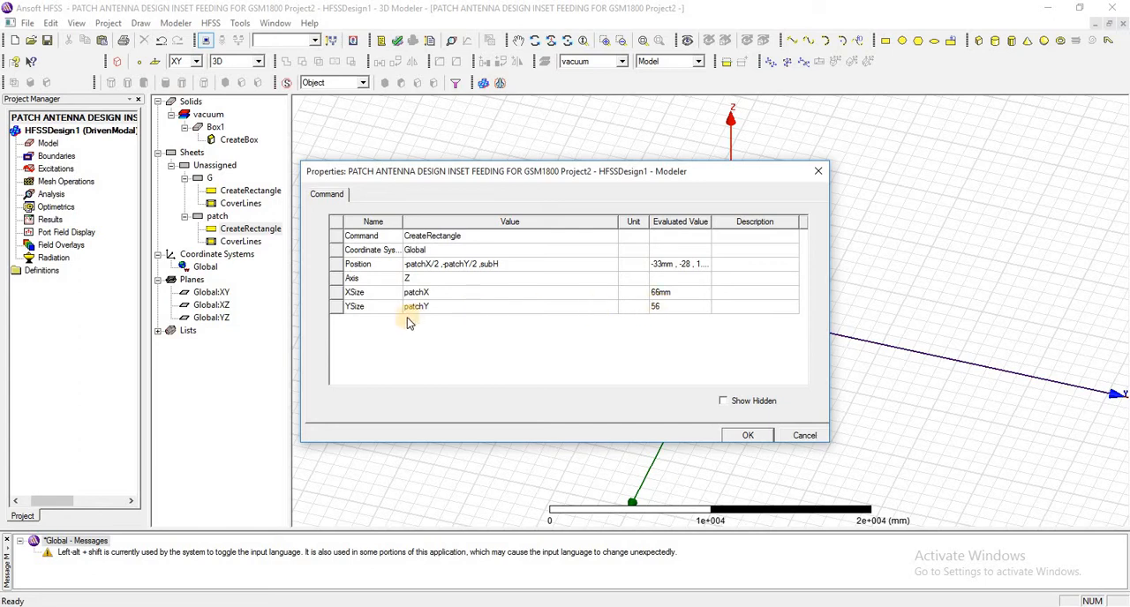
pyautogui.click(747, 435)
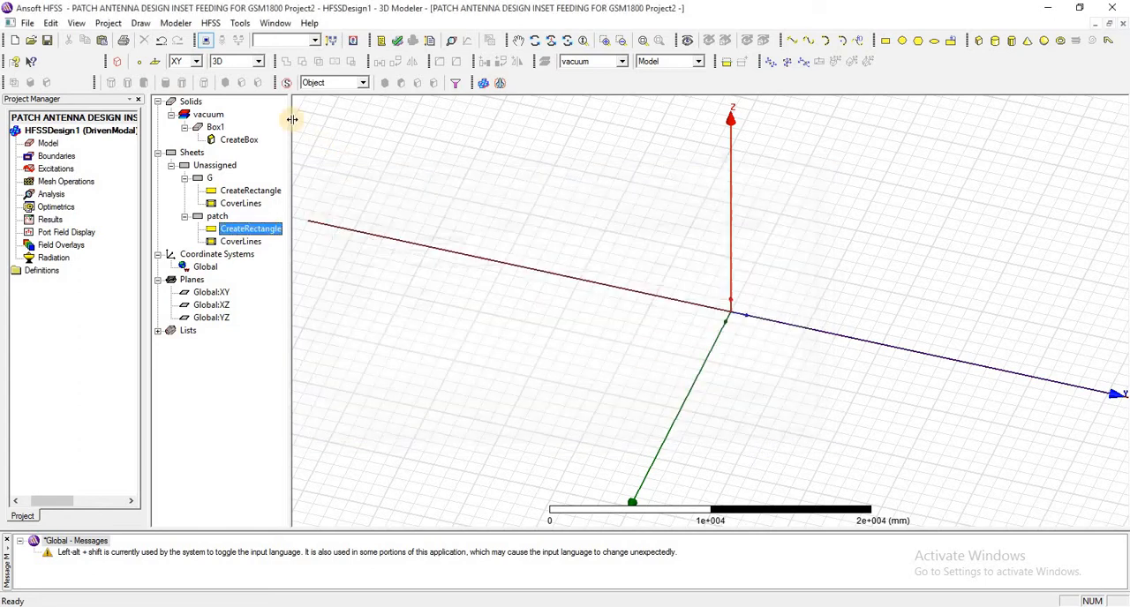
pyautogui.click(210, 22)
pyautogui.moveTo(347, 260)
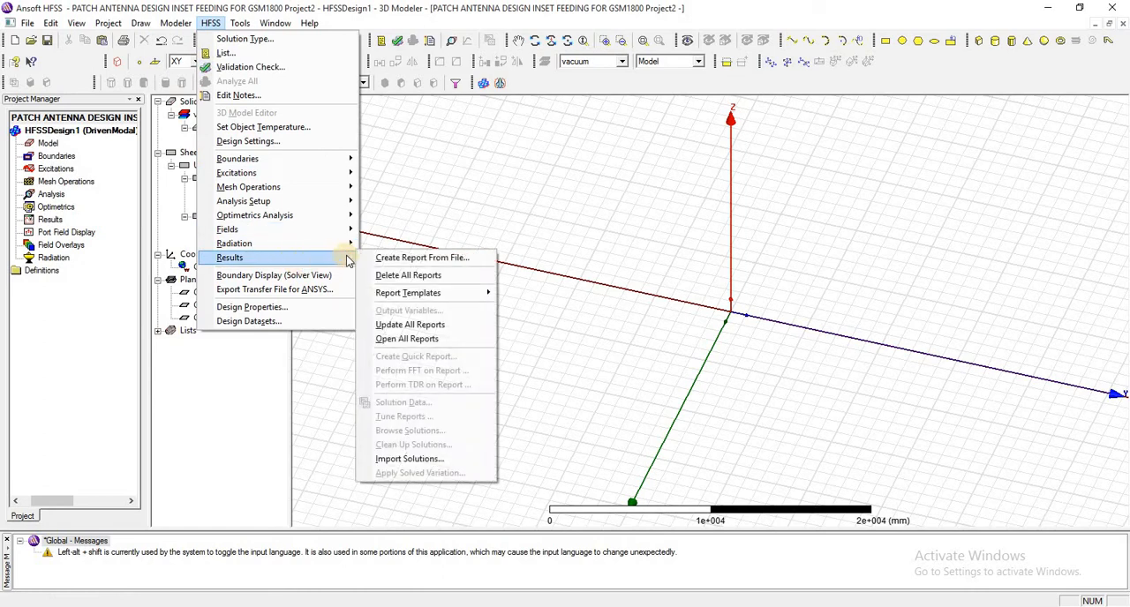
pyautogui.click(300, 307)
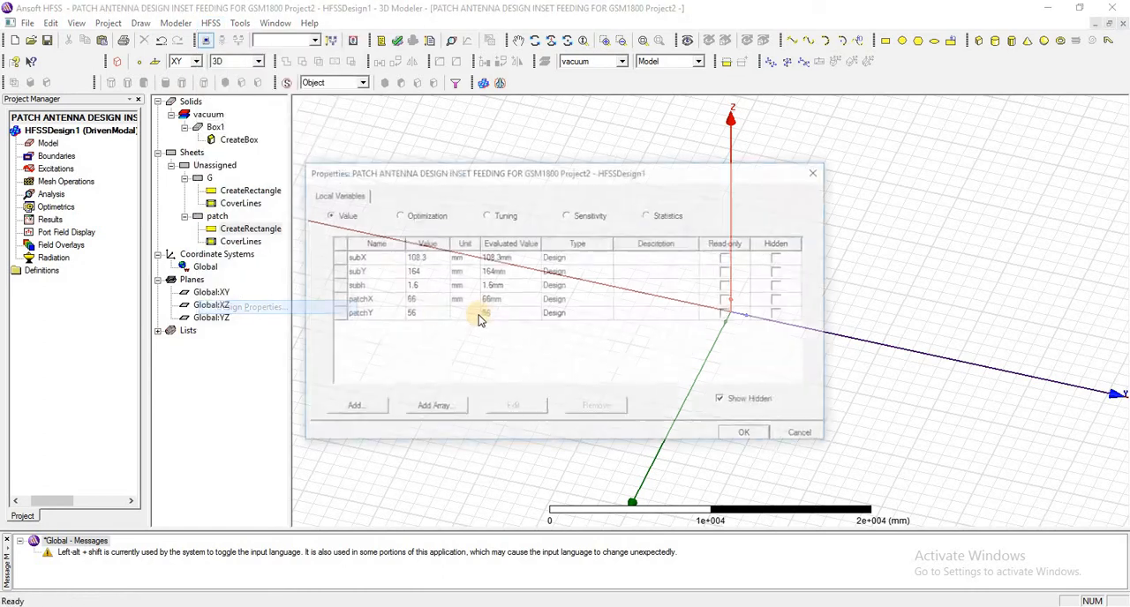
pyautogui.doubleClick(430, 316)
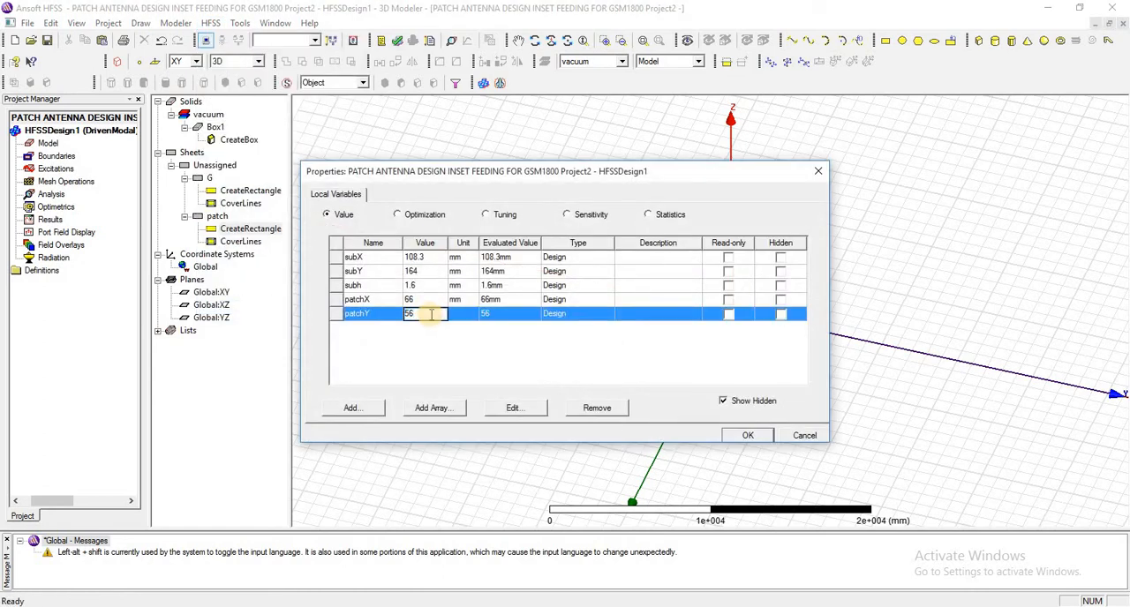
pyautogui.write('56mm')
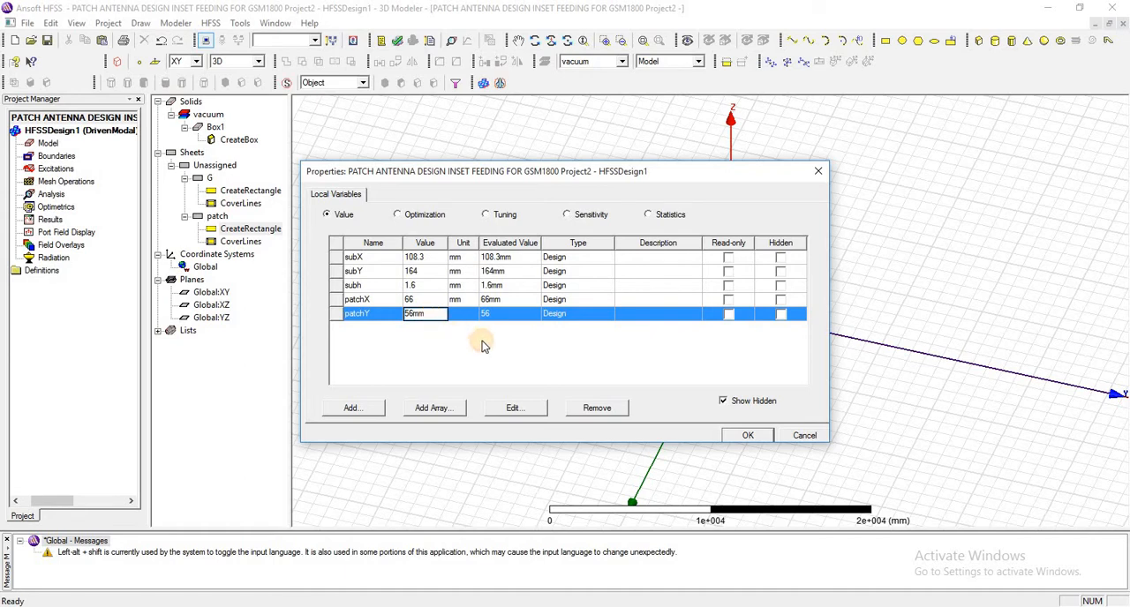
pyautogui.click(625, 370)
pyautogui.click(752, 437)
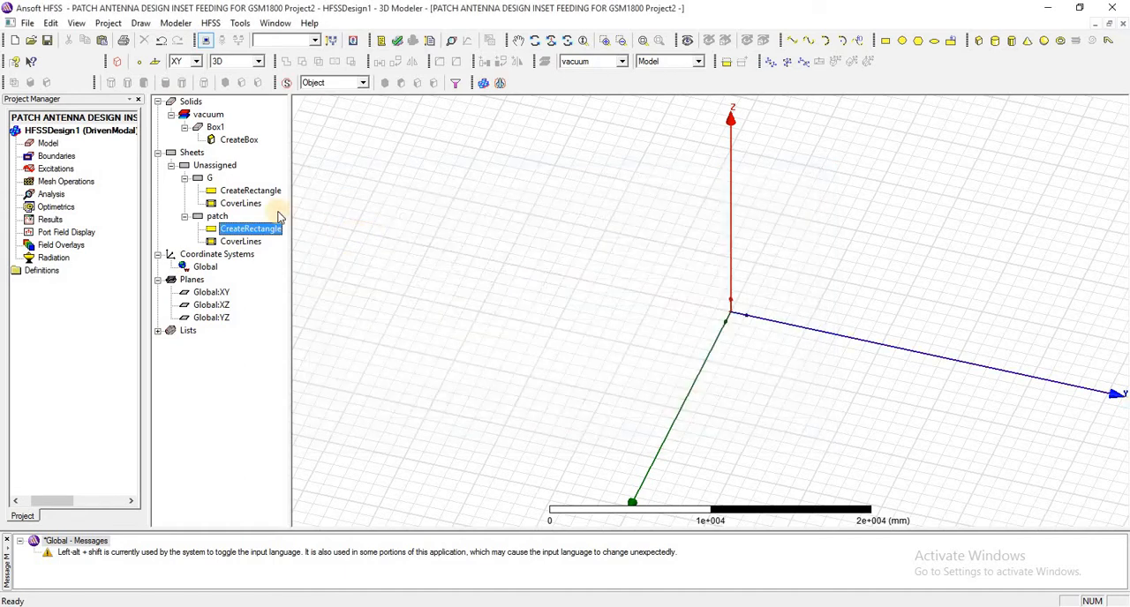
pyautogui.click(642, 40)
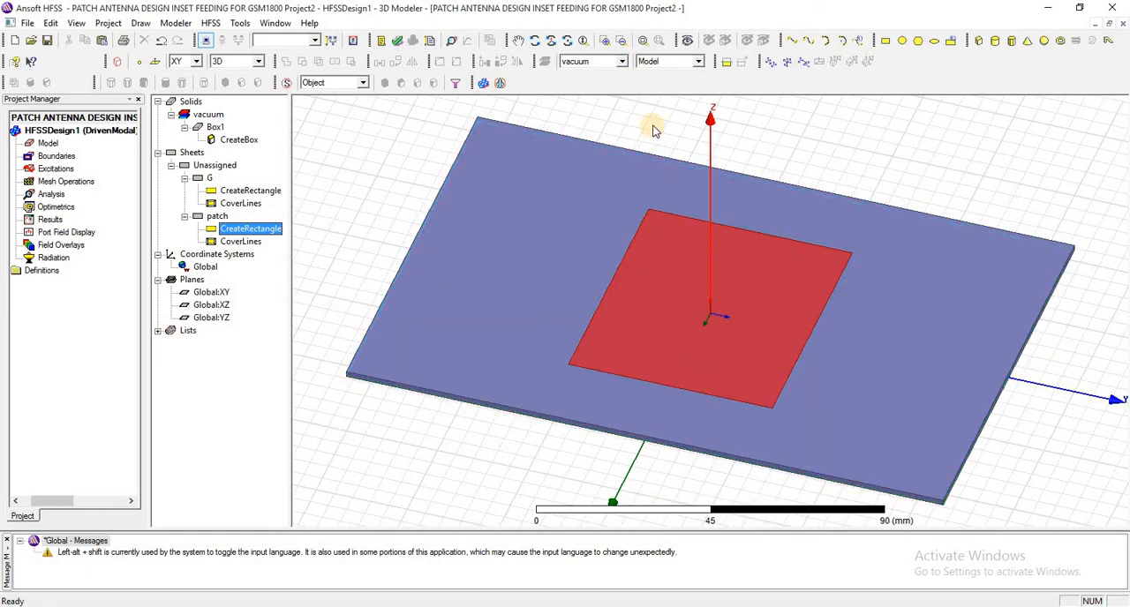
# - Draw a rectangle about 15 by 35 mm on the XY plane across the patch's +Y edge, starting at -5, 25, 0 mm
pyautogui.click(813, 121)
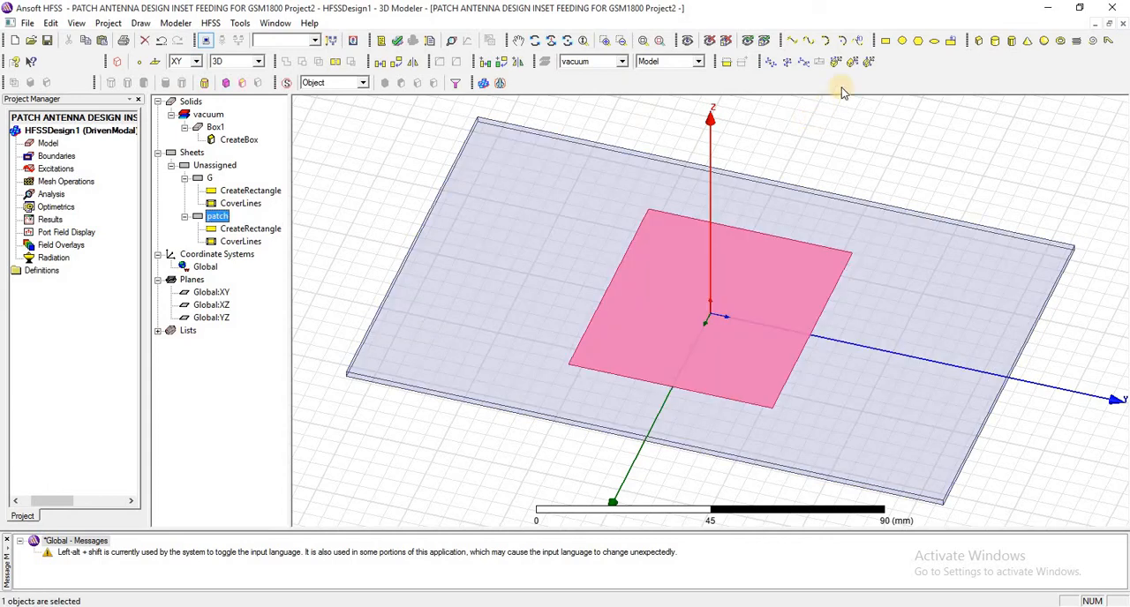
pyautogui.click(885, 41)
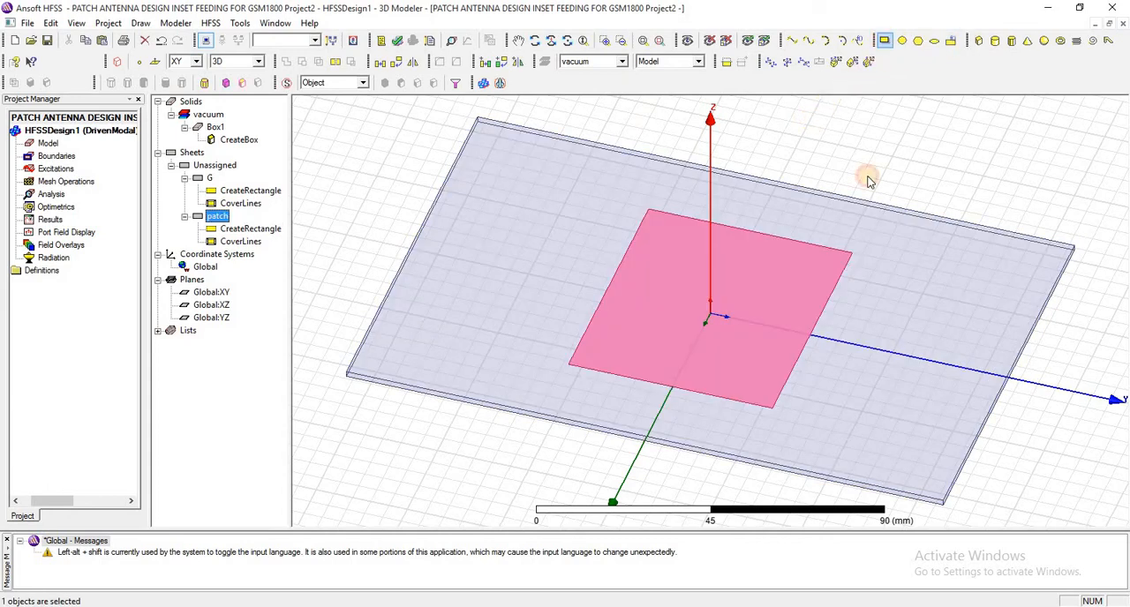
pyautogui.click(805, 328)
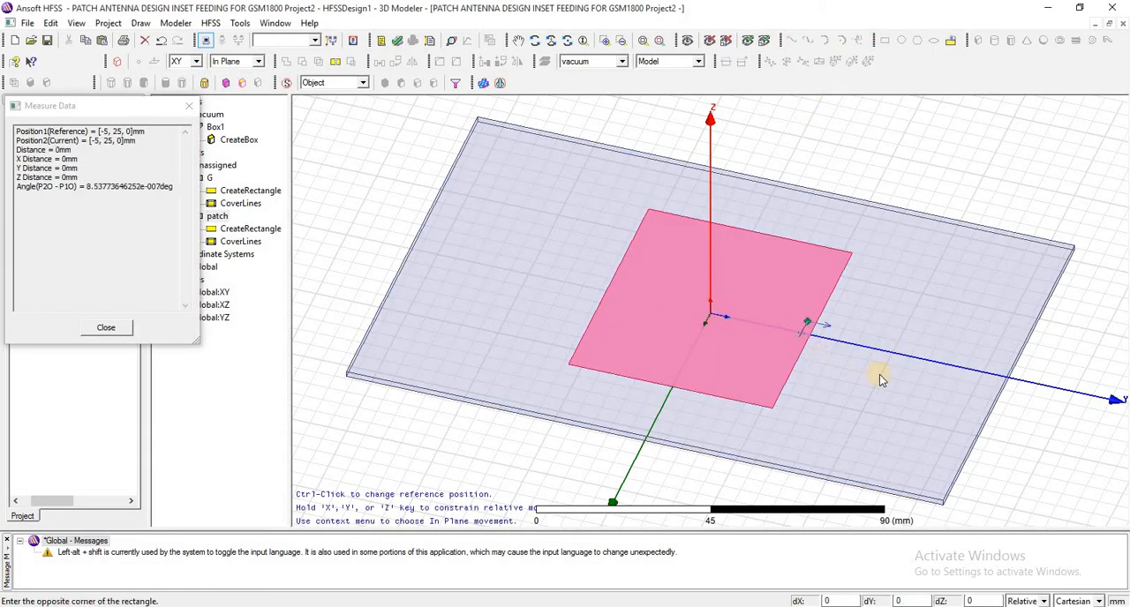
pyautogui.click(919, 384)
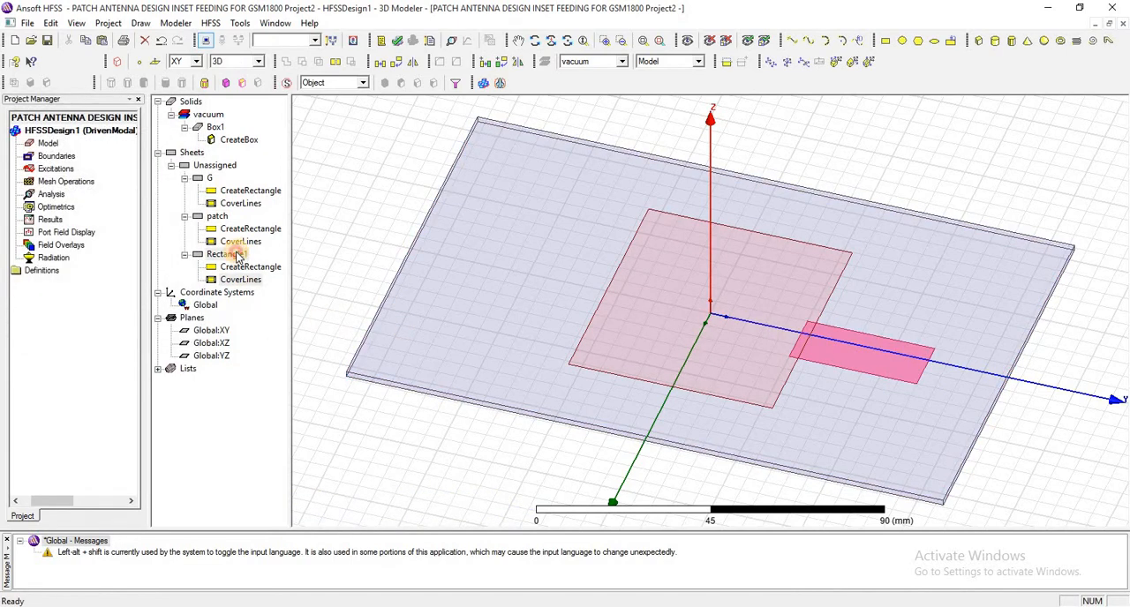
# - Enter -FW/2, patchY/2-ID, subH as the new rectangle's position and check the meaning of FW and ID in the variable notes
pyautogui.click(240, 255)
pyautogui.doubleClick(245, 268)
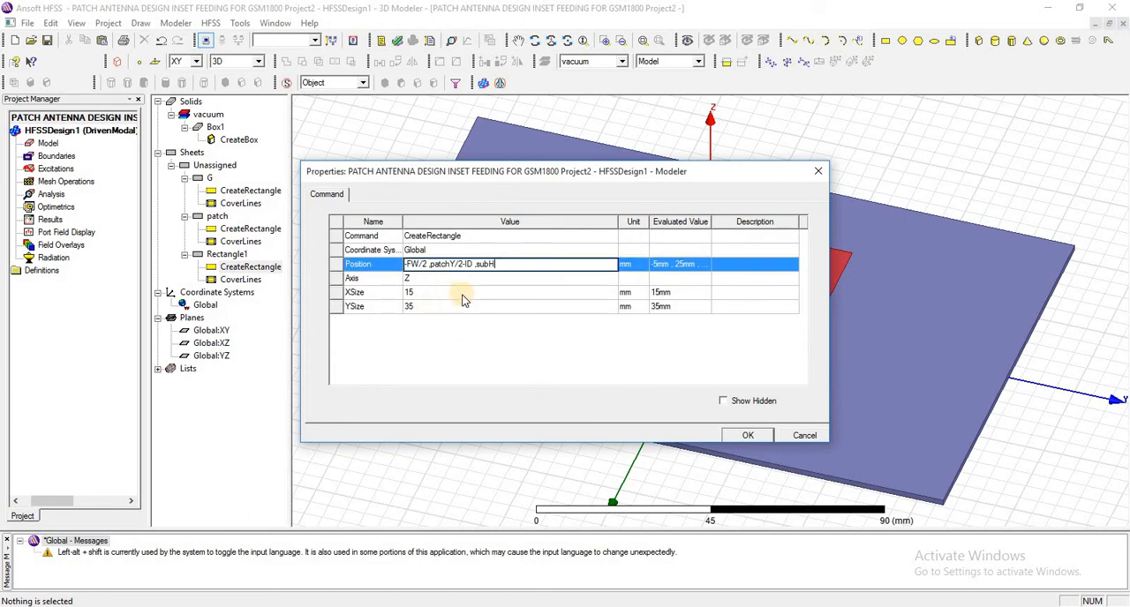
pyautogui.doubleClick(489, 266)
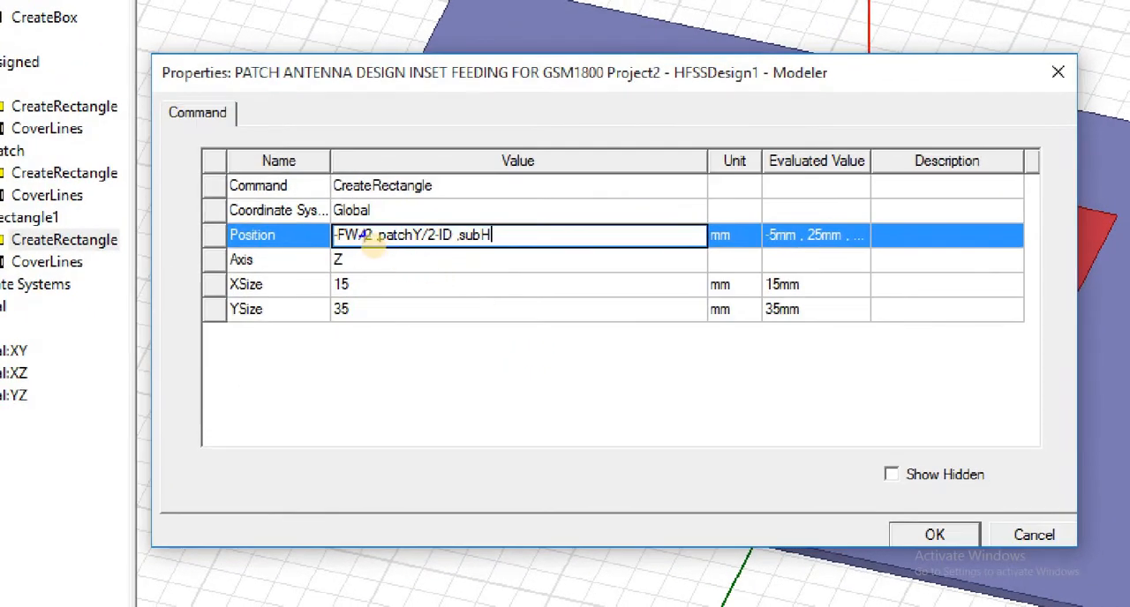
pyautogui.moveTo(286, 202)
pyautogui.mouseDown()
pyautogui.moveTo(316, 235)
pyautogui.moveTo(492, 267)
pyautogui.moveTo(549, 257)
pyautogui.mouseUp()
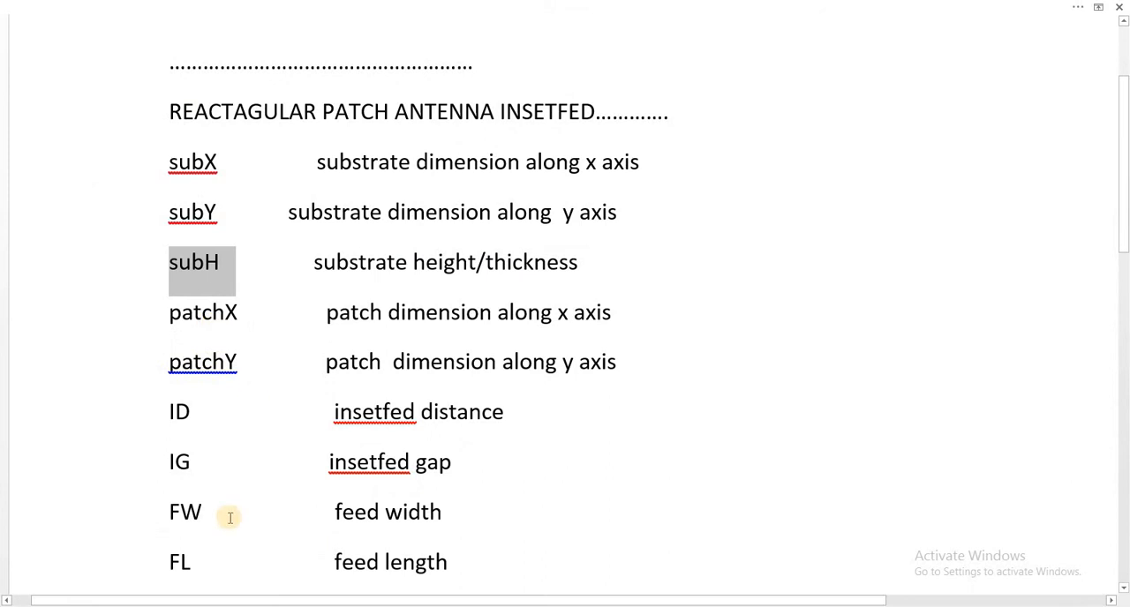
pyautogui.doubleClick(177, 519)
pyautogui.click(207, 463)
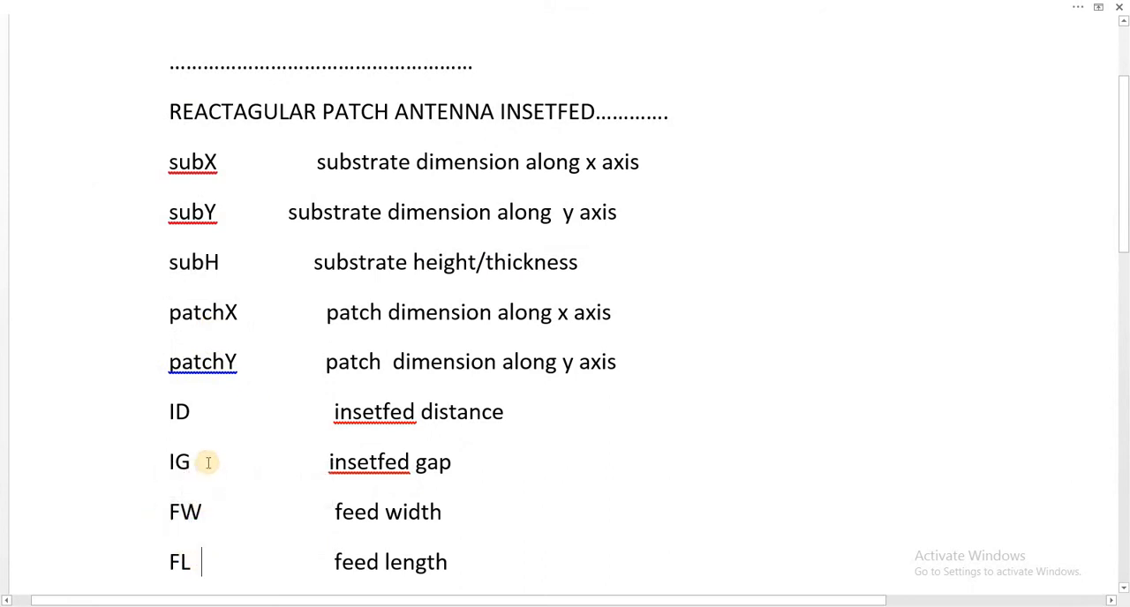
pyautogui.doubleClick(172, 407)
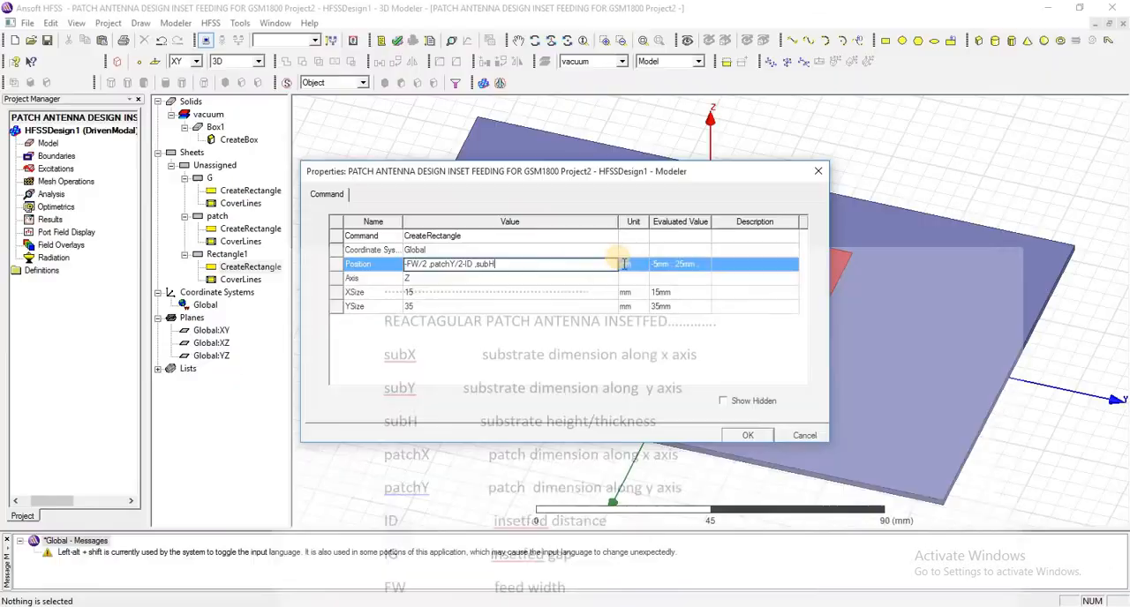
# - Apply the position expression, defining the variables FW as 4.852 mm and ID as 16.935 mm
pyautogui.click(483, 355)
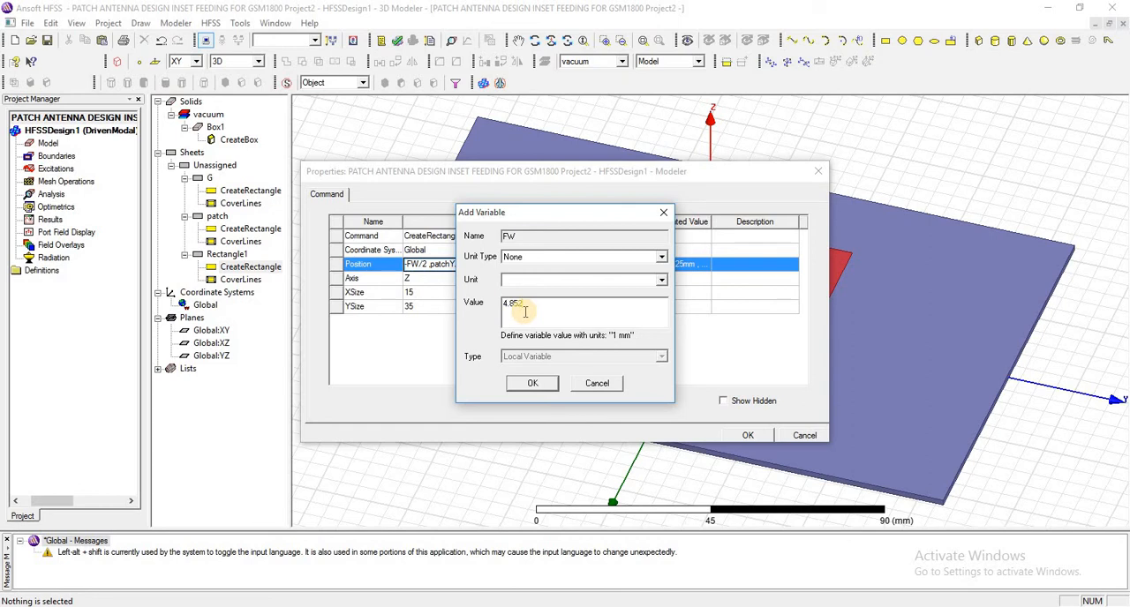
pyautogui.write('4.852')
pyautogui.write('mm')
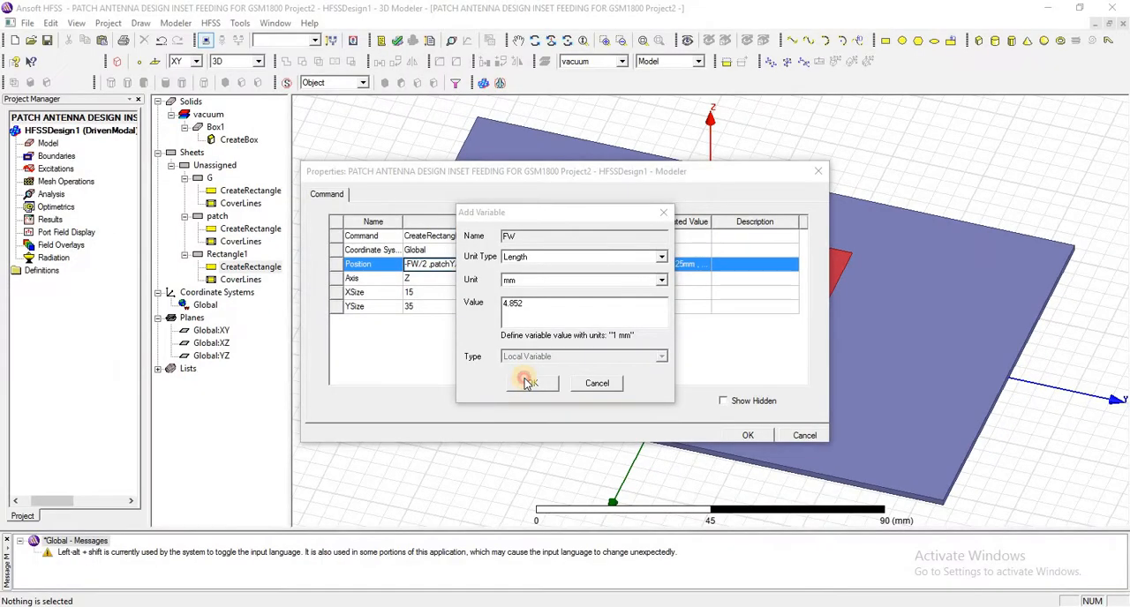
pyautogui.click(521, 431)
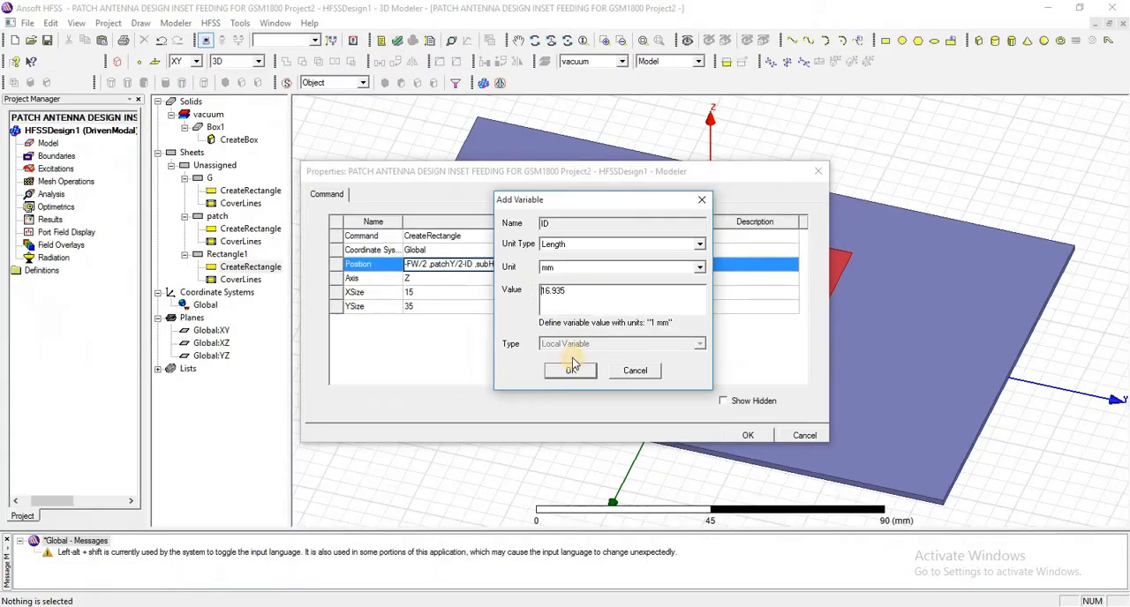
pyautogui.click(571, 371)
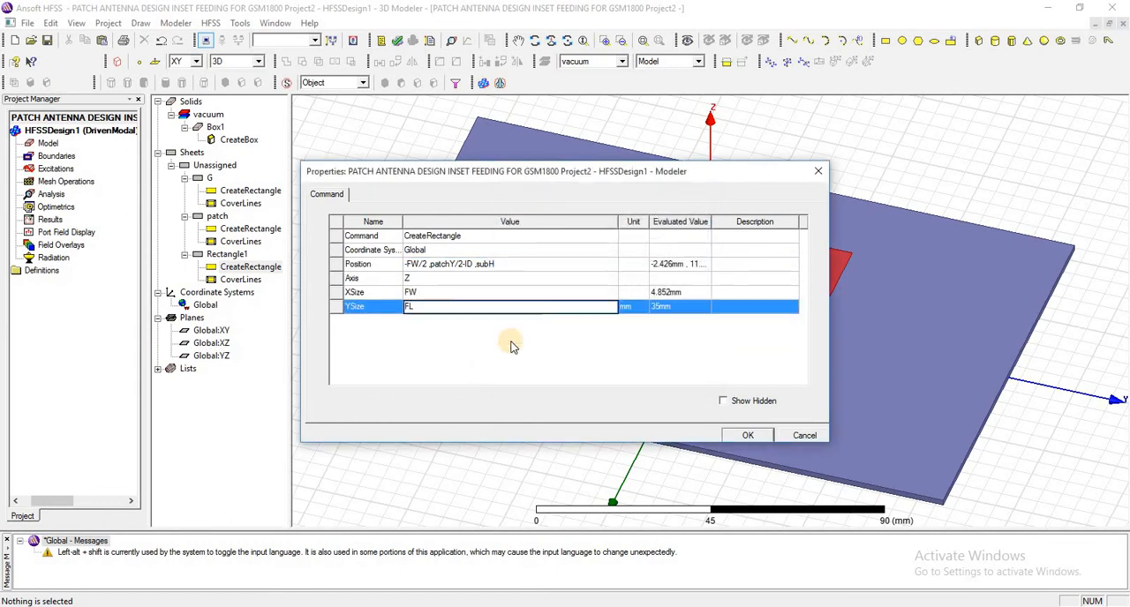
# - Set the feed rectangle's X size to FW and Y size to FL, defining FL as 50.767 mm, and select the resized rectangle
pyautogui.write('FL')
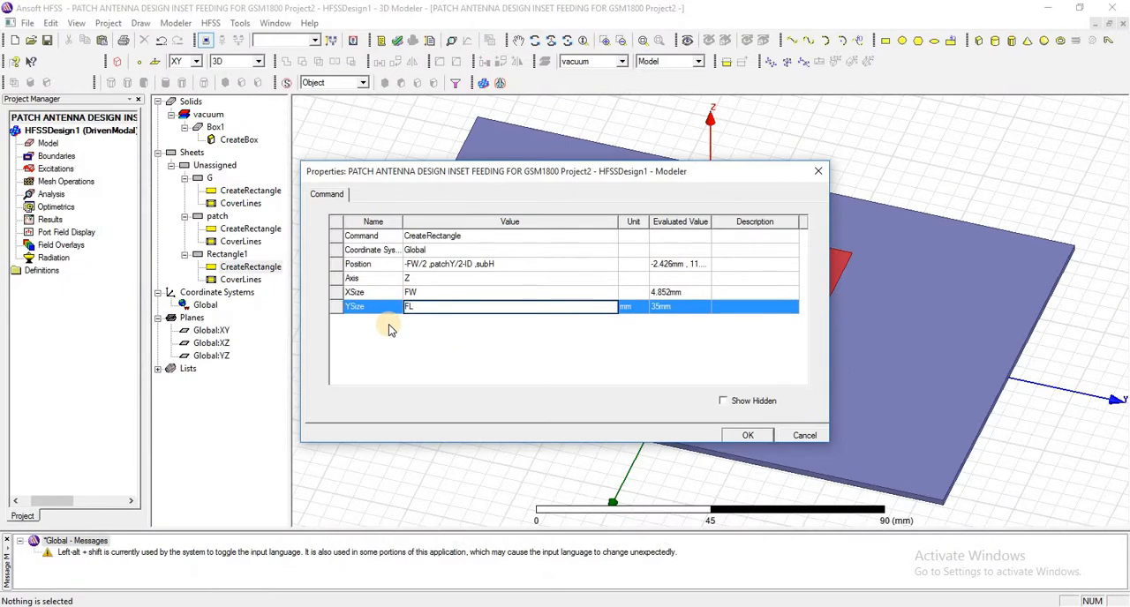
pyautogui.press('Return')
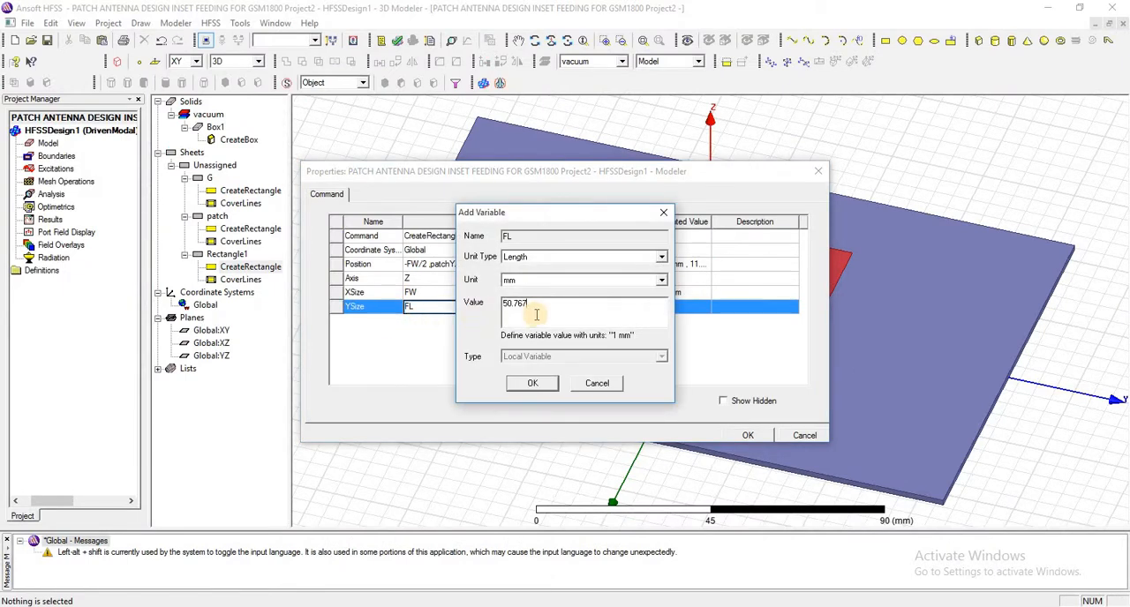
pyautogui.write('50.767mm')
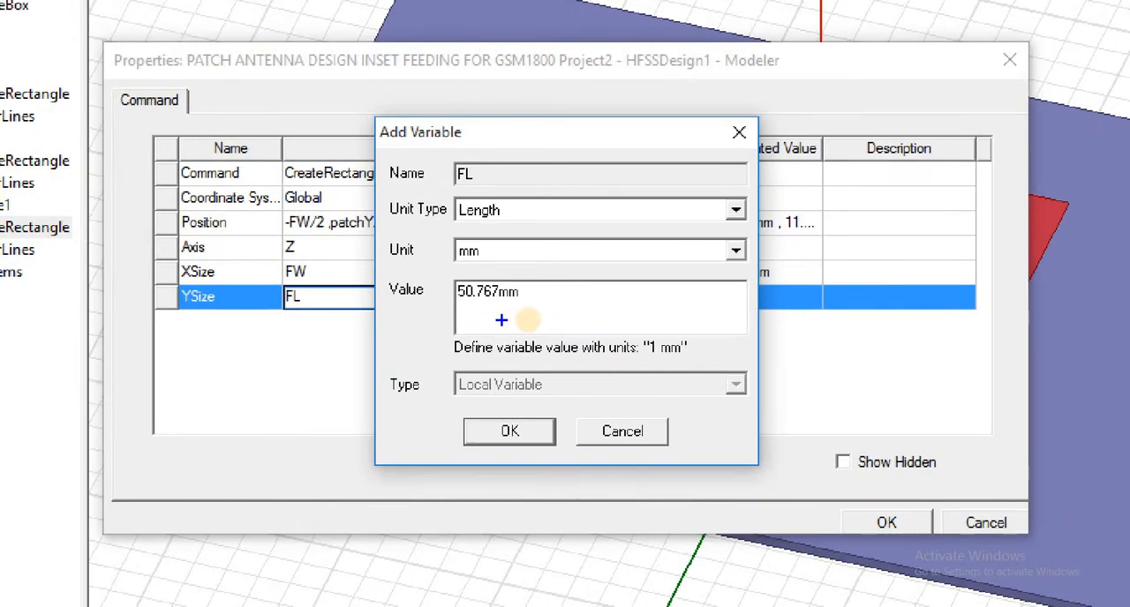
pyautogui.press('BackSpace')
pyautogui.press('BackSpace')
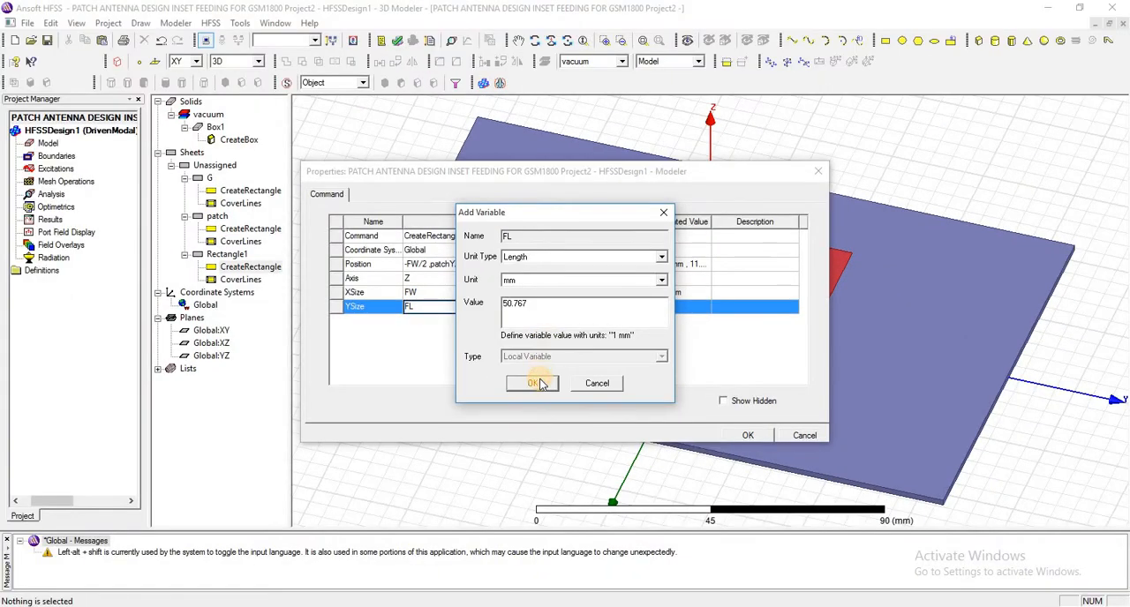
pyautogui.click(534, 383)
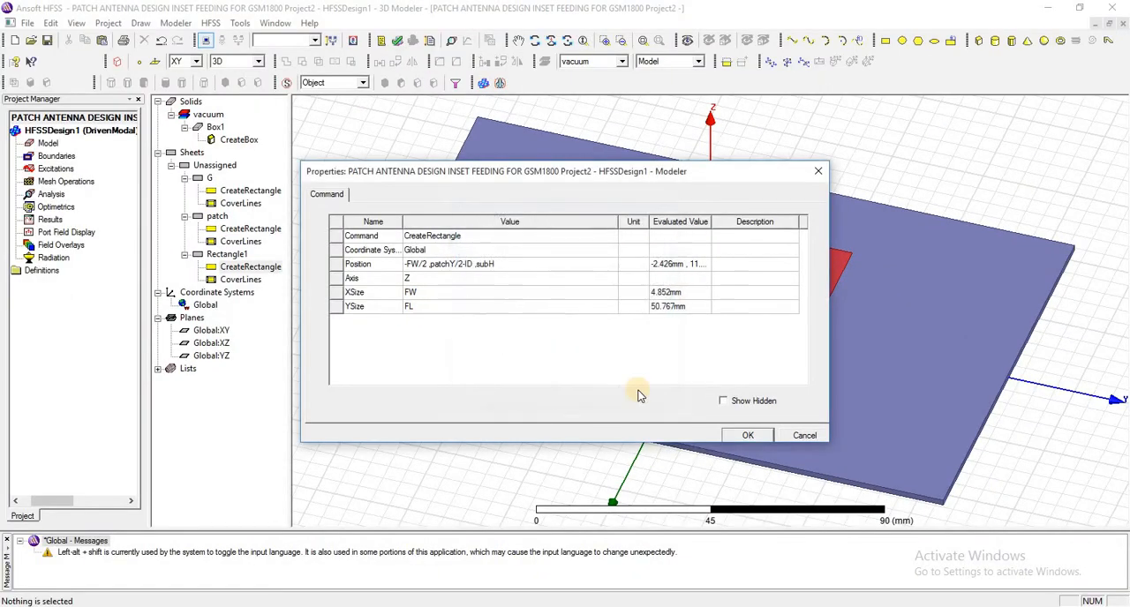
pyautogui.click(748, 435)
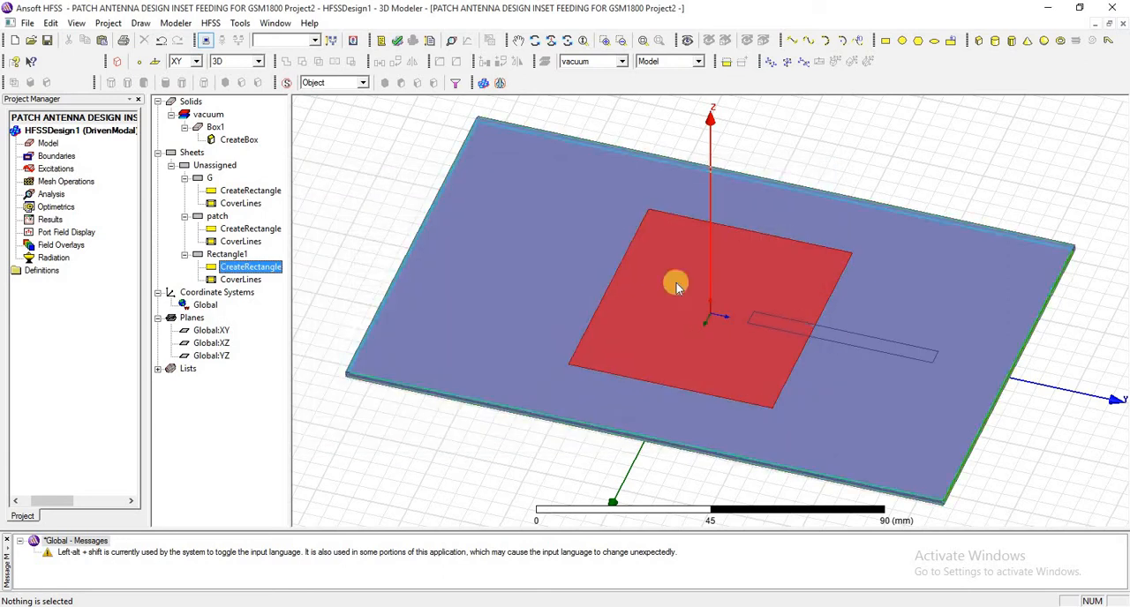
pyautogui.click(781, 318)
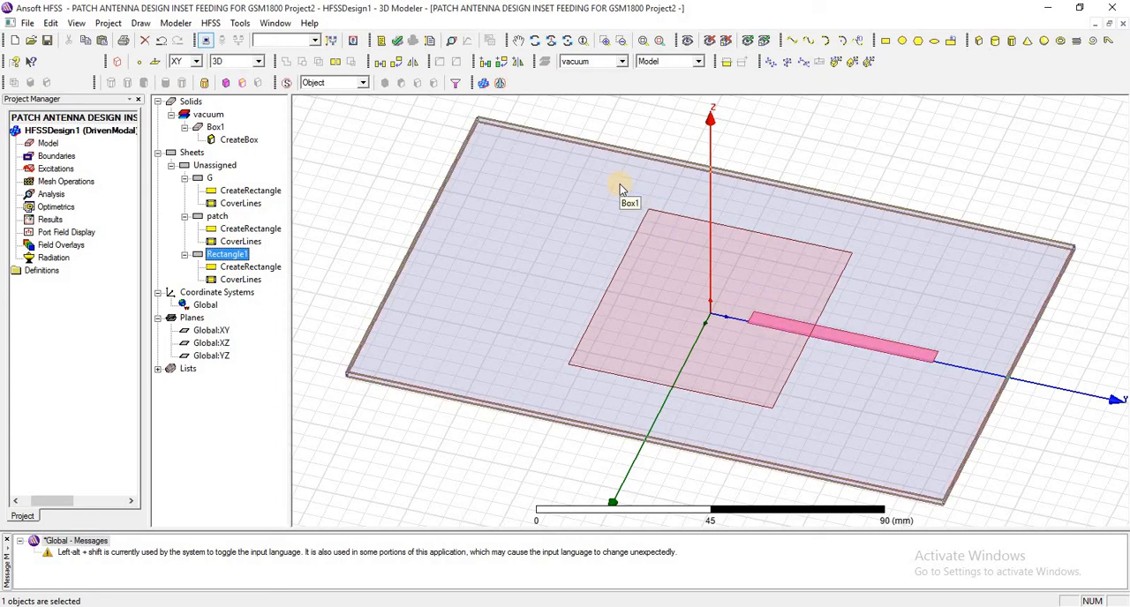
# - Draw a rectangle about 15 by 20 mm on the XY plane over the feed's inset end, starting at -10, 10, 0 mm, and select it
pyautogui.click(885, 41)
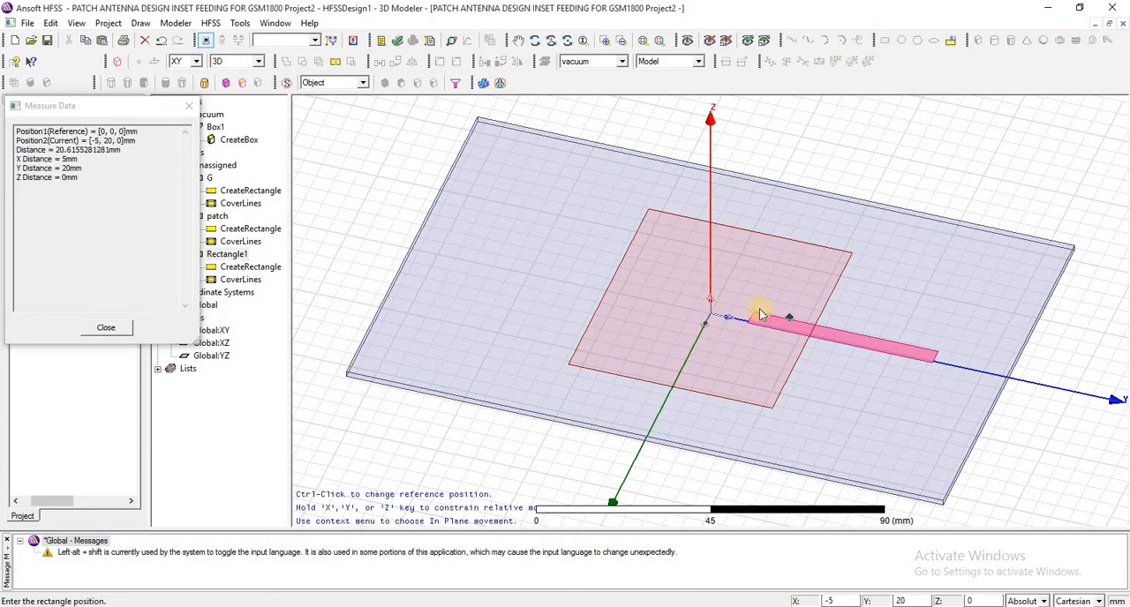
pyautogui.click(749, 334)
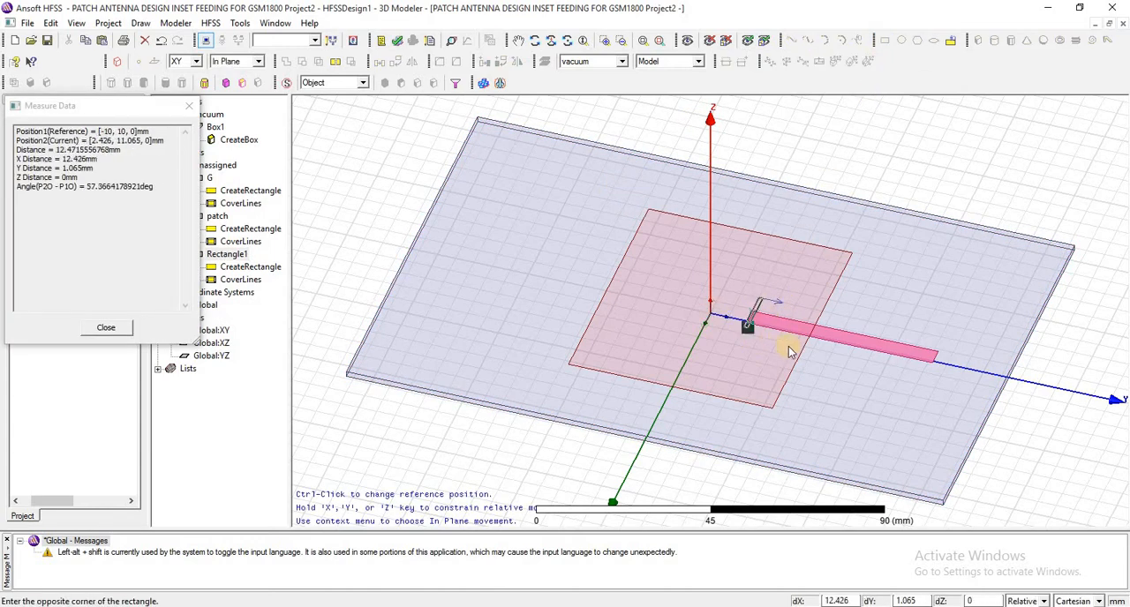
pyautogui.click(816, 349)
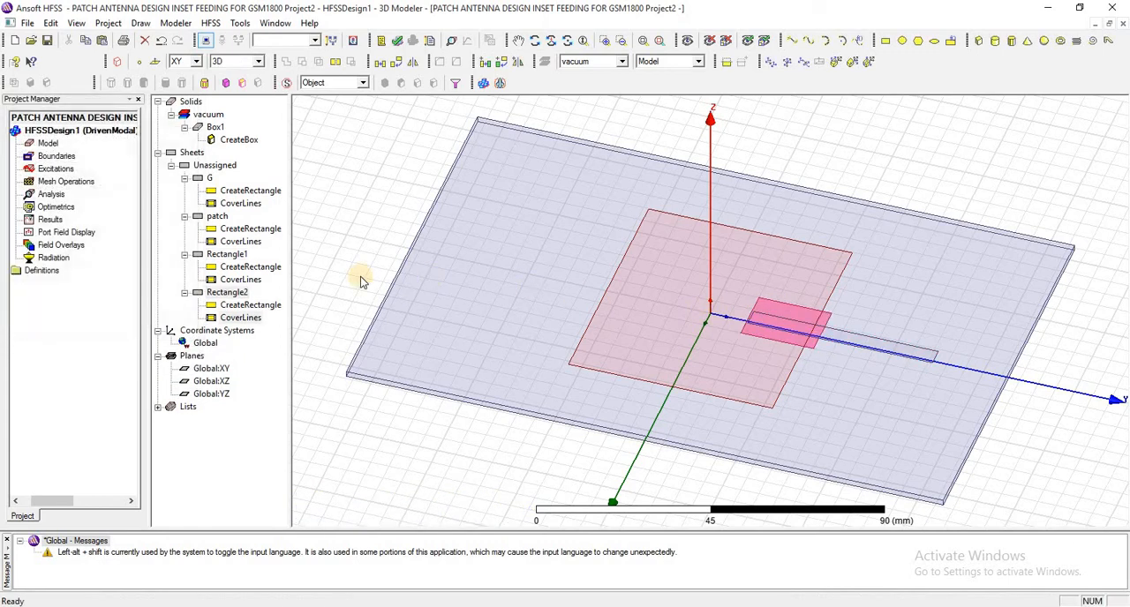
pyautogui.click(238, 296)
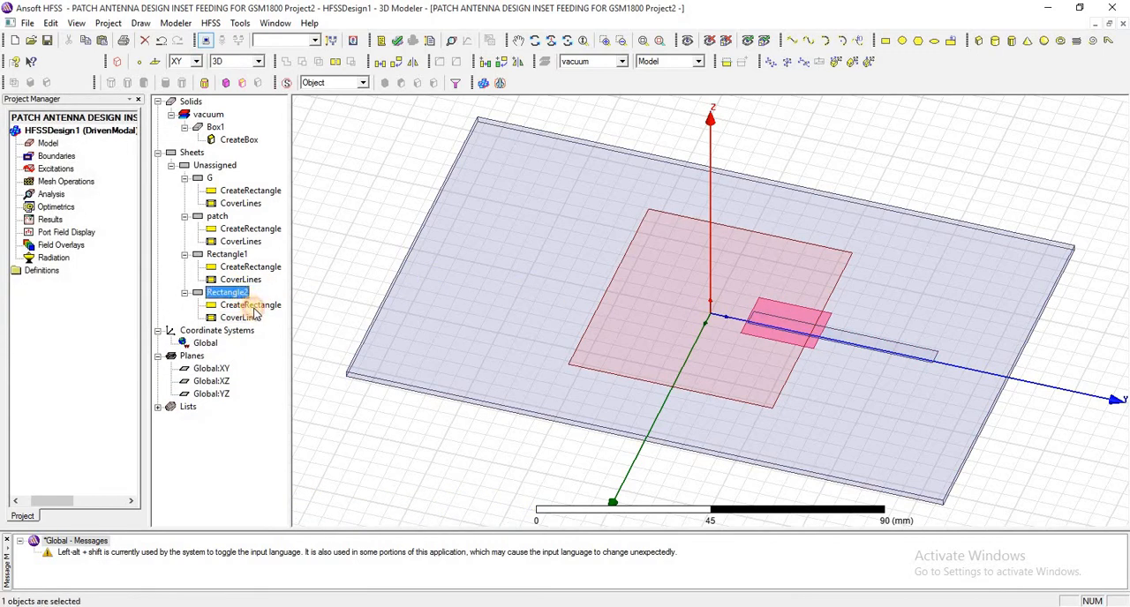
# - Set the new rectangle's position to -FW/2-IG, patchY/2-ID, subH, defining the variable IG as 2.426 mm
pyautogui.doubleClick(250, 304)
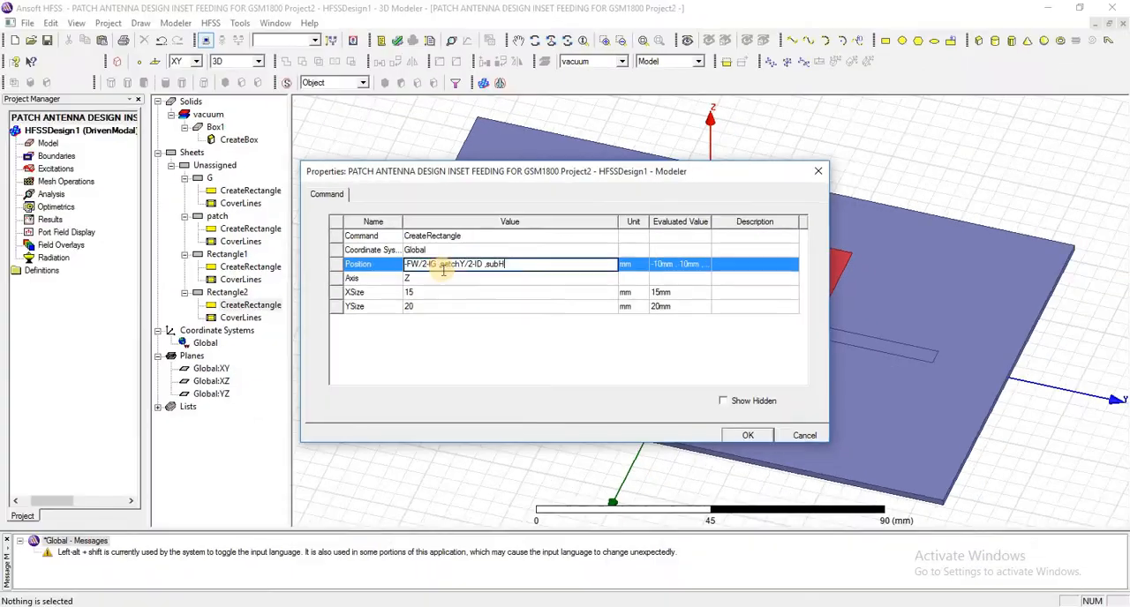
pyautogui.click(522, 335)
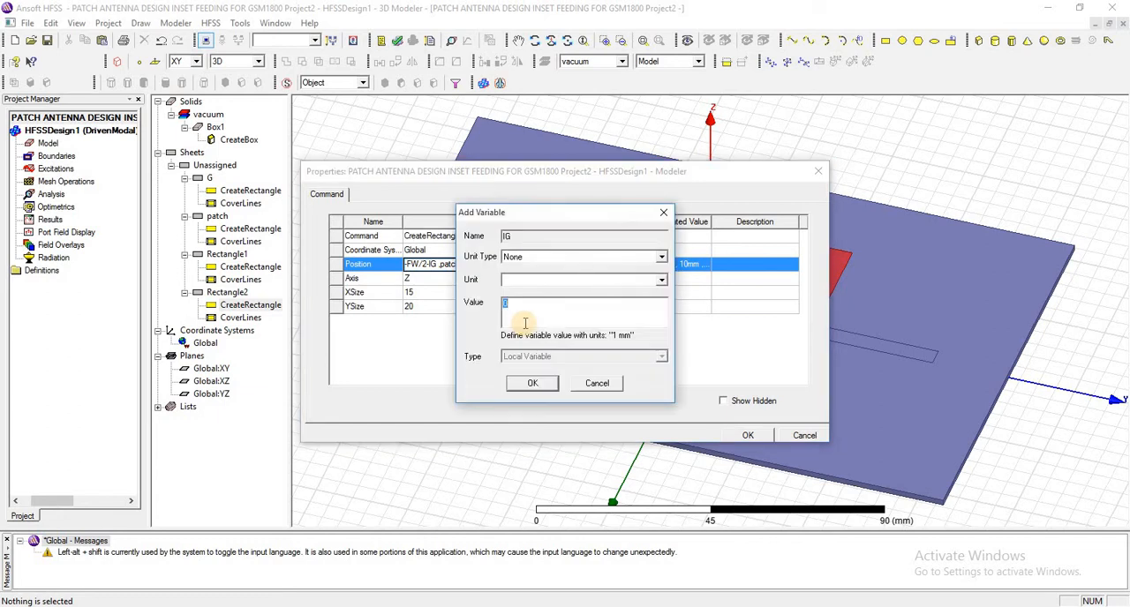
pyautogui.write('2.426mm')
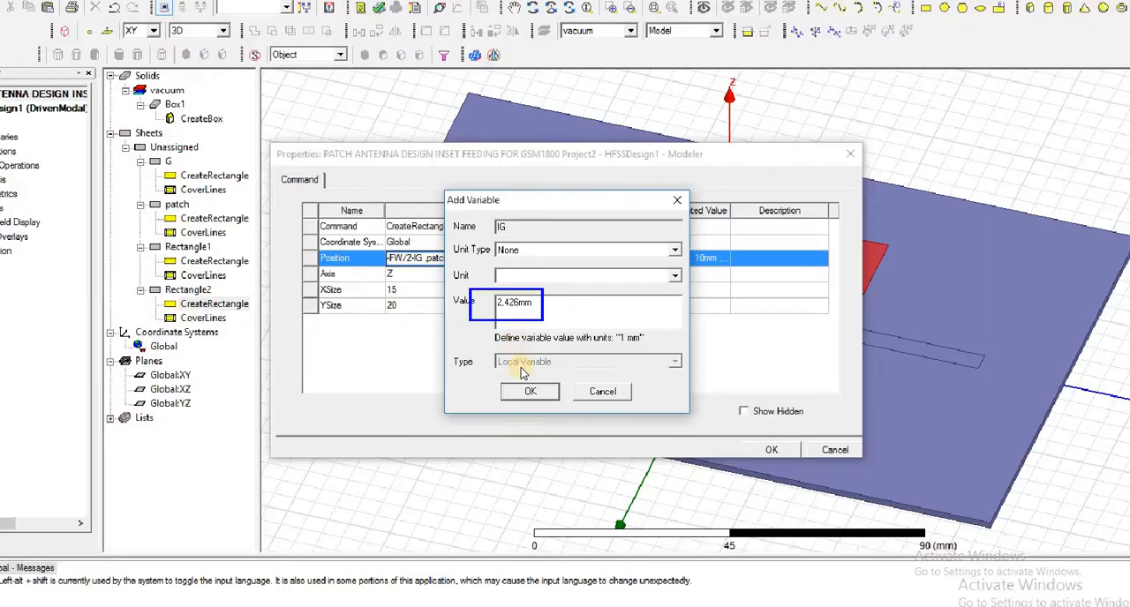
pyautogui.click(521, 435)
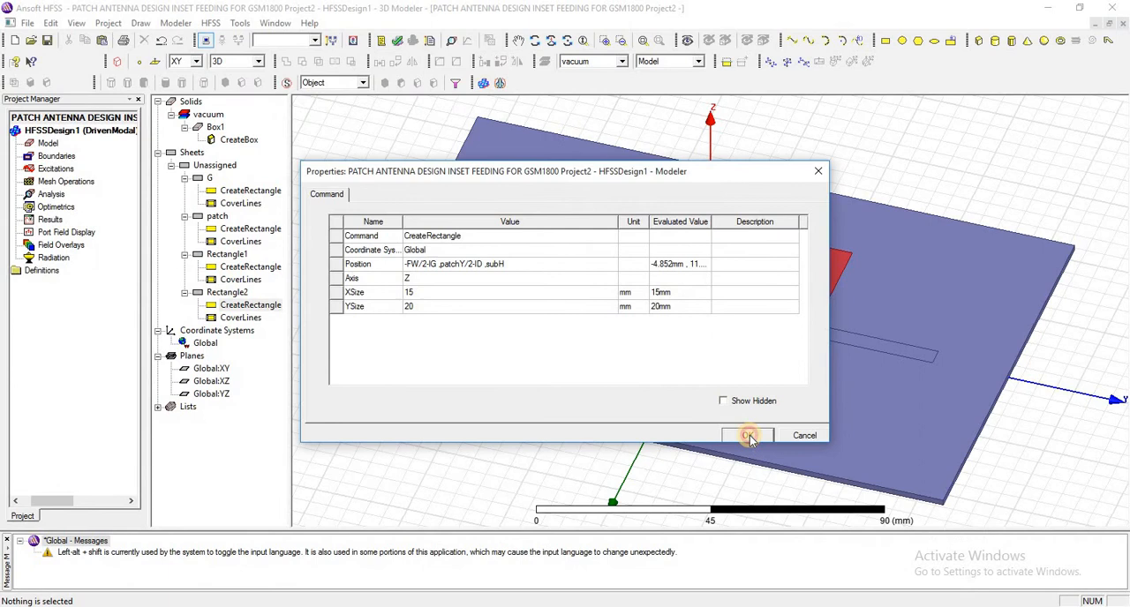
pyautogui.click(748, 436)
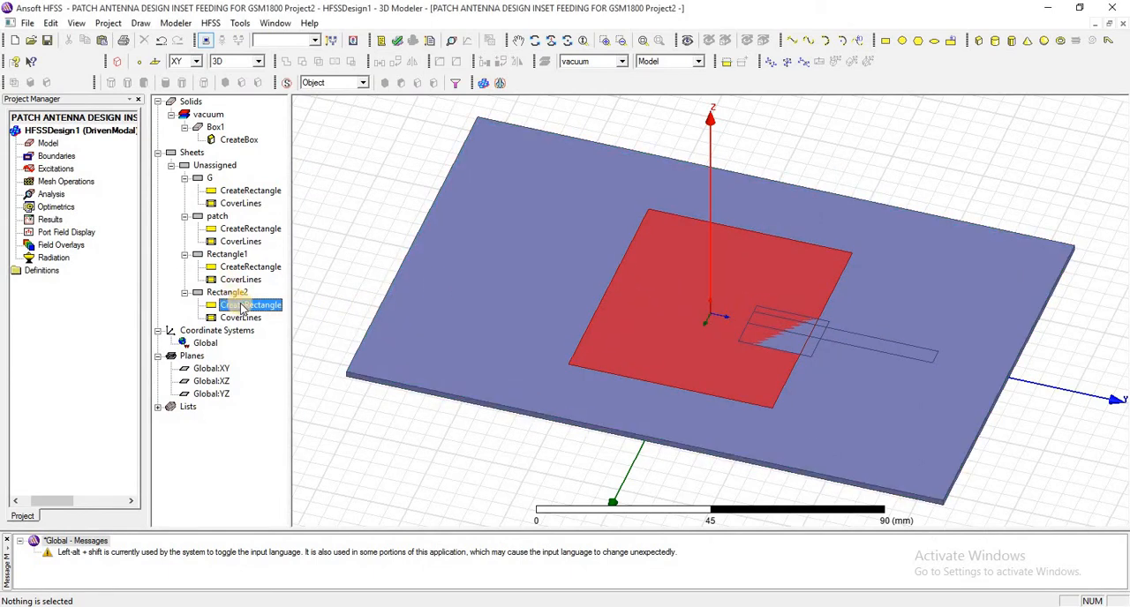
# - Set the inset rectangle's X size to FW+2*IG and Y size to FL, and select the resized rectangle
pyautogui.doubleClick(263, 304)
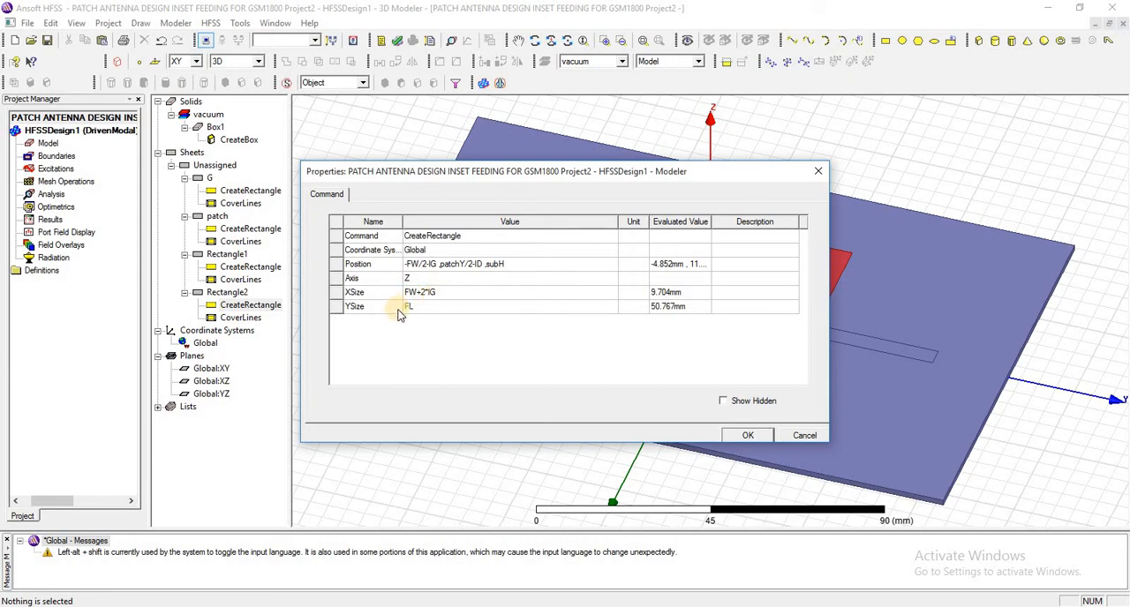
pyautogui.click(744, 436)
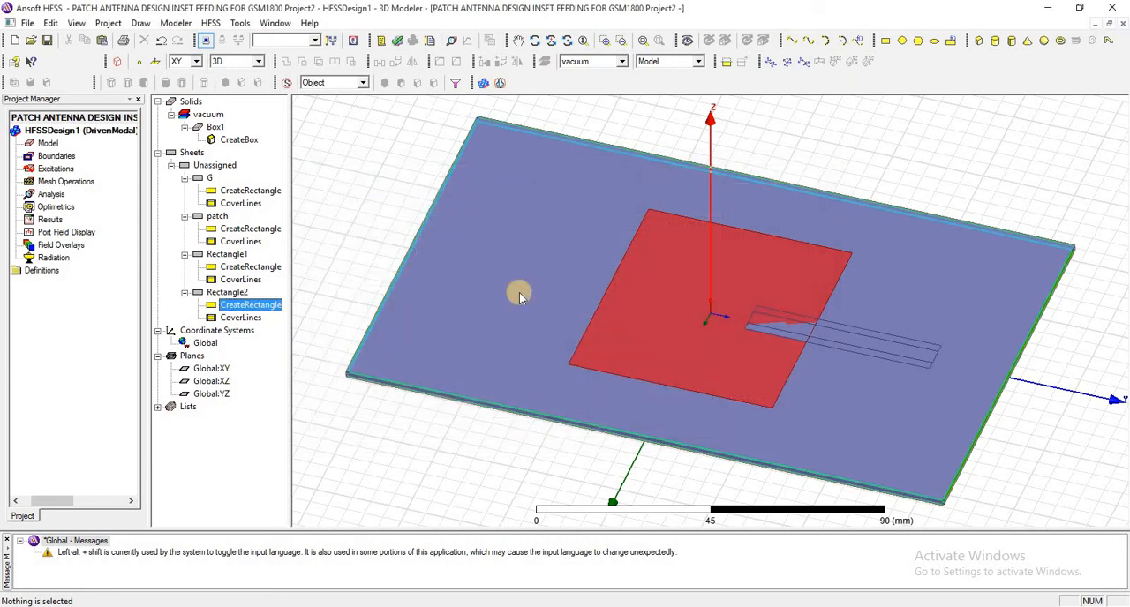
pyautogui.click(231, 292)
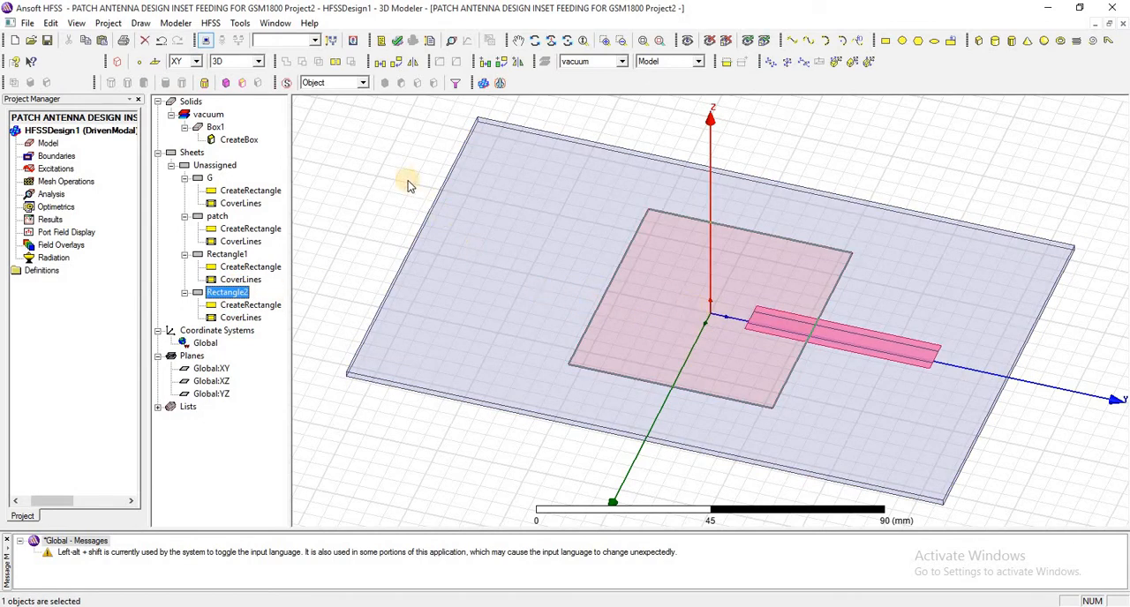
# - Subtract the inset rectangle Rectangle2 from the patch without keeping a clone of the tool object
pyautogui.click(216, 217)
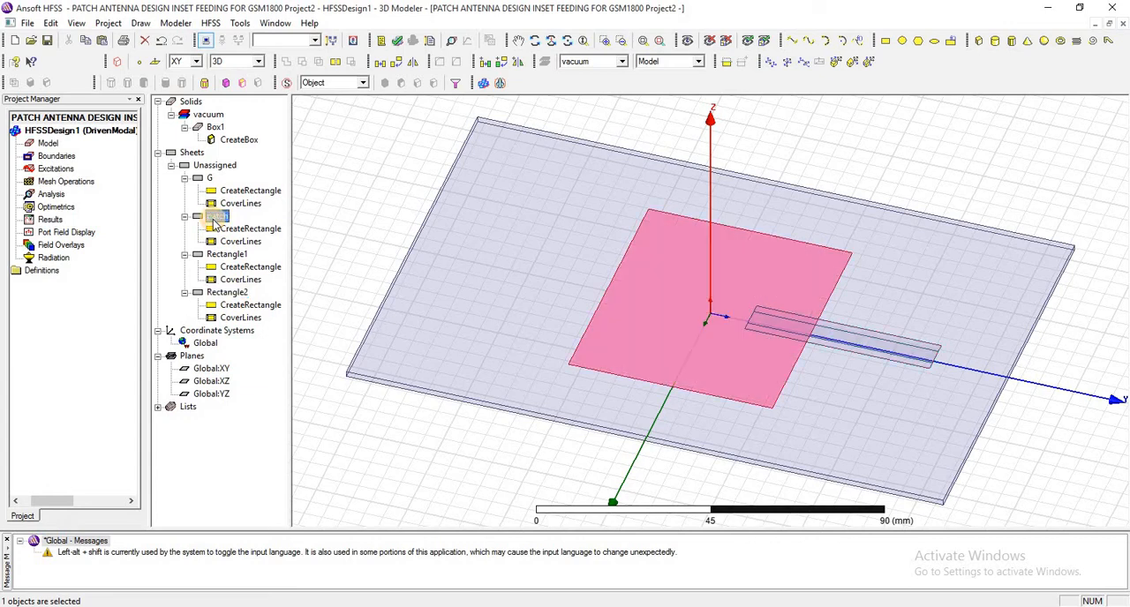
pyautogui.keyDown('ctrl'); pyautogui.click(227, 295); pyautogui.keyUp('ctrl')
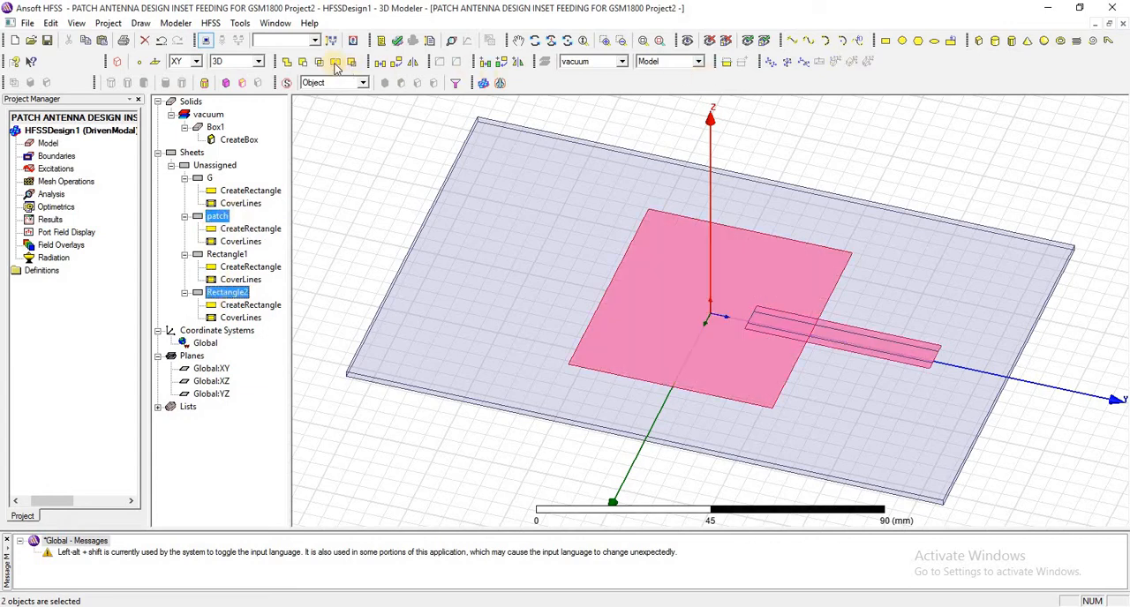
pyautogui.click(301, 61)
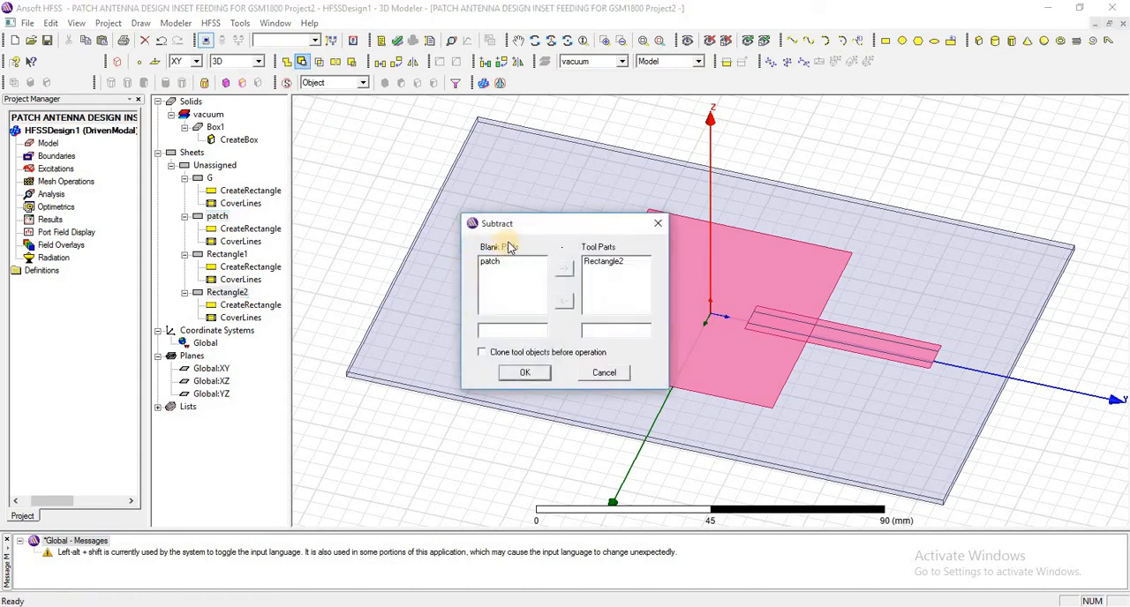
pyautogui.click(526, 373)
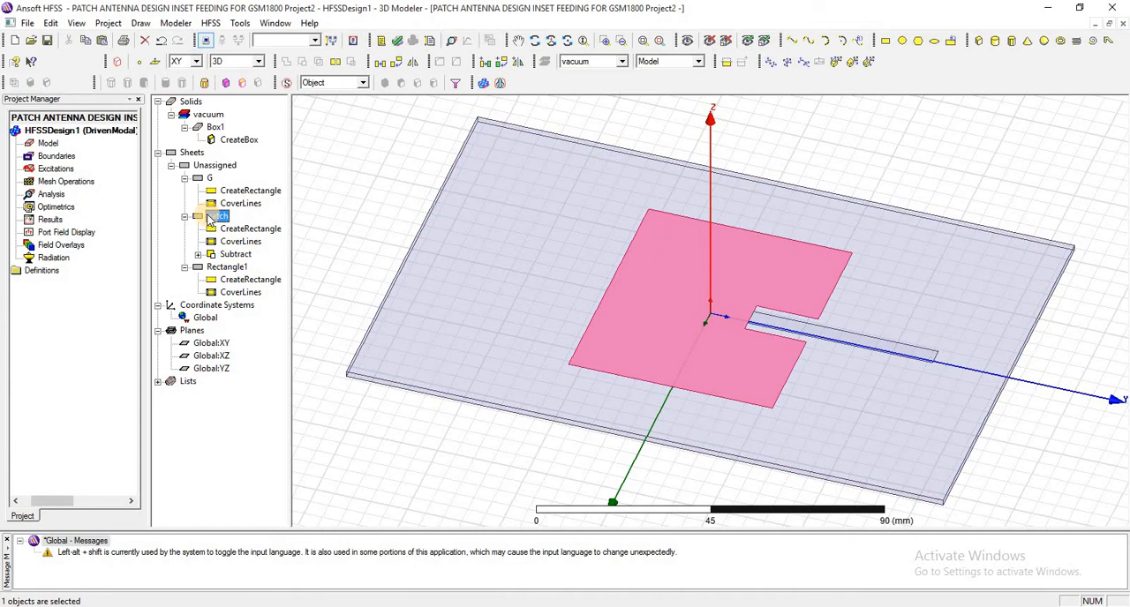
# - Unite the notched patch with the feed rectangle Rectangle1 and highlight the patch and ground sheets in turn to check them
pyautogui.keyDown('ctrl'); pyautogui.click(226, 268); pyautogui.keyUp('ctrl')
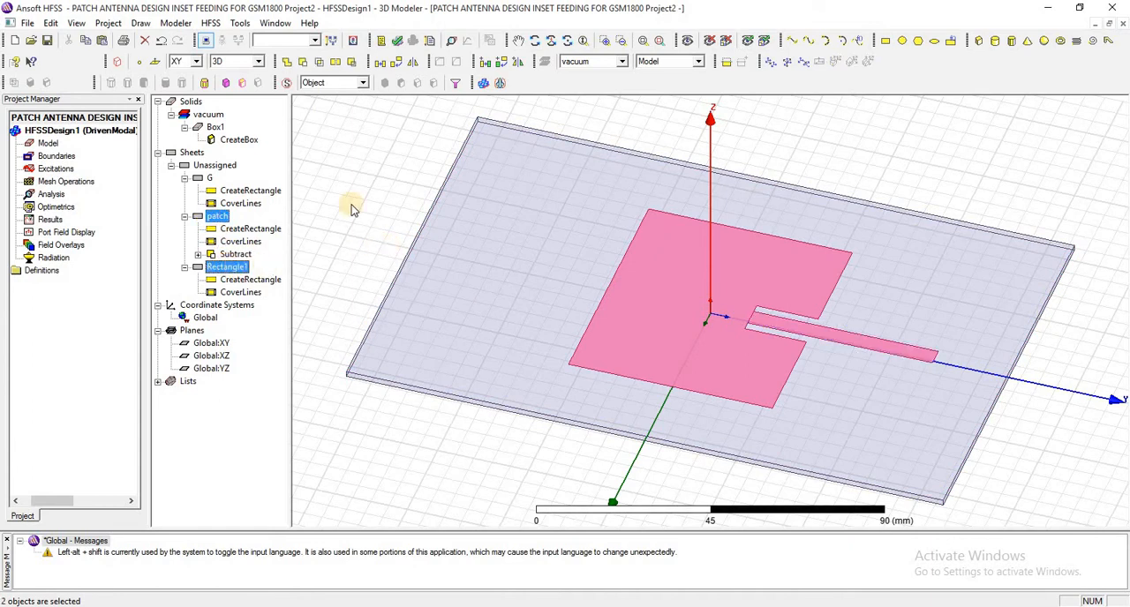
pyautogui.click(285, 64)
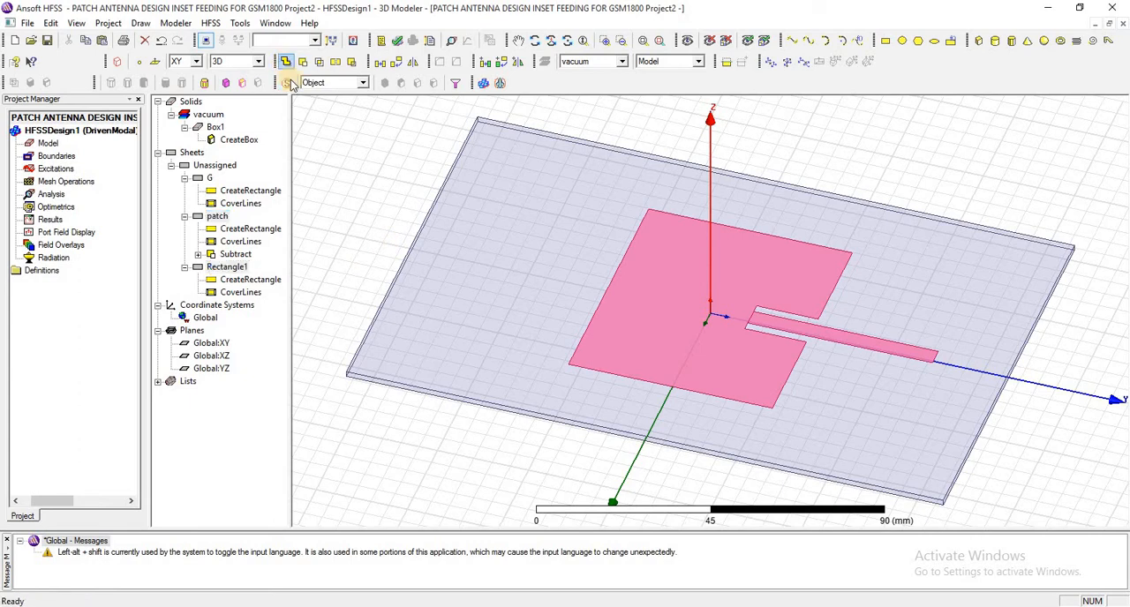
pyautogui.click(214, 221)
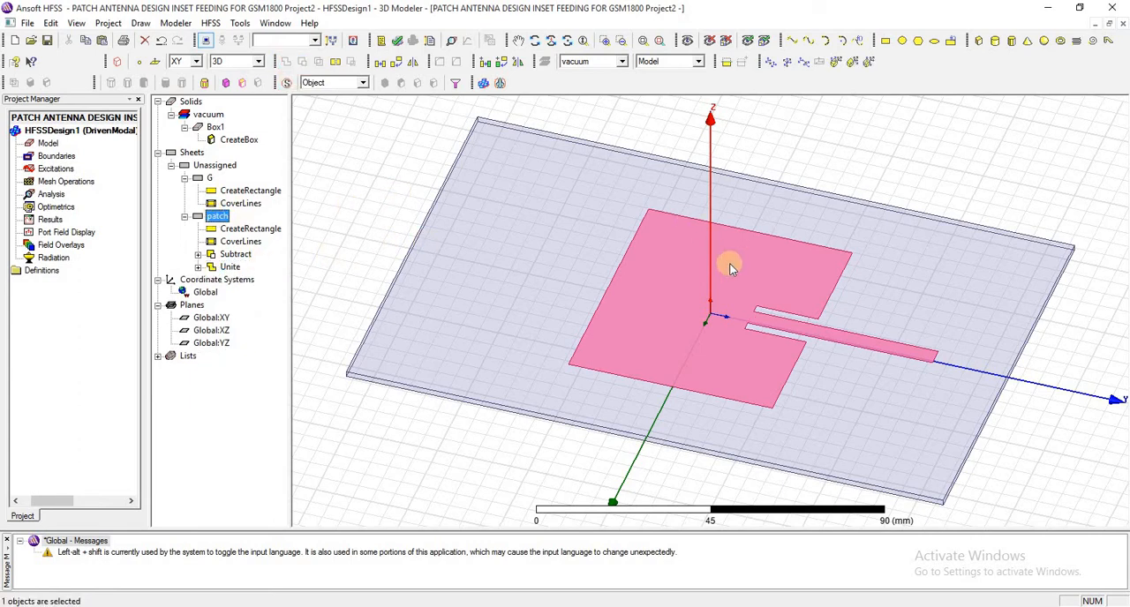
pyautogui.click(210, 180)
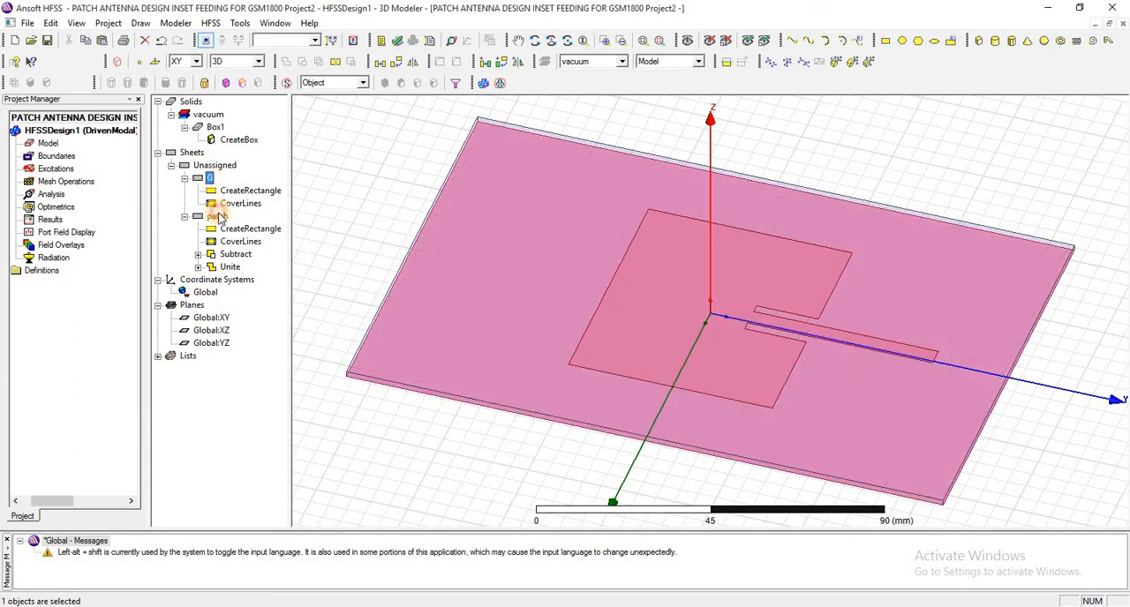
pyautogui.click(217, 216)
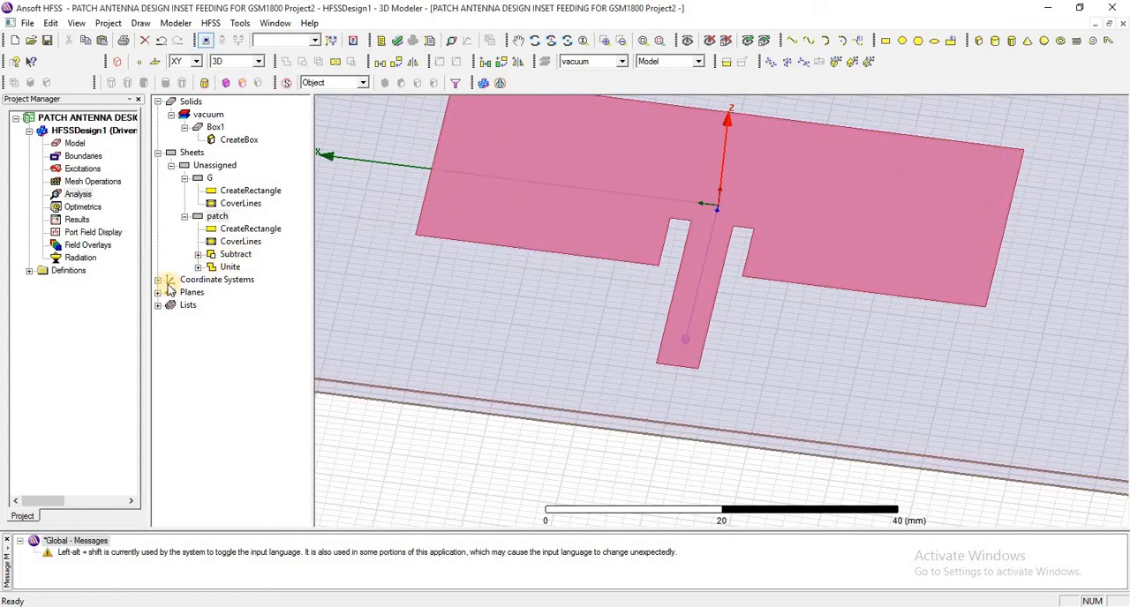
# - Examine how the global XY, XZ and YZ planes are oriented relative to the feed line
pyautogui.click(158, 292)
pyautogui.click(211, 304)
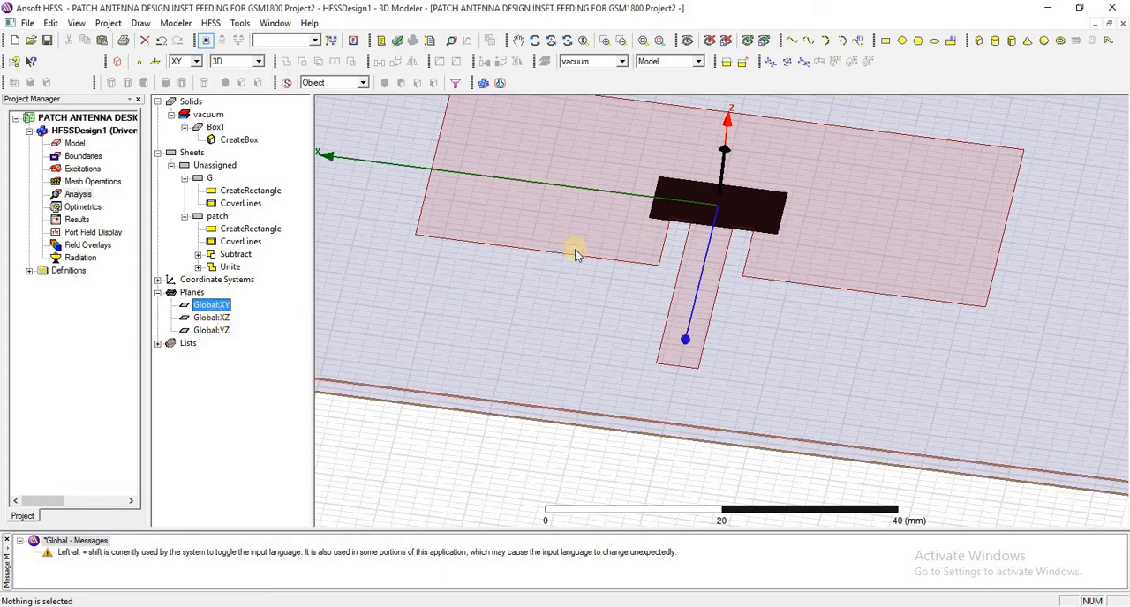
pyautogui.click(214, 318)
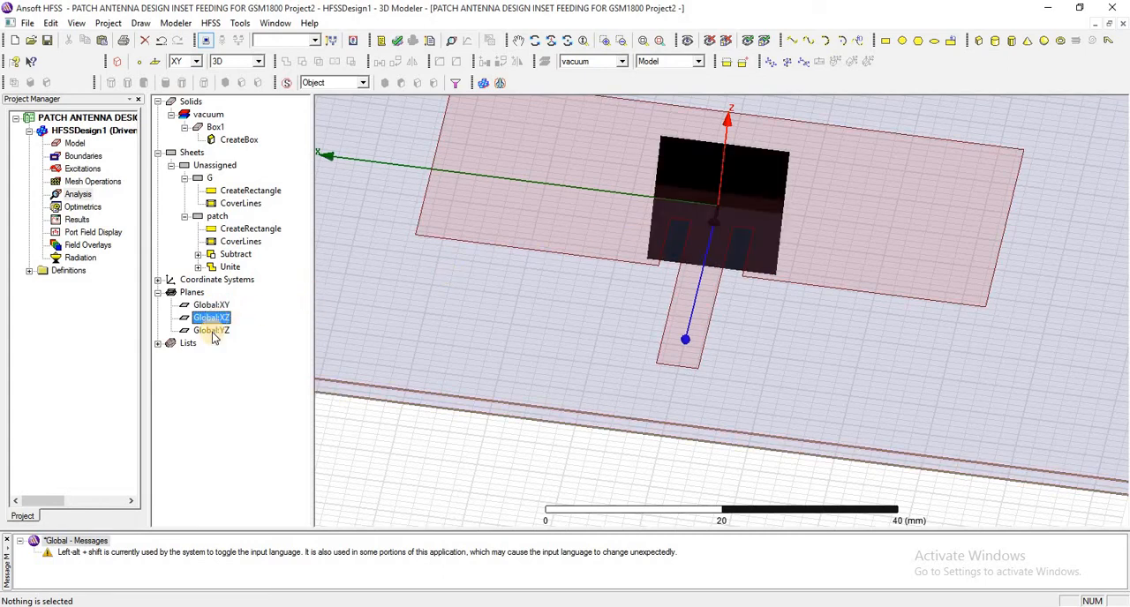
pyautogui.click(212, 331)
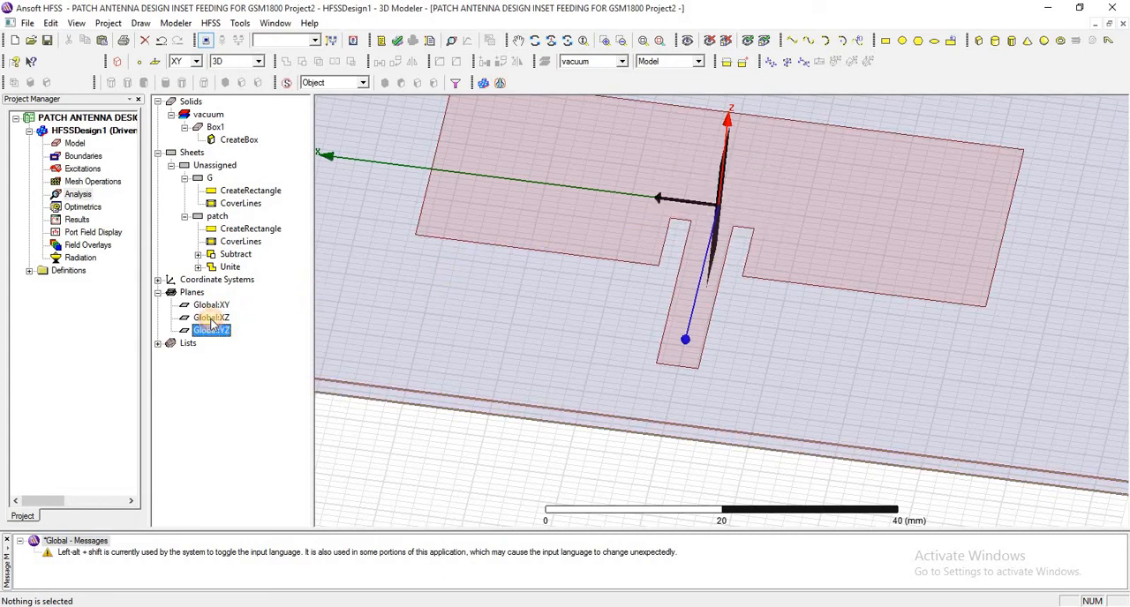
pyautogui.click(212, 319)
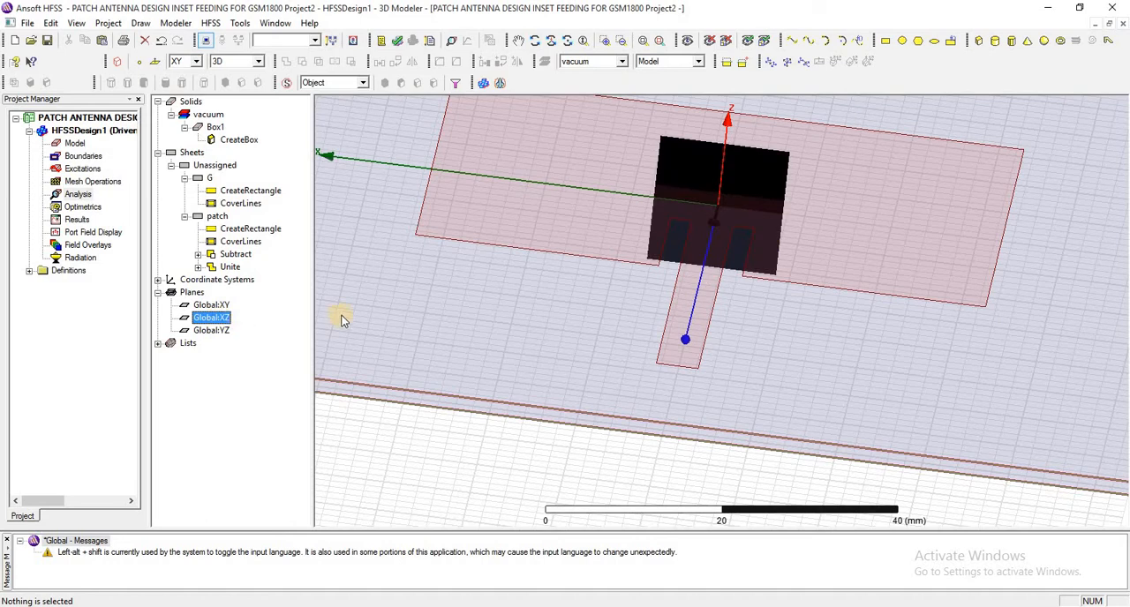
pyautogui.click(157, 293)
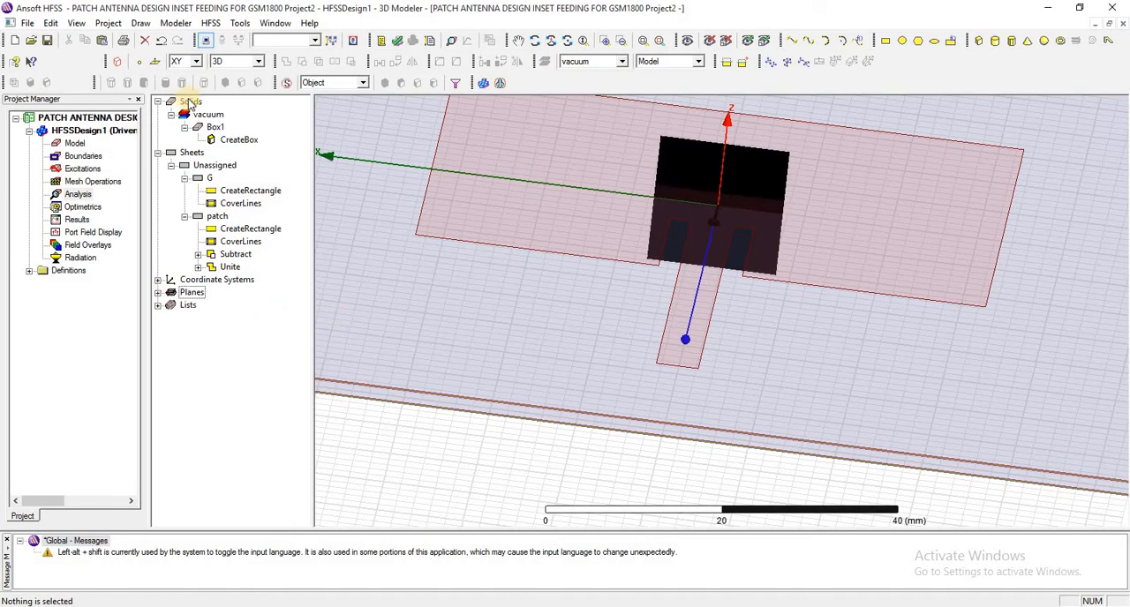
pyautogui.click(193, 293)
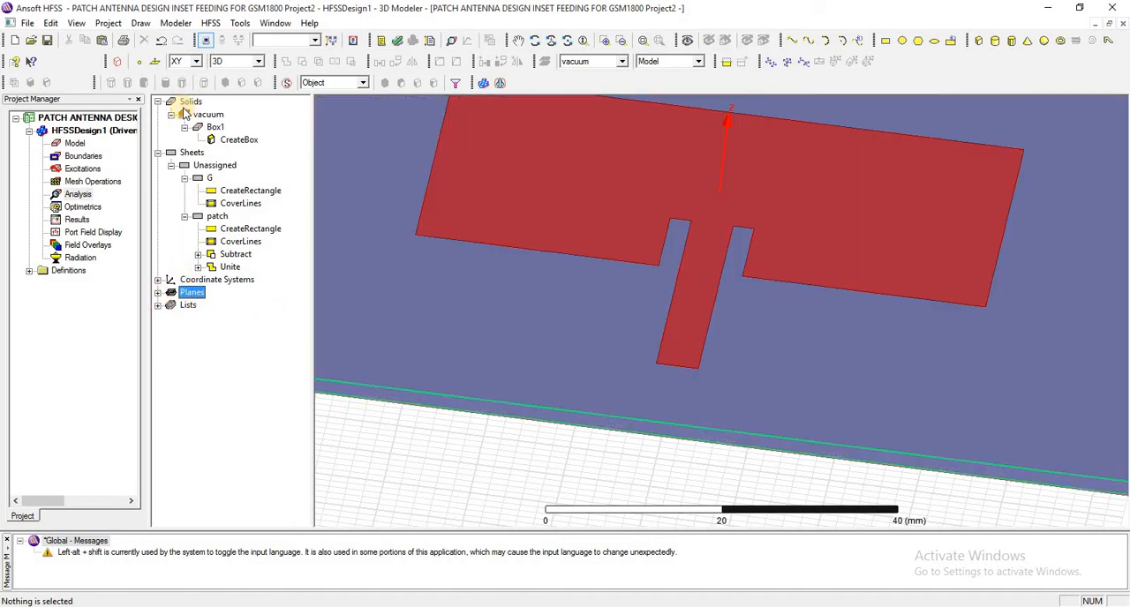
# - Draw a rectangle about 6.4 by 3.6 mm on the ZX plane at the feed line's outer end, starting at 2.426, 61.832, 1.6 mm
pyautogui.click(196, 61)
pyautogui.click(182, 97)
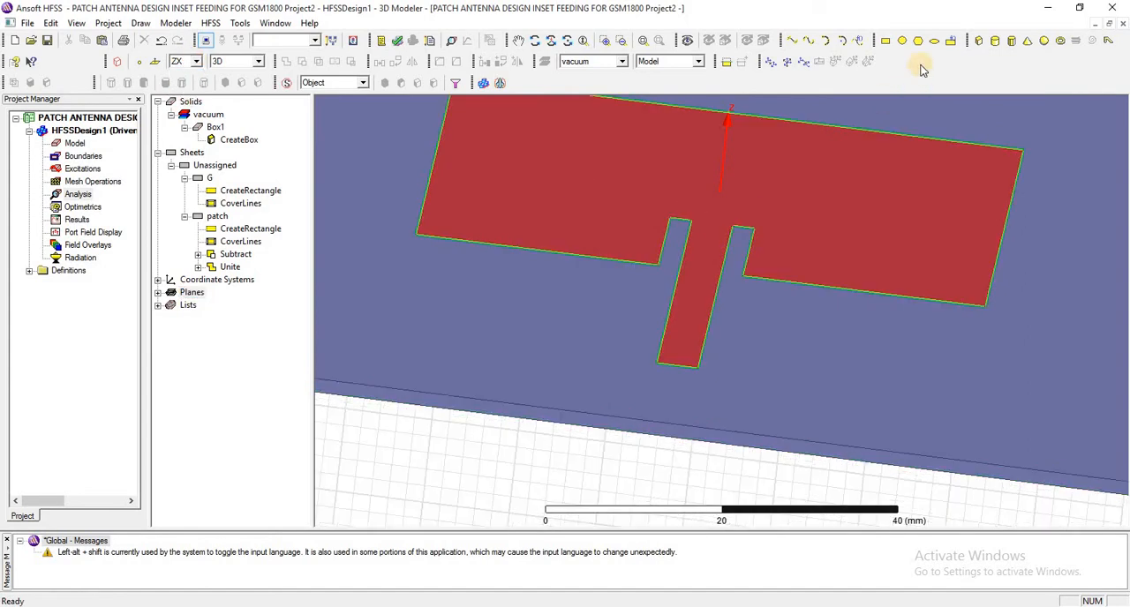
pyautogui.click(886, 43)
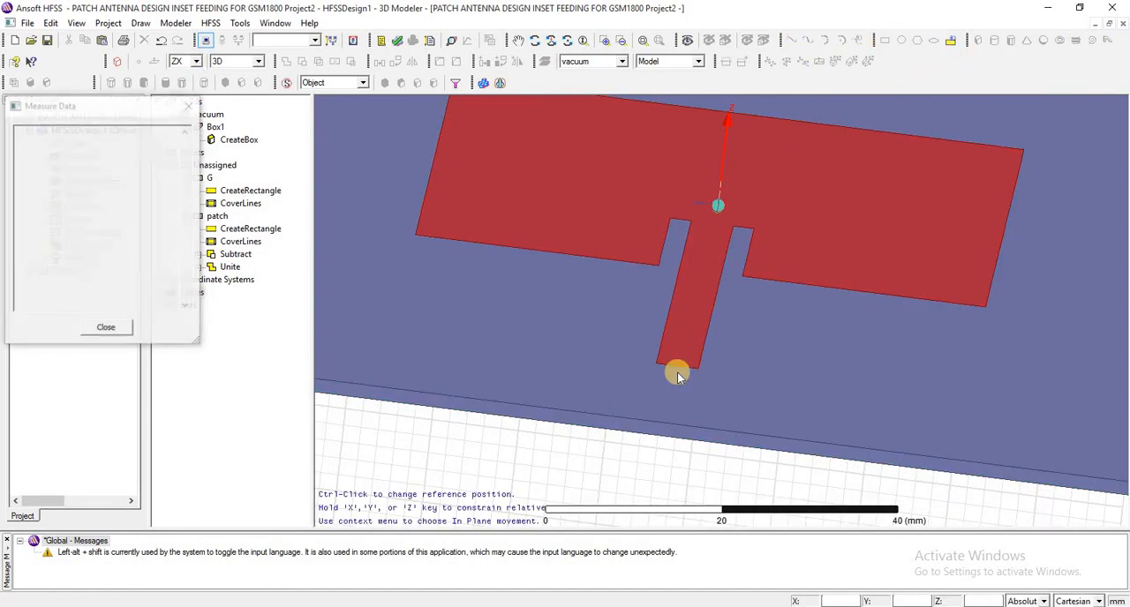
pyautogui.click(664, 376)
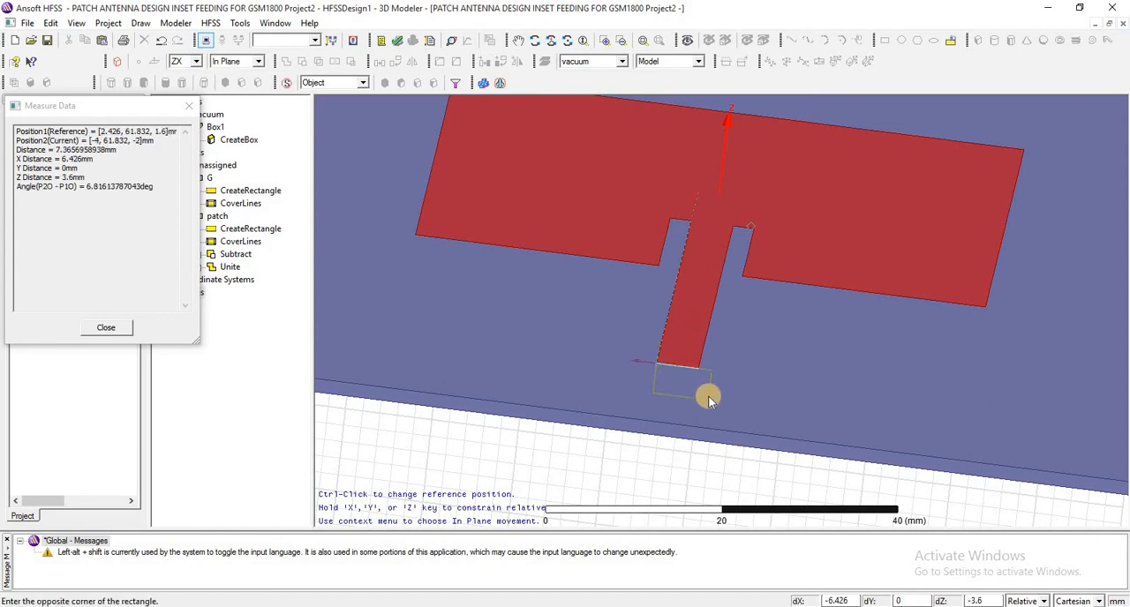
pyautogui.click(708, 398)
pyautogui.click(235, 283)
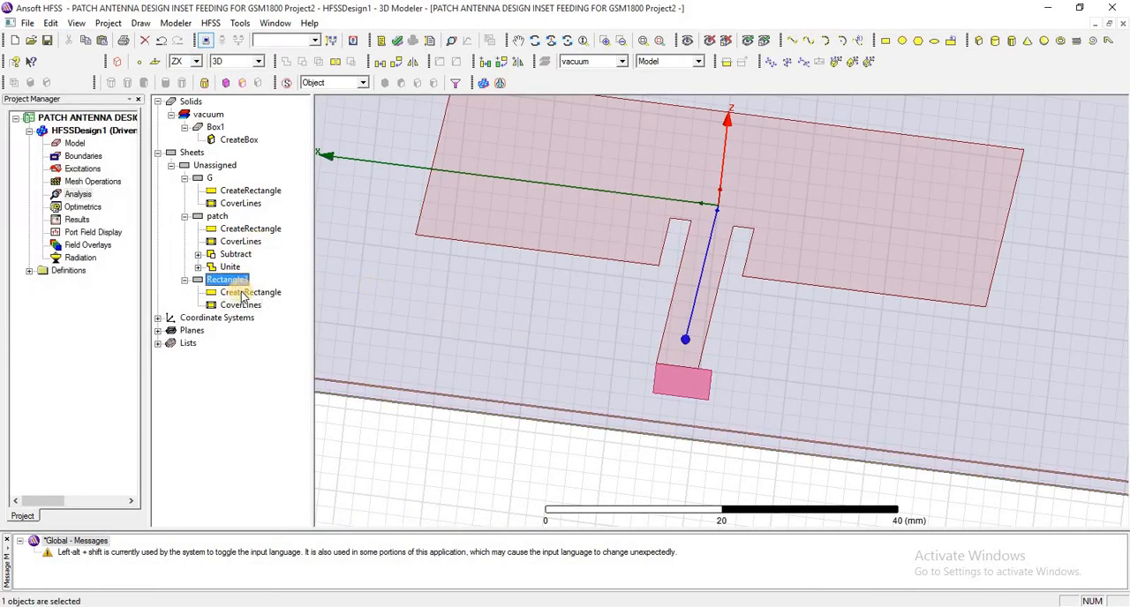
pyautogui.doubleClick(243, 294)
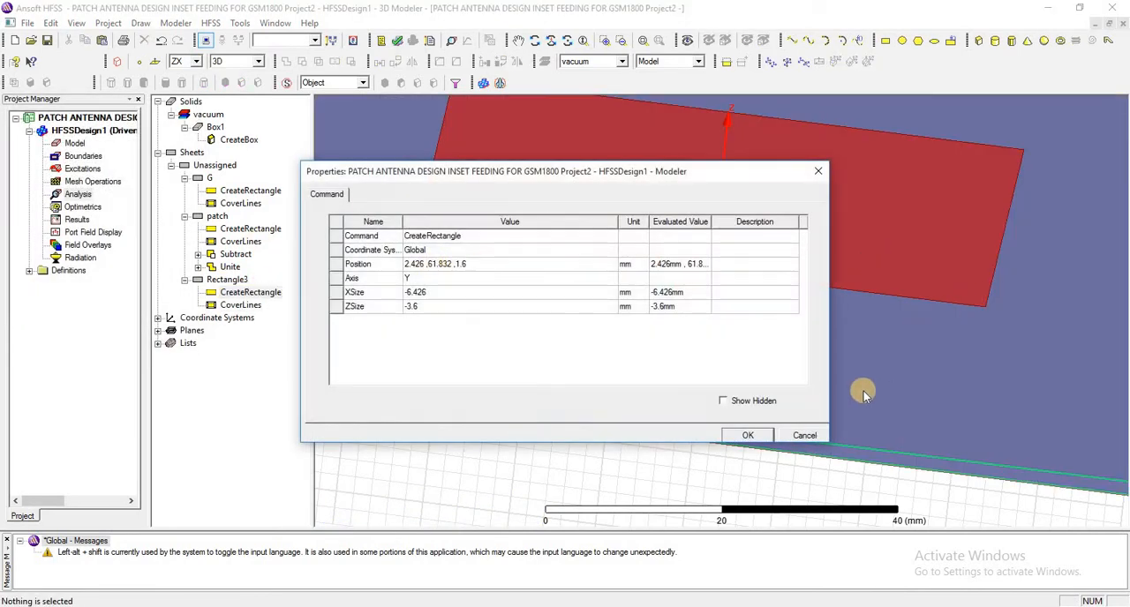
pyautogui.click(803, 436)
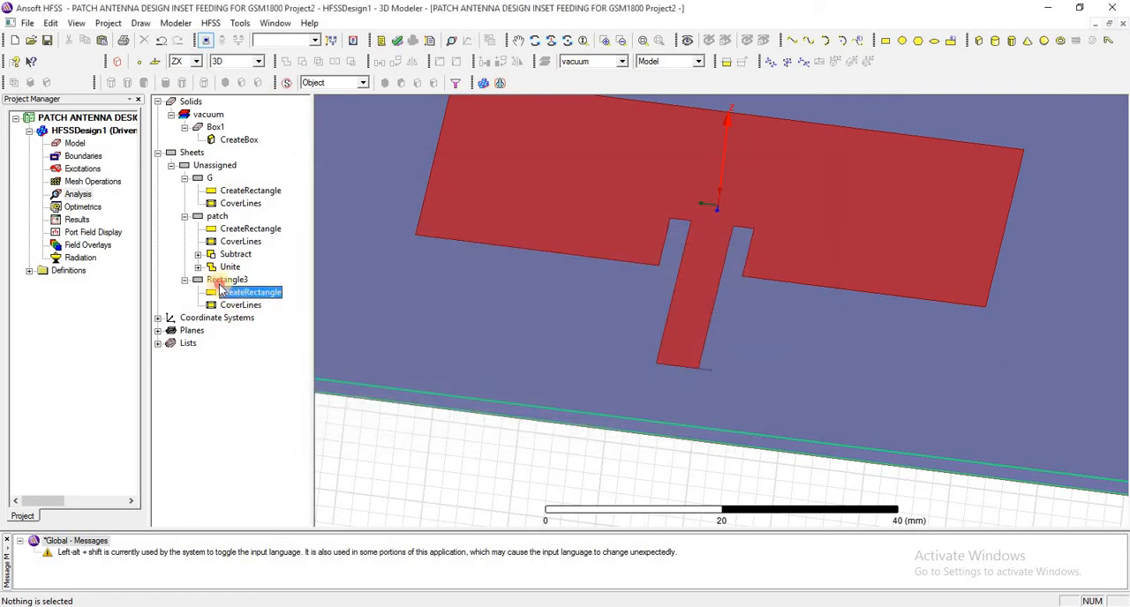
# - Rename the sheet Rectangle3 at the feed line's outer end as port
pyautogui.doubleClick(227, 280)
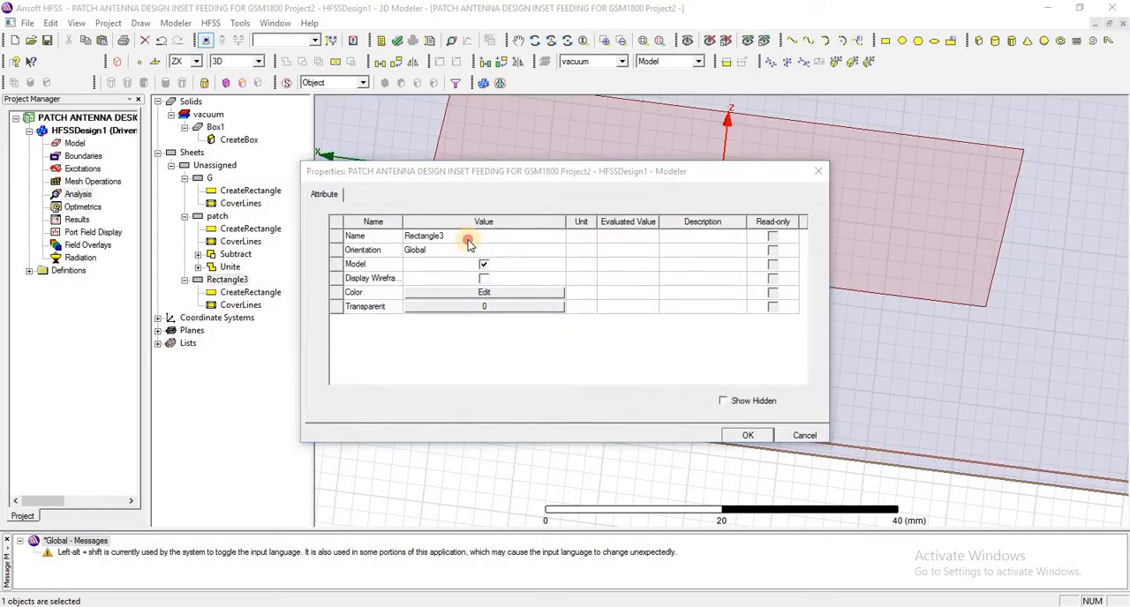
pyautogui.click(467, 238)
pyautogui.write('por')
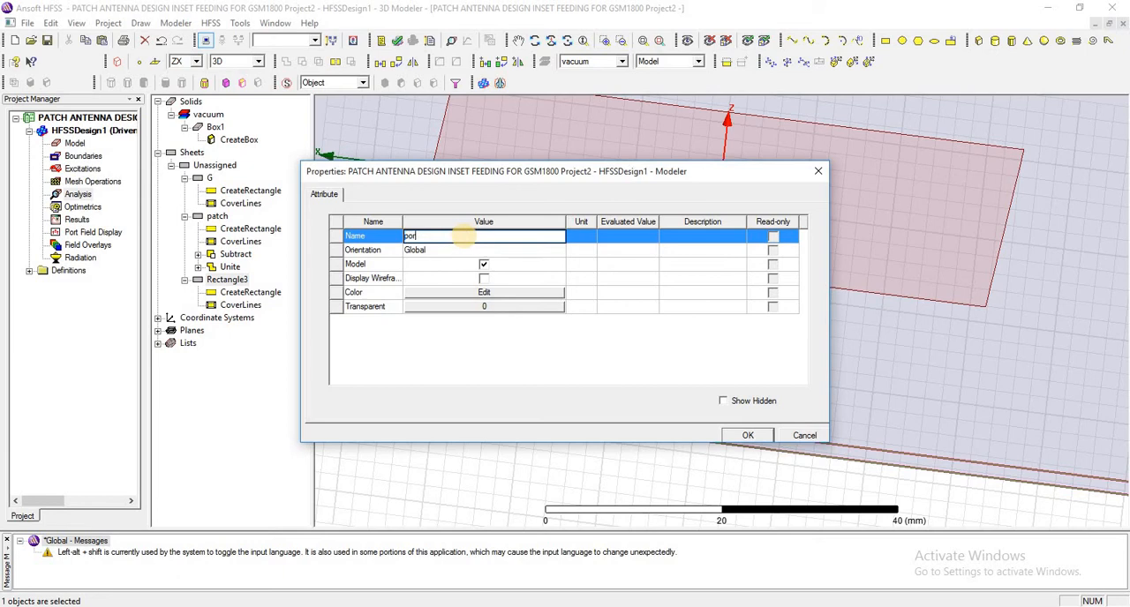
pyautogui.write('t')
pyautogui.click(748, 436)
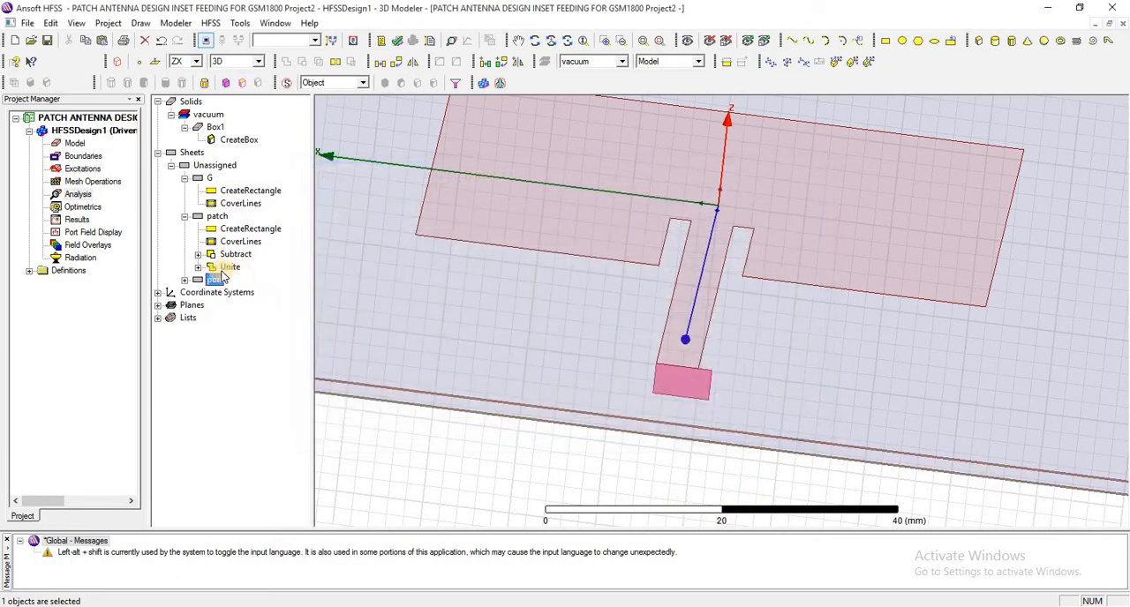
# - Set the port rectangle's position to -FW/2, patchY/2-ID+FL, 0mm, with XSize FW and ZSize subH
pyautogui.click(185, 279)
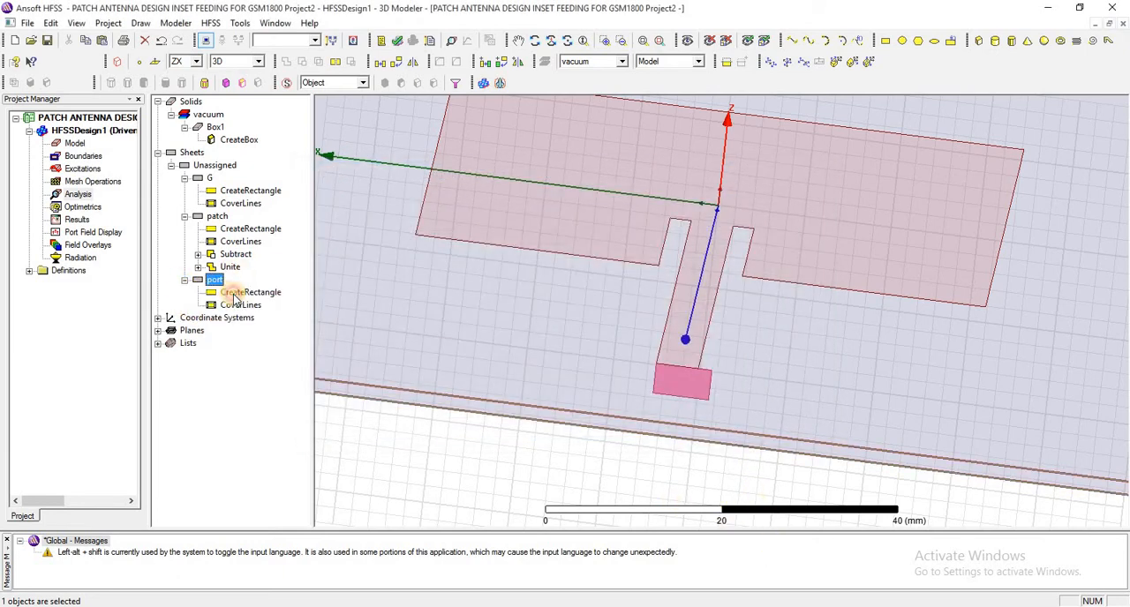
pyautogui.doubleClick(237, 292)
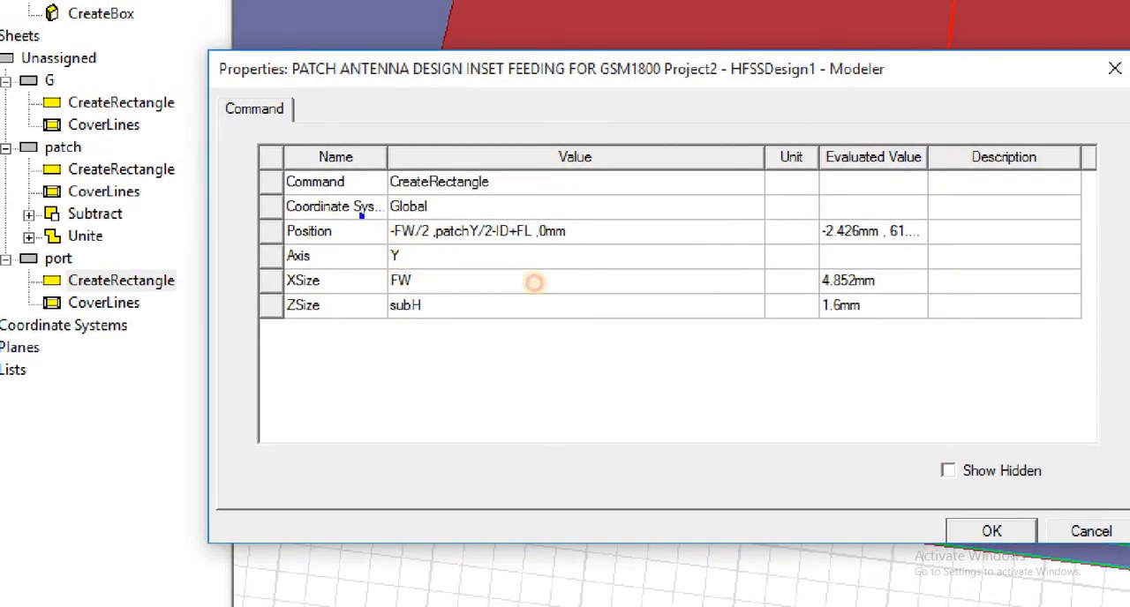
pyautogui.moveTo(331, 254)
pyautogui.keyDown('ctrl'); pyautogui.mouseDown()
pyautogui.moveTo(353, 314)
pyautogui.moveTo(492, 359)
pyautogui.mouseUp(); pyautogui.keyUp('ctrl')
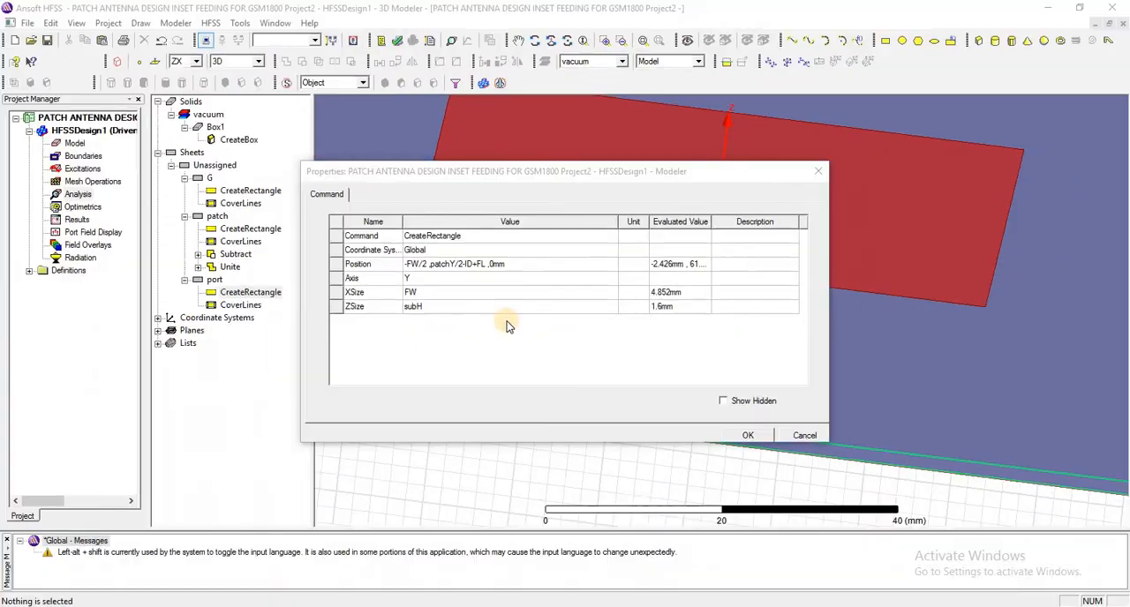
pyautogui.click(746, 436)
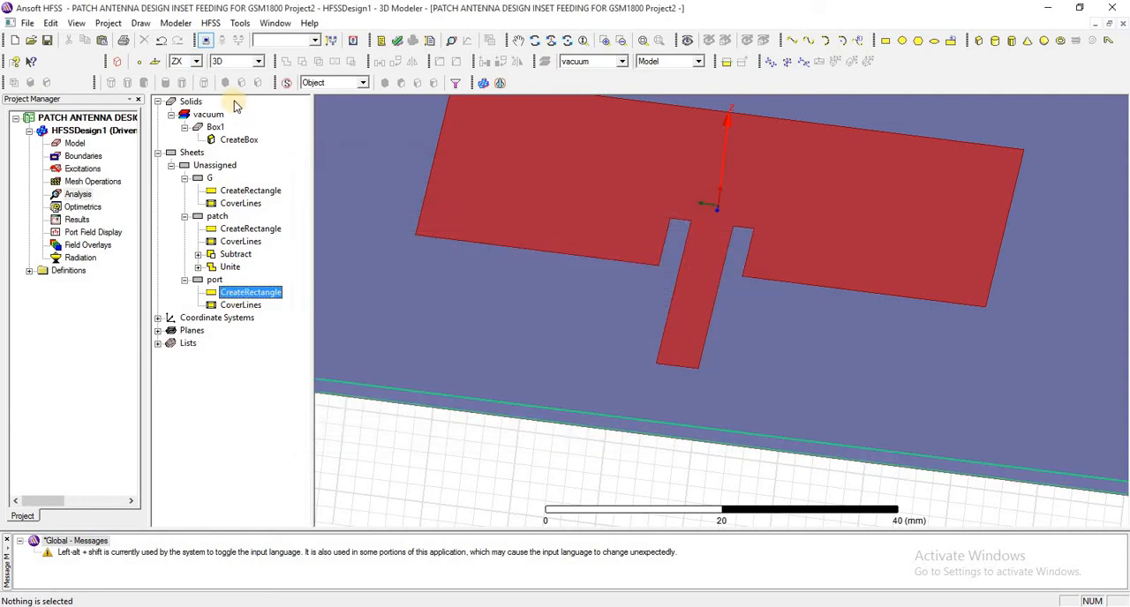
# - Review all the design's local variables and their values, from subX down to IG
pyautogui.click(219, 24)
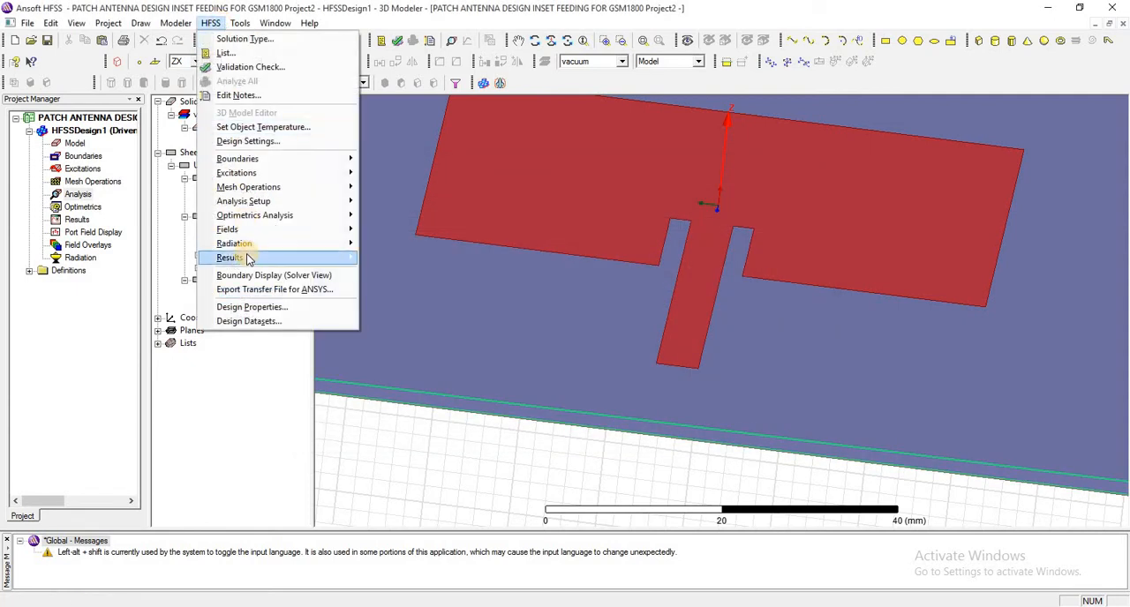
pyautogui.moveTo(247, 258)
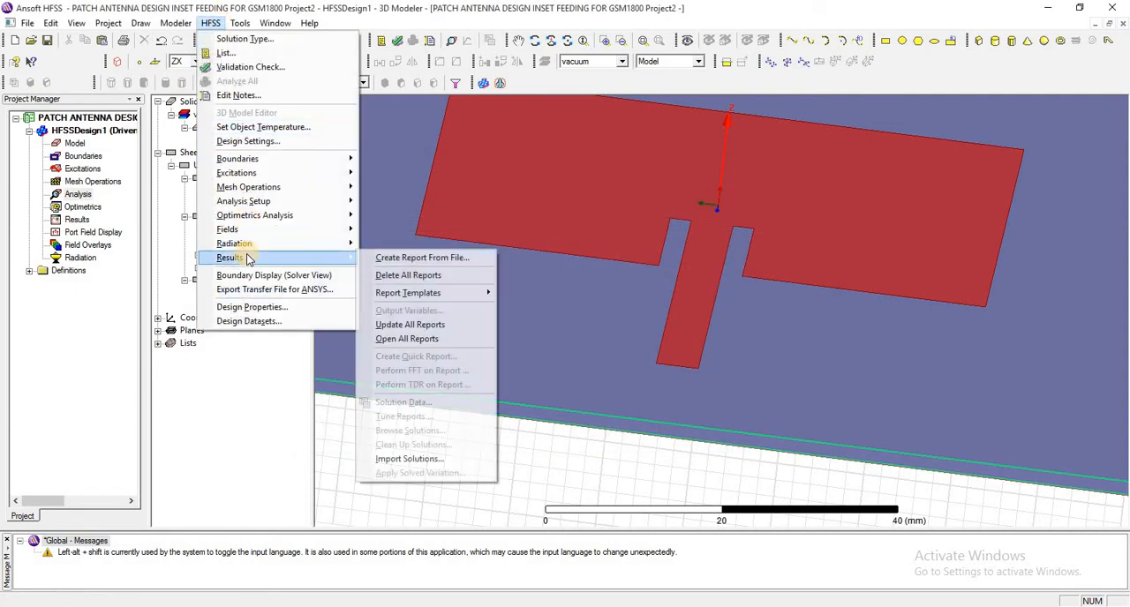
pyautogui.click(252, 306)
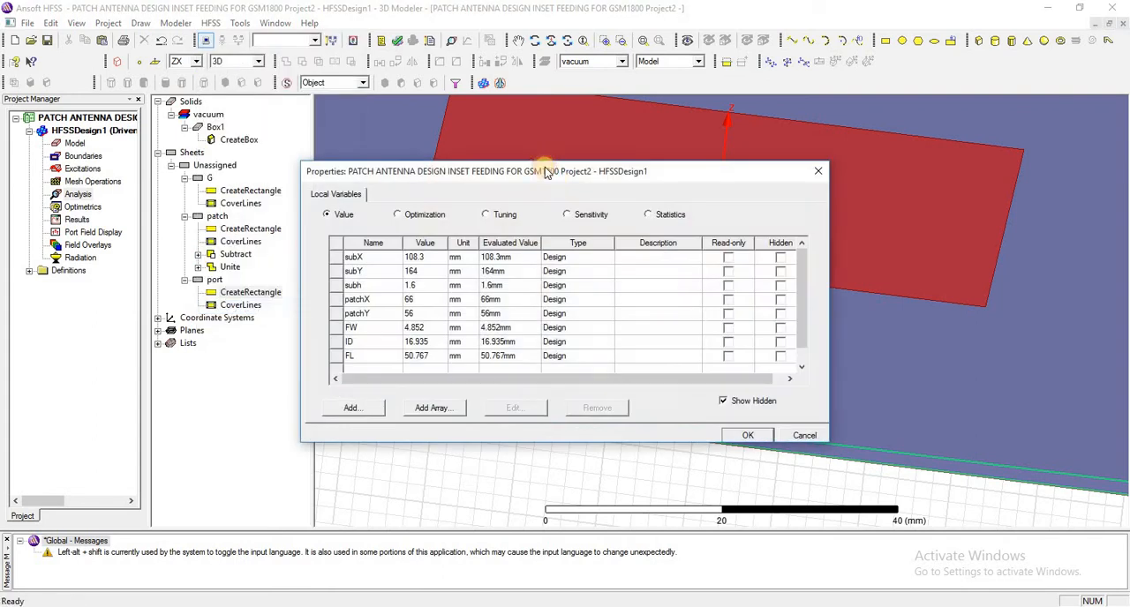
pyautogui.moveTo(802, 298); pyautogui.dragTo(814, 269)
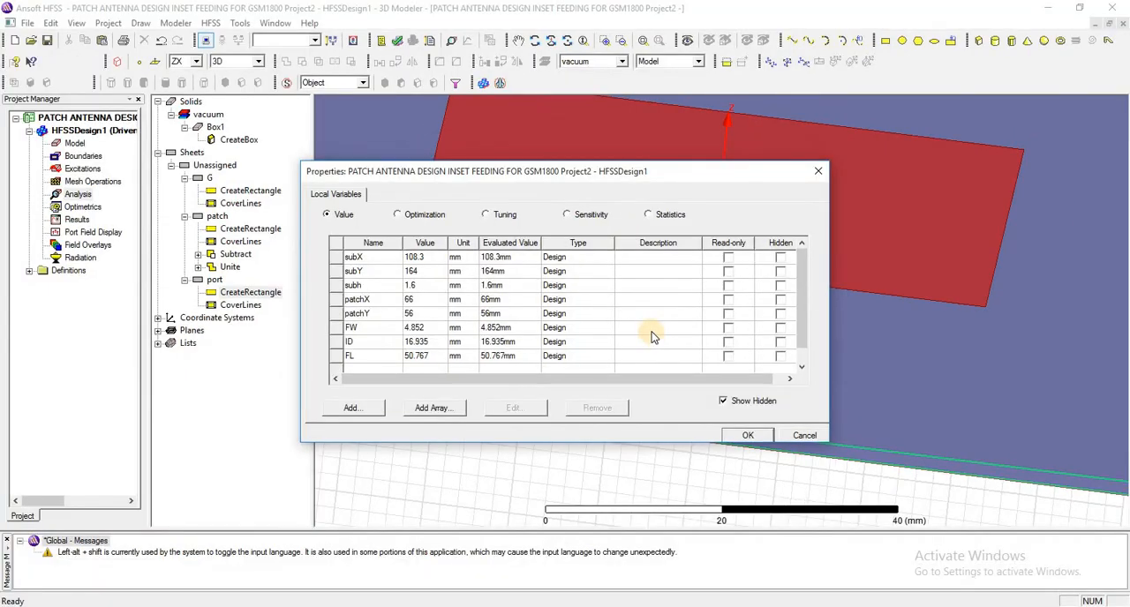
pyautogui.scroll(-1, 650, 336)
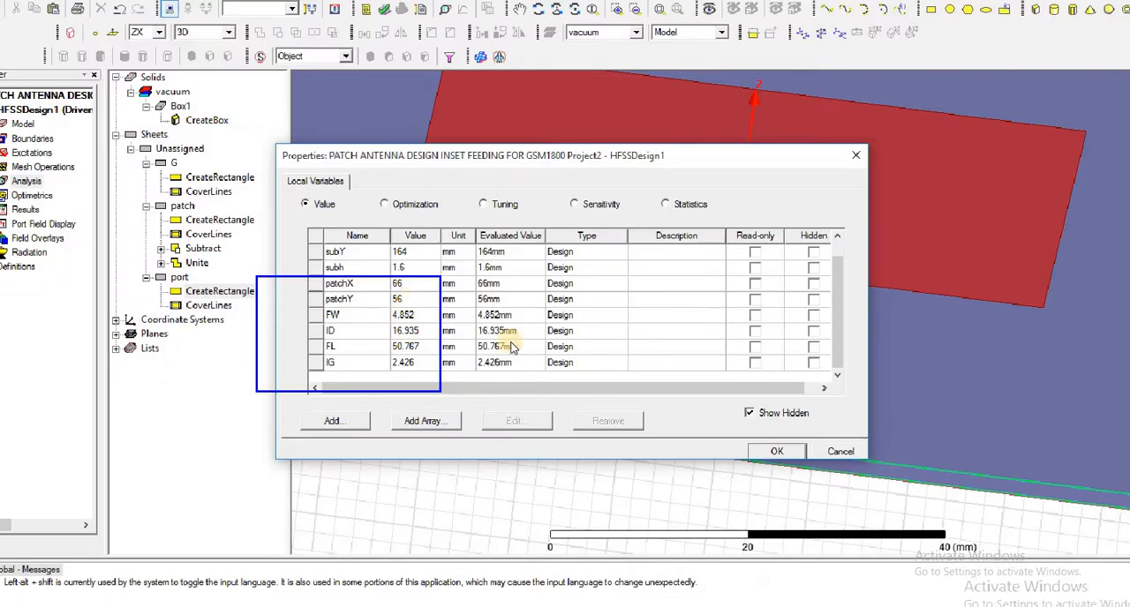
pyautogui.click(763, 452)
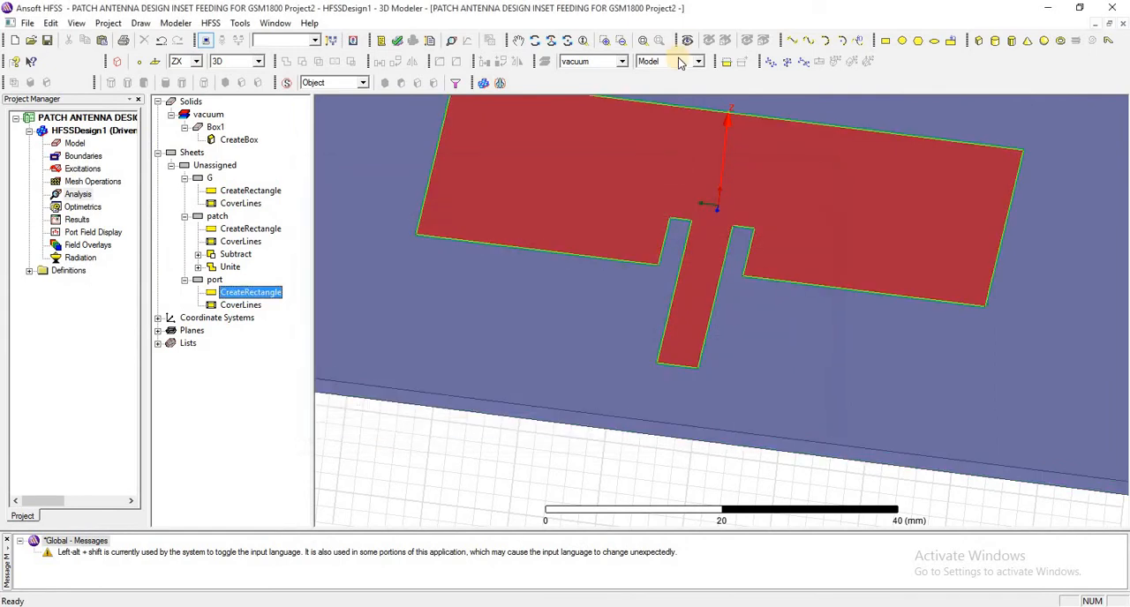
# - Start a lumped port excitation on the port sheet and accept its general settings
pyautogui.click(645, 43)
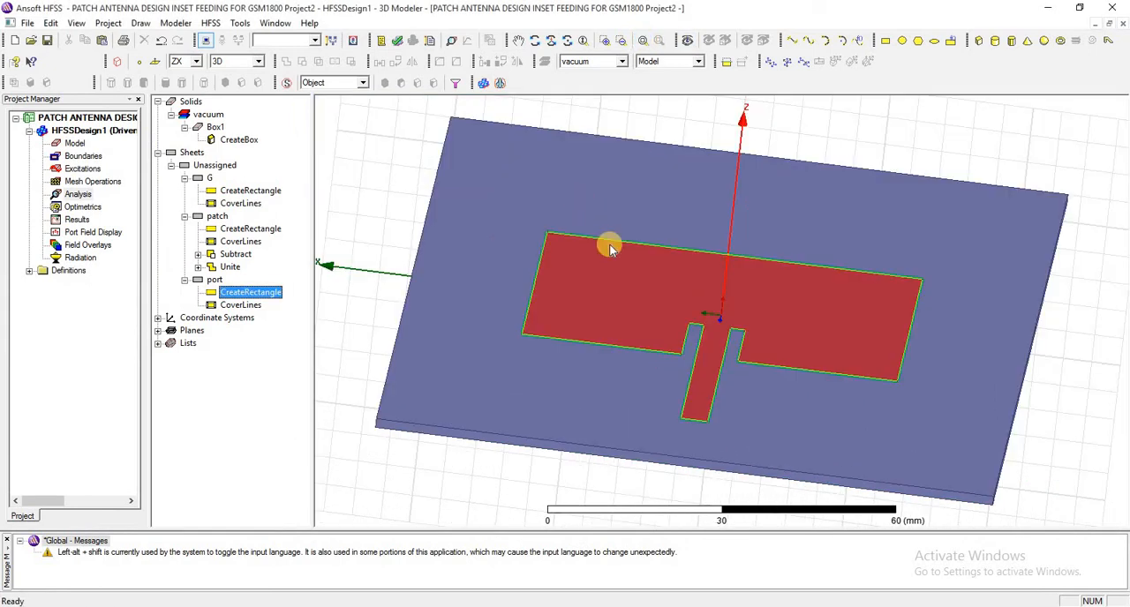
pyautogui.scroll(-4, 609, 247)
pyautogui.scroll(-3, 416, 164)
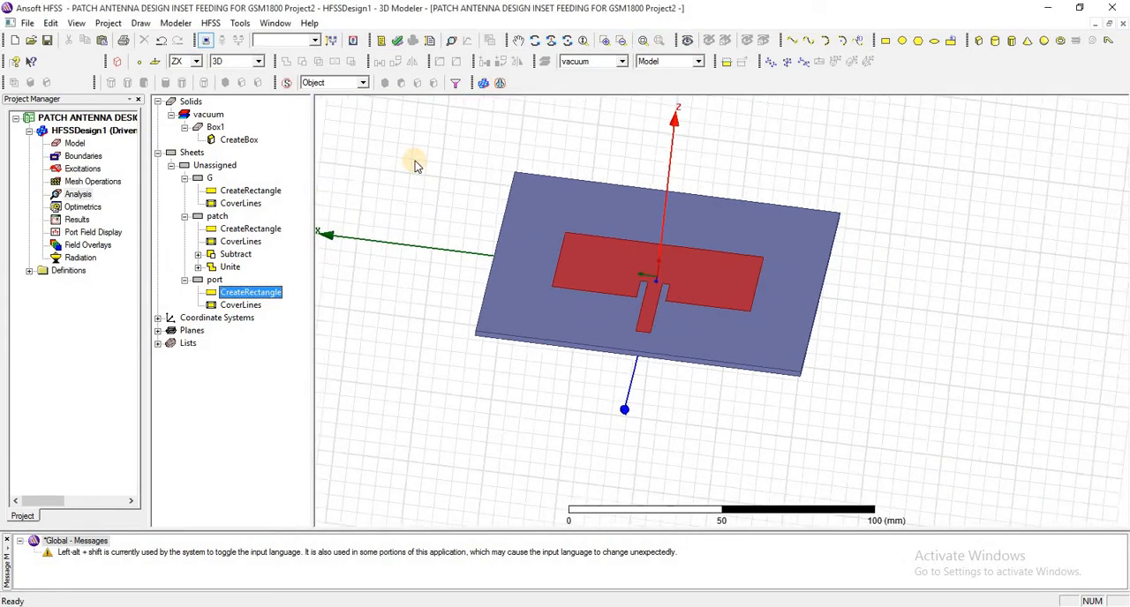
pyautogui.click(214, 280)
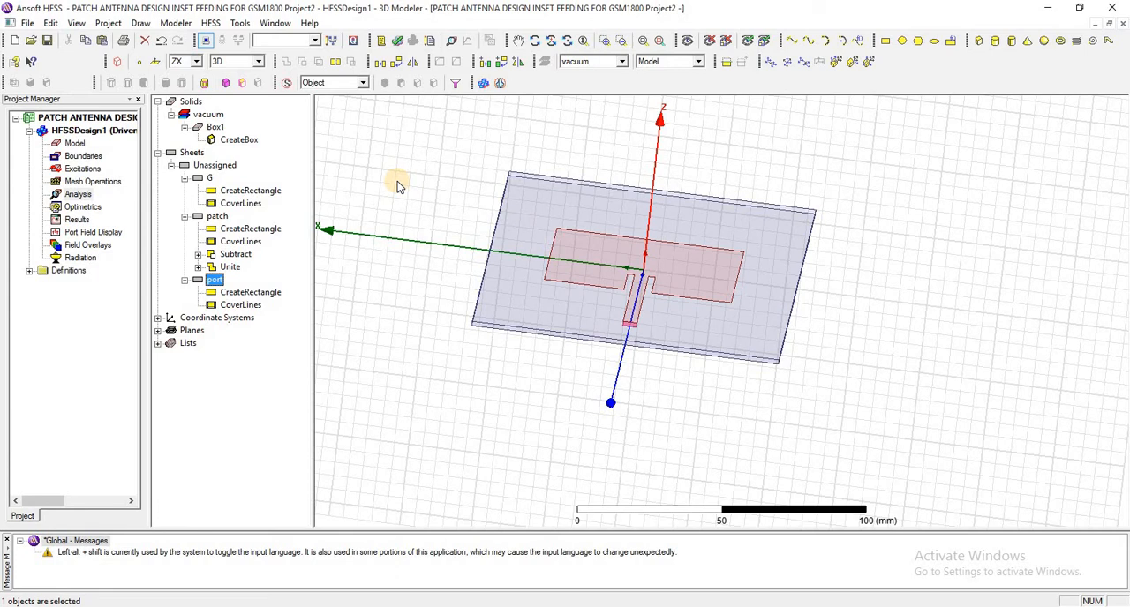
pyautogui.click(220, 292)
pyautogui.click(215, 280)
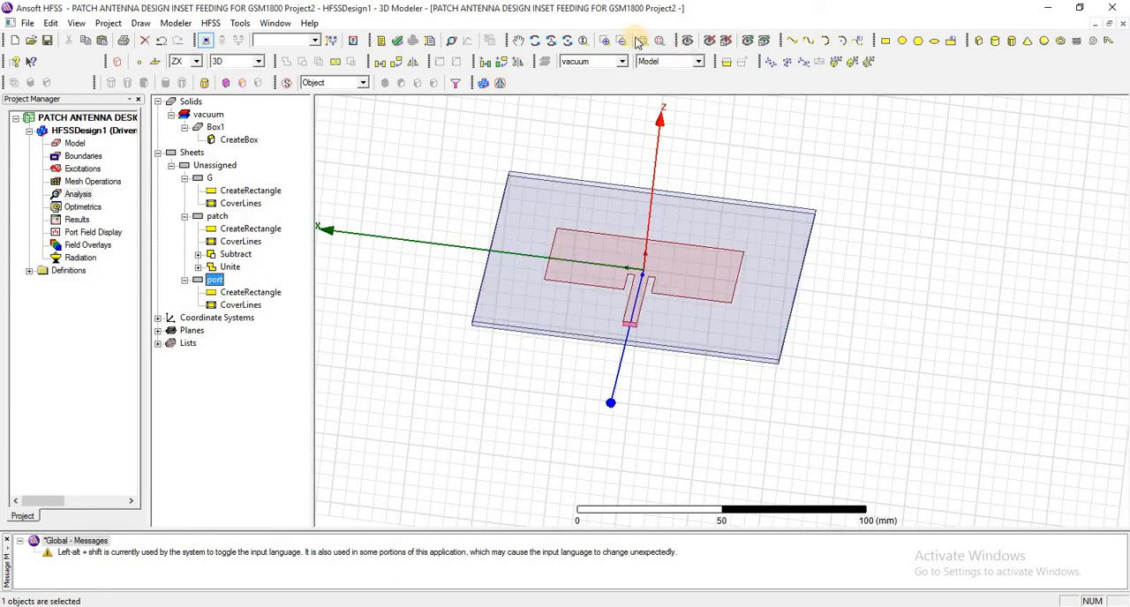
pyautogui.click(658, 42)
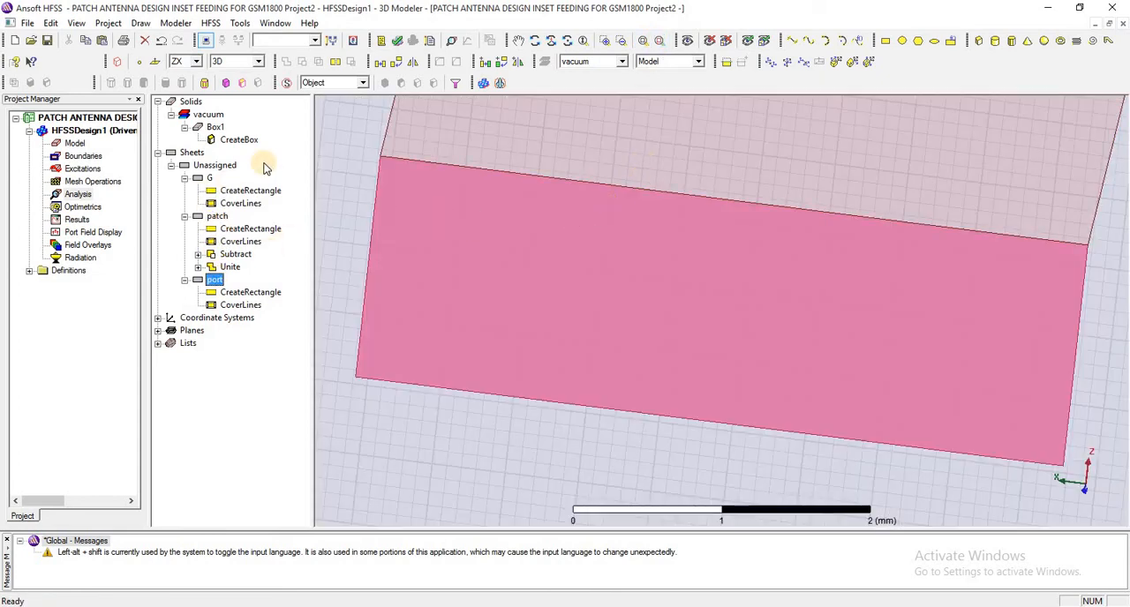
pyautogui.rightClick(220, 281)
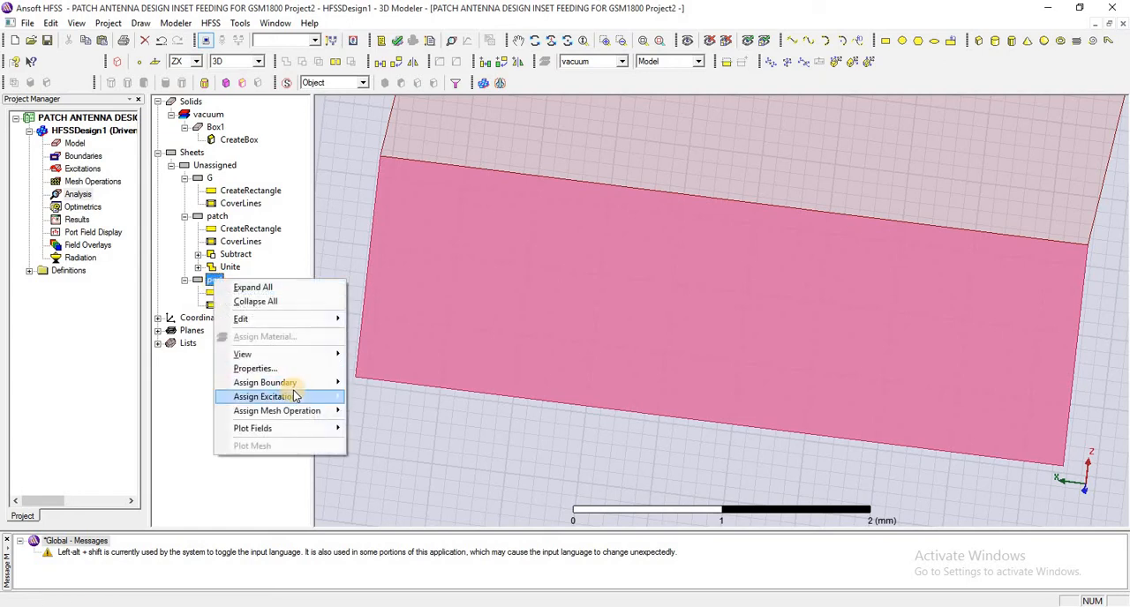
pyautogui.moveTo(338, 399)
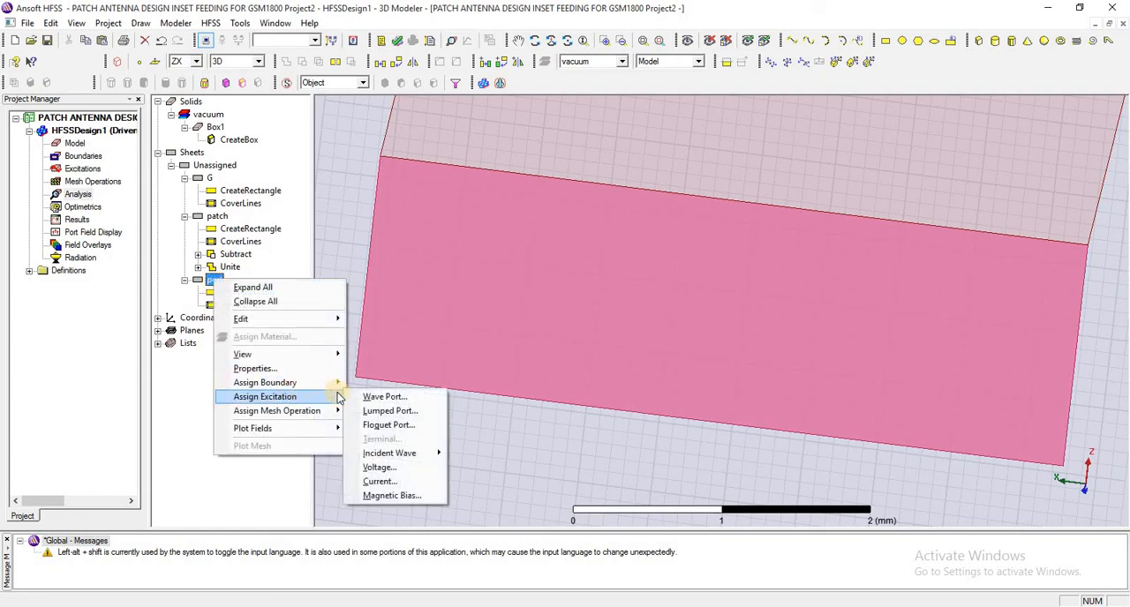
pyautogui.click(381, 411)
pyautogui.click(628, 455)
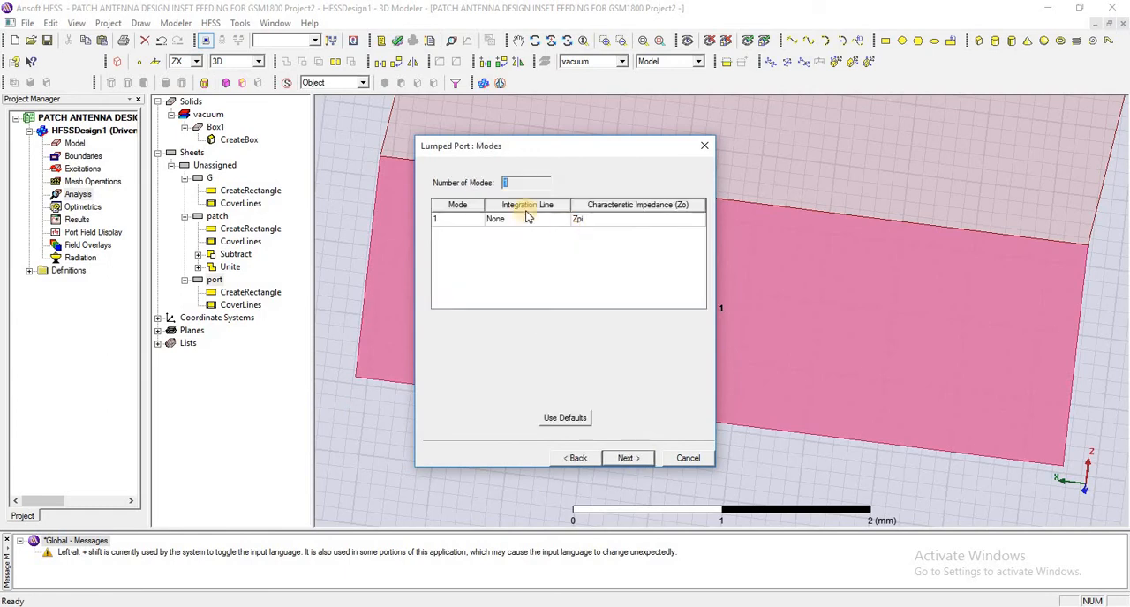
# - Draw mode 1's integration line from the port face's centre upward along Z and complete the lumped port
pyautogui.click(533, 231)
pyautogui.click(533, 232)
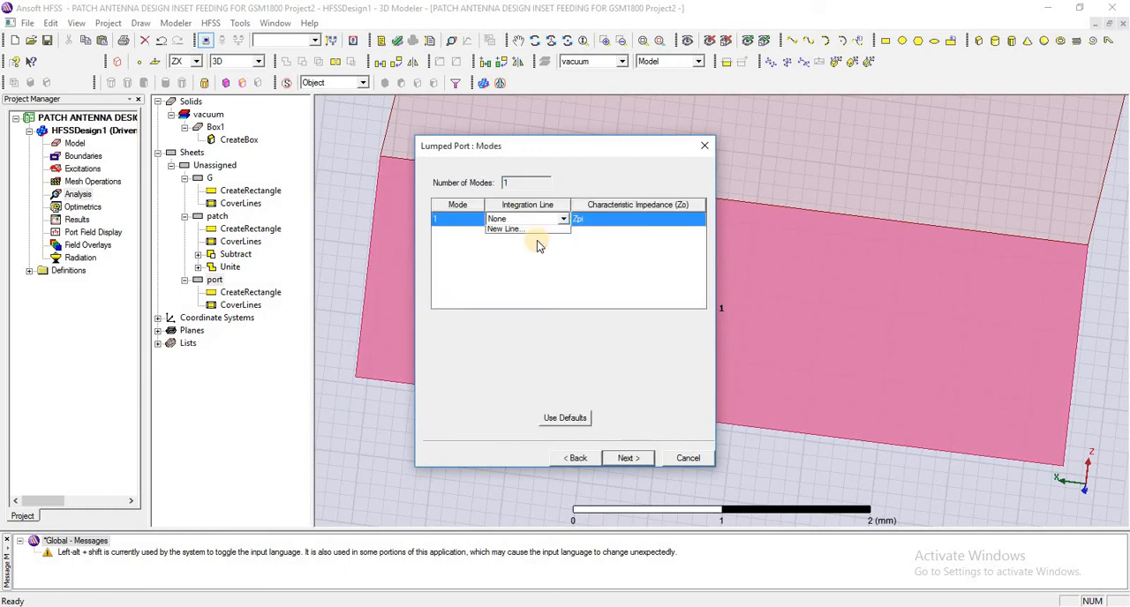
pyautogui.click(534, 238)
pyautogui.click(722, 309)
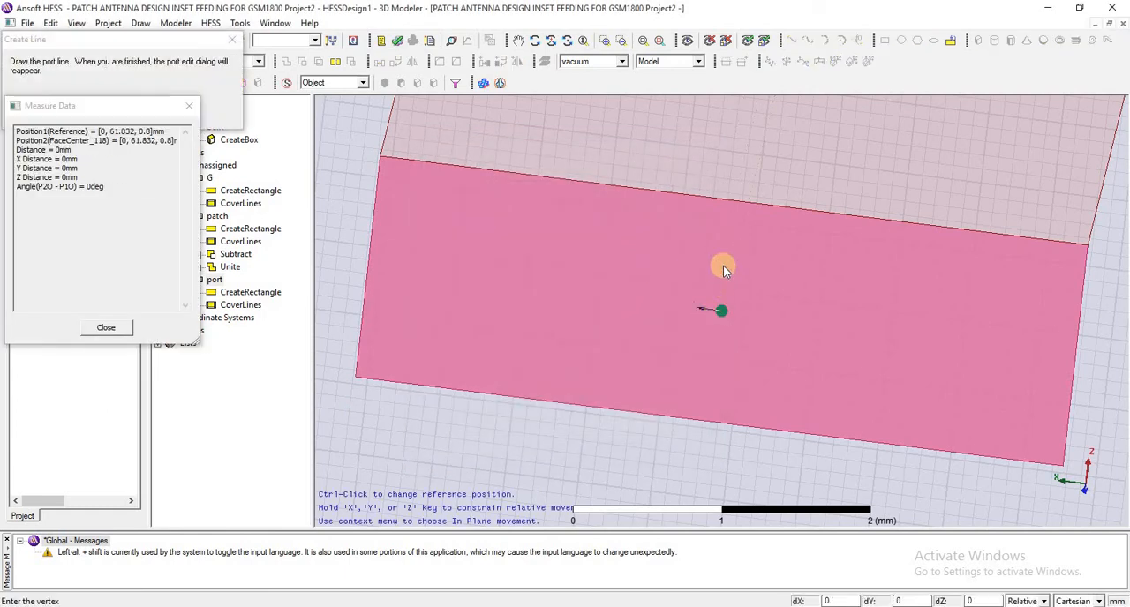
pyautogui.click(716, 234)
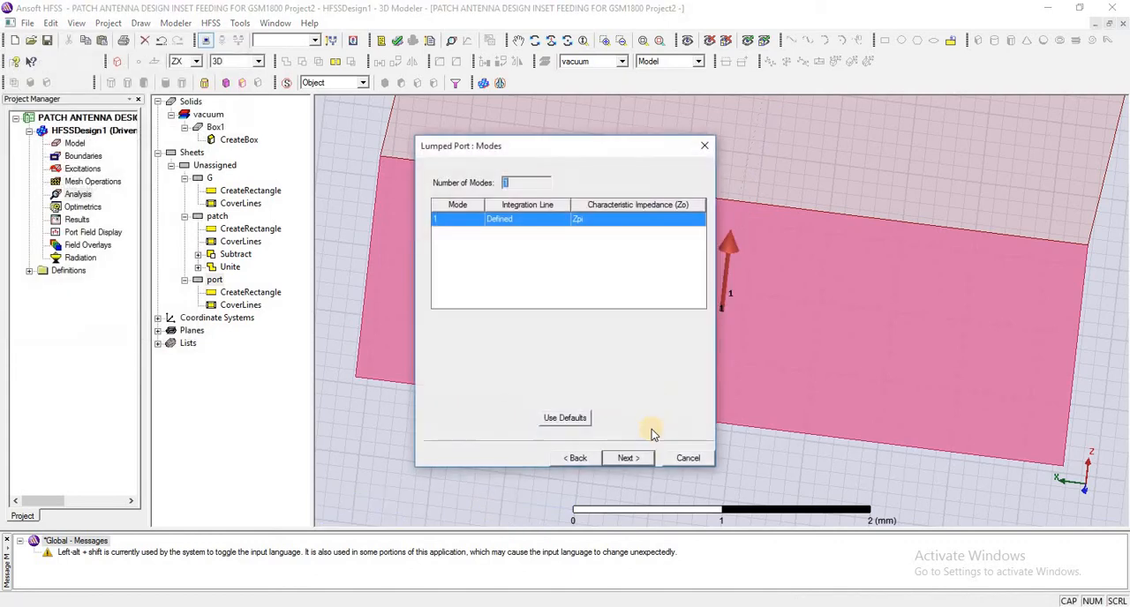
pyautogui.click(627, 458)
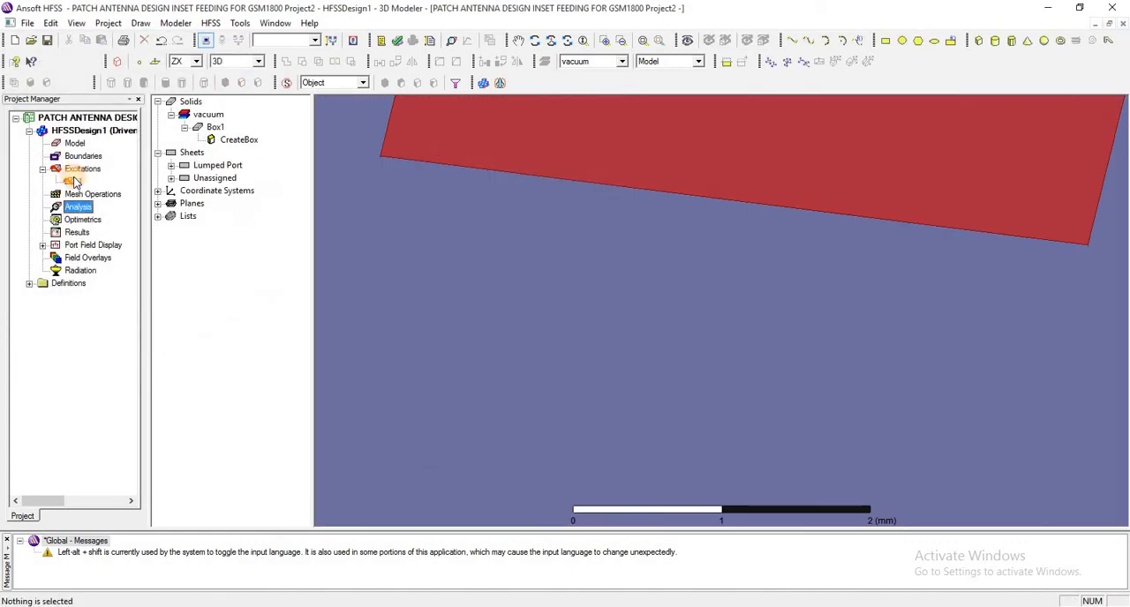
# - Highlight the lumped port excitation 1 on the model to check its location at the feed line's end
pyautogui.click(75, 181)
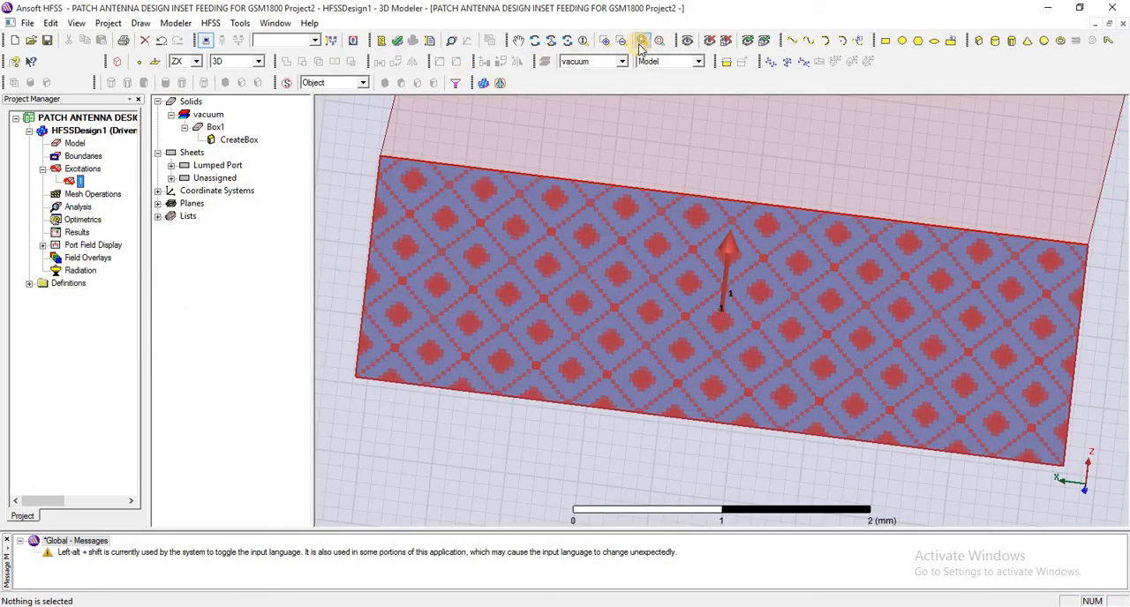
pyautogui.click(639, 44)
pyautogui.scroll(-3, 594, 275)
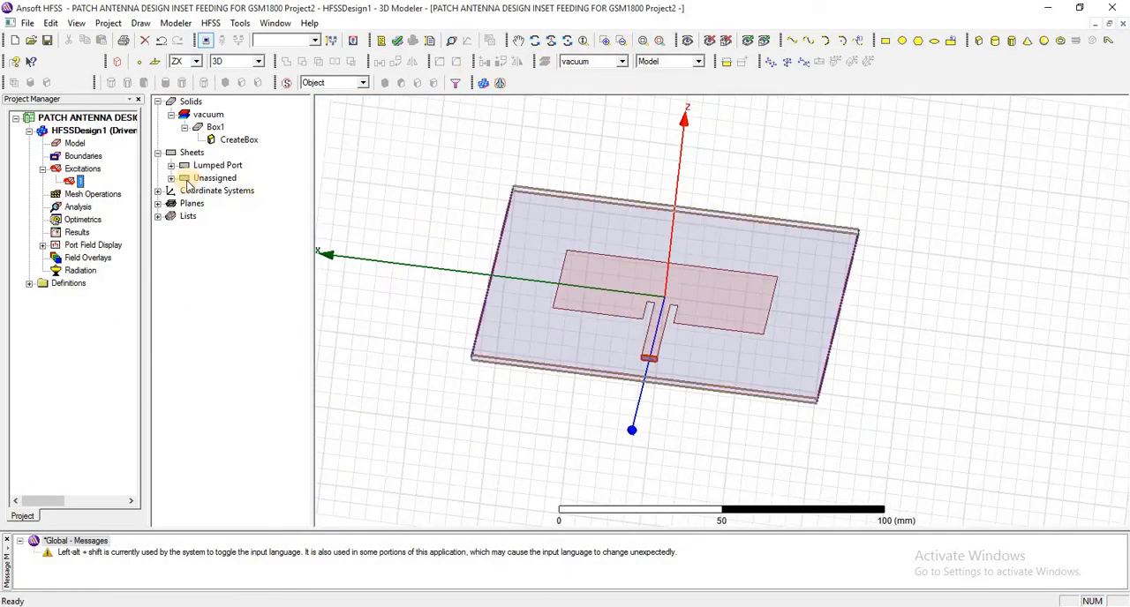
# - Assign a Perfect E boundary to the ground sheet G, with the infinite ground plane option off
pyautogui.click(170, 178)
pyautogui.click(210, 190)
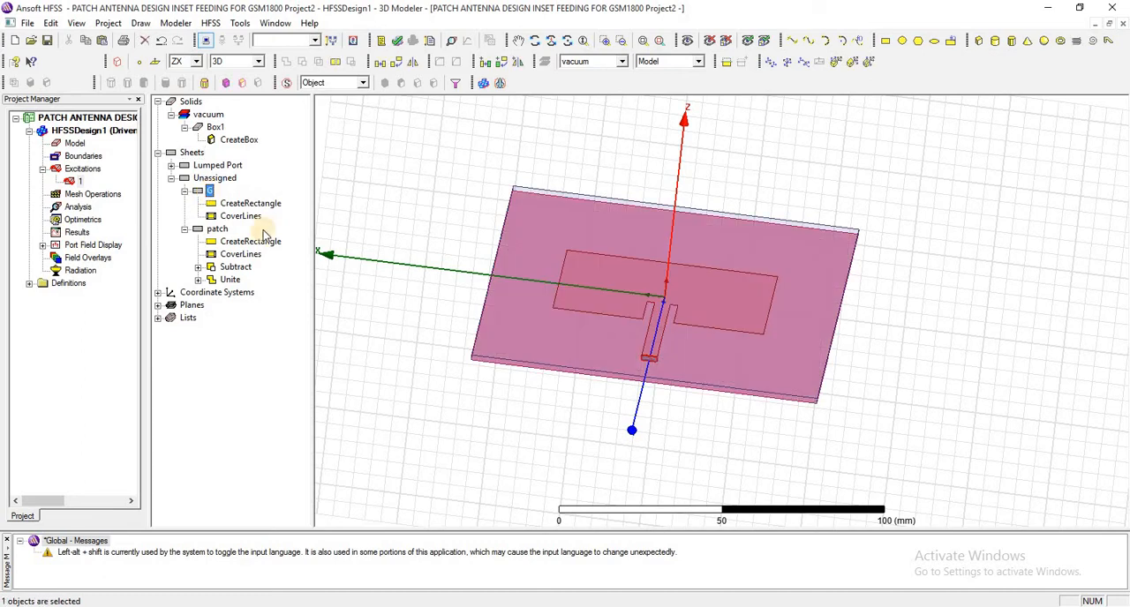
pyautogui.rightClick(212, 190)
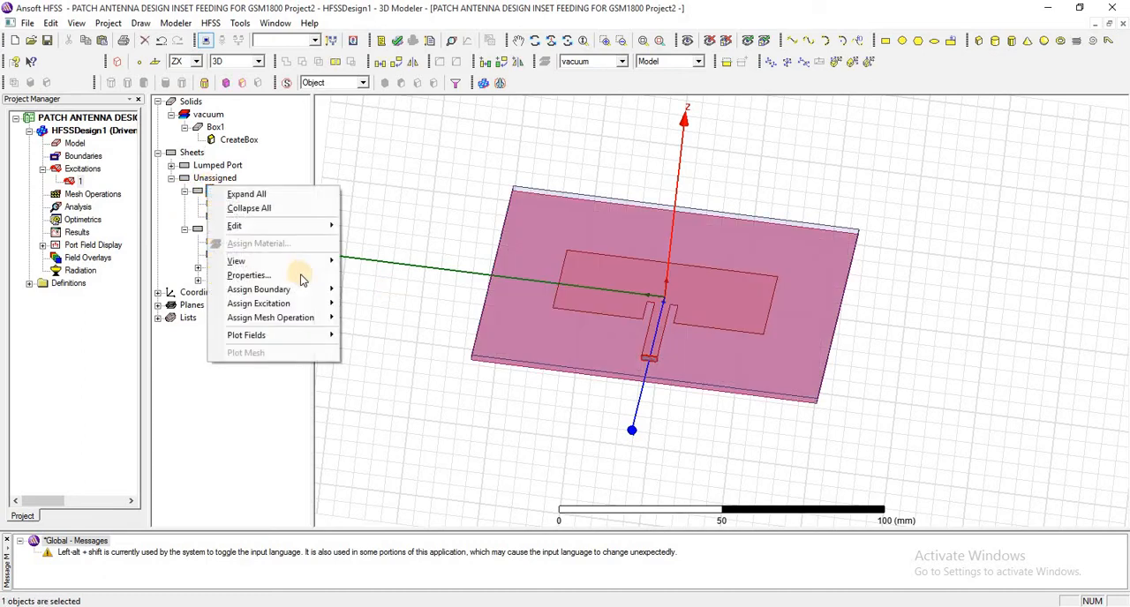
pyautogui.moveTo(300, 289)
pyautogui.click(375, 289)
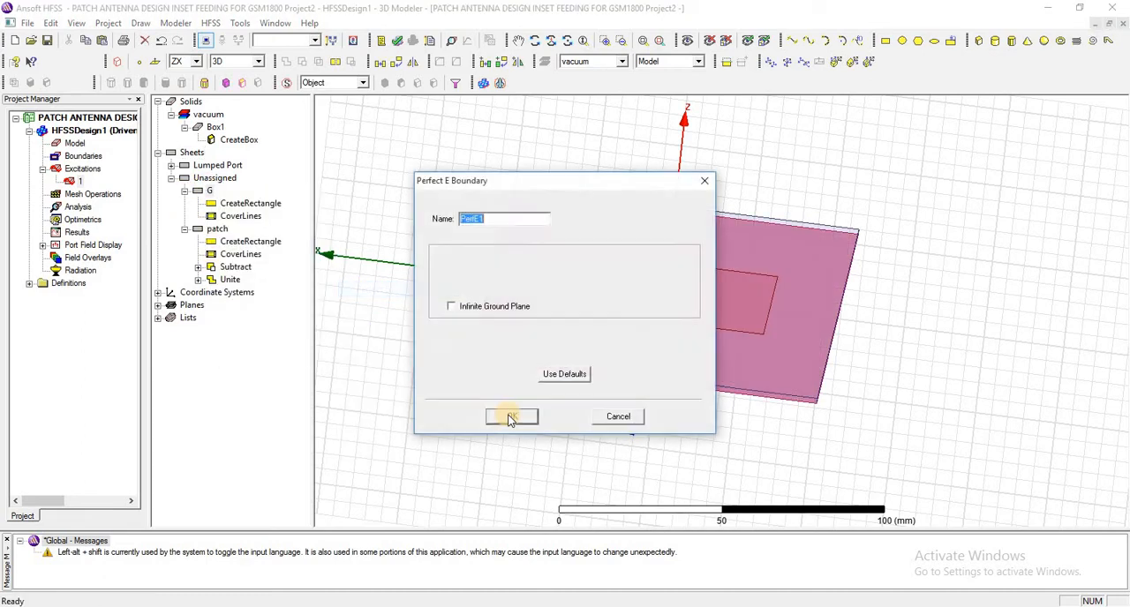
pyautogui.click(506, 416)
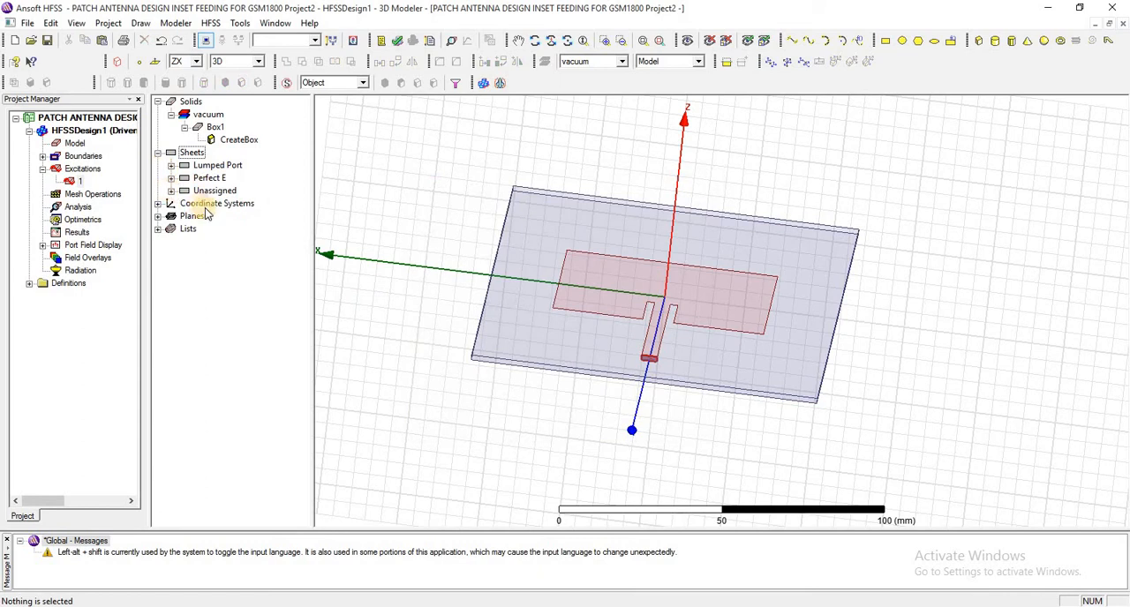
# - Assign a Perfect E boundary to the patch sheet without an infinite ground plane, and expand the Perfect E and Lumped Port sheet groups
pyautogui.click(170, 191)
pyautogui.click(216, 203)
pyautogui.rightClick(212, 205)
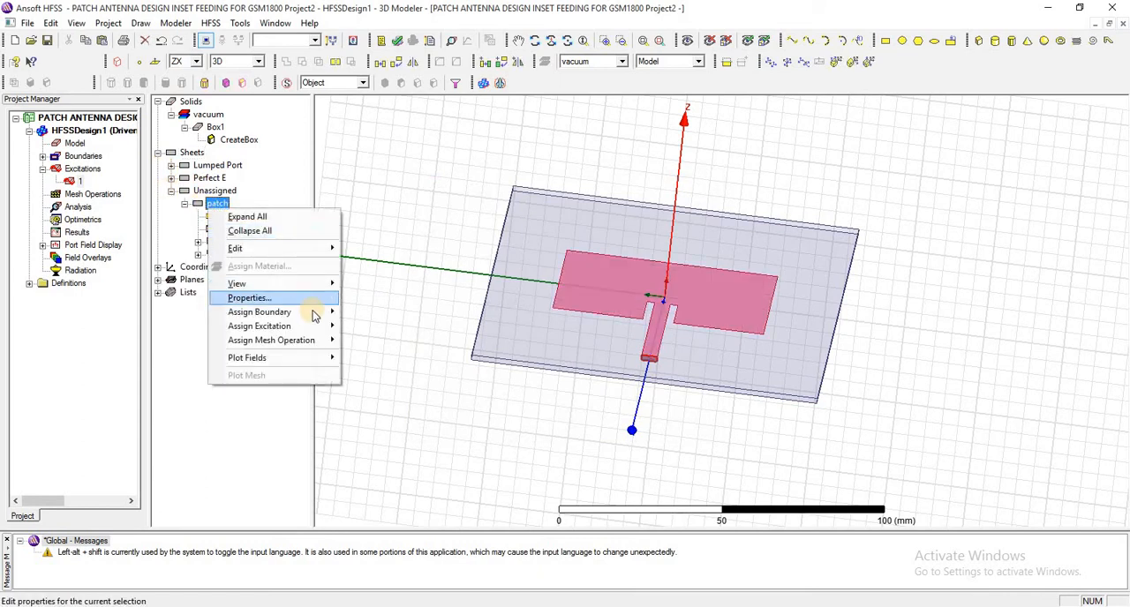
pyautogui.moveTo(310, 312)
pyautogui.click(375, 312)
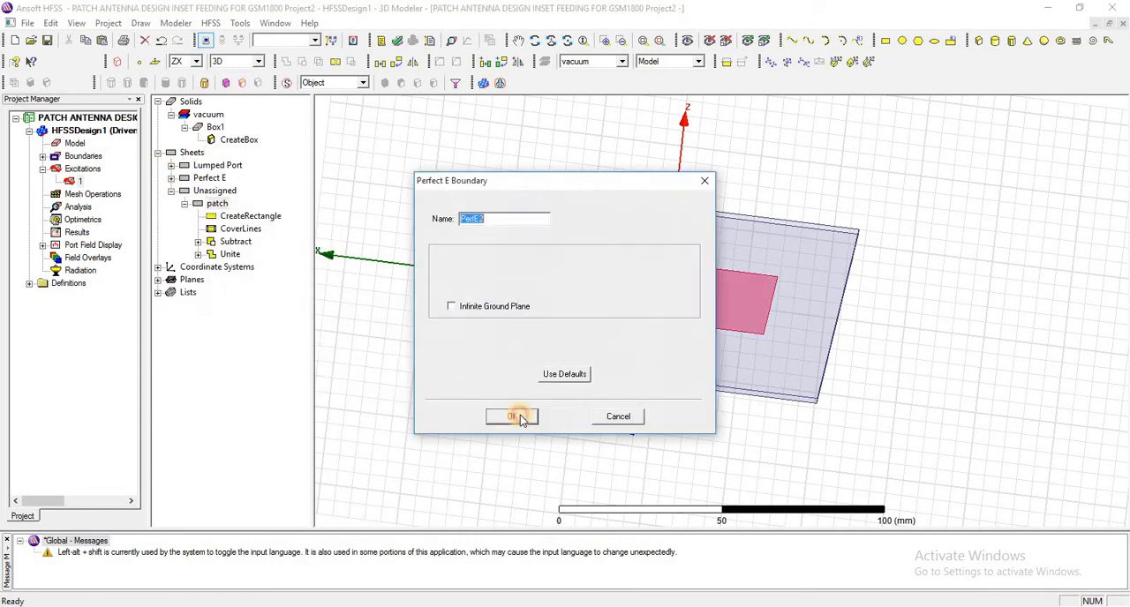
pyautogui.click(523, 414)
pyautogui.click(172, 178)
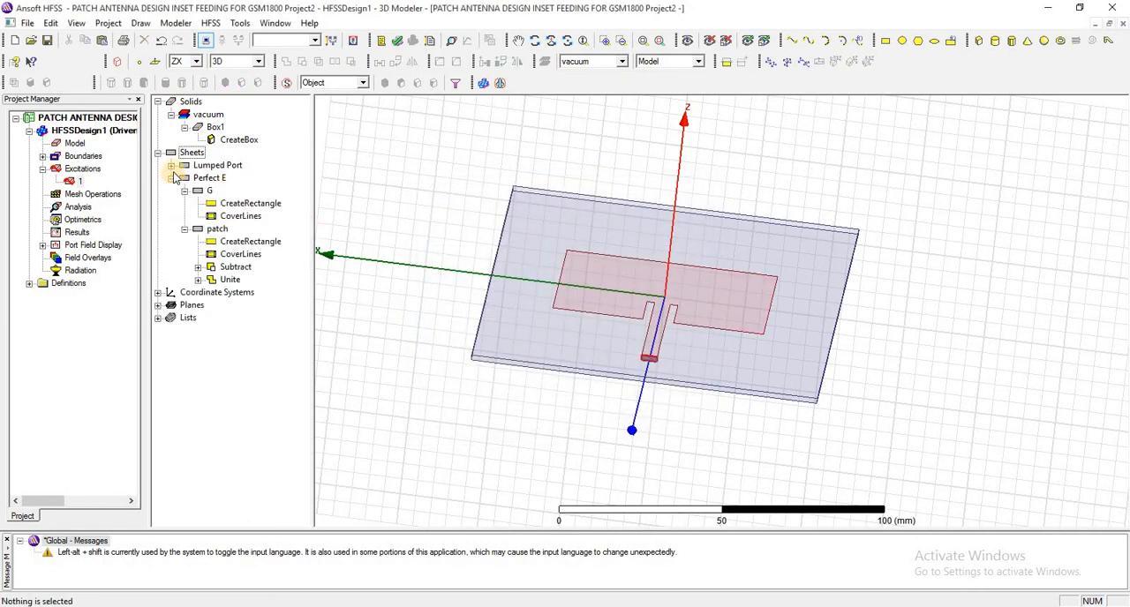
pyautogui.click(172, 165)
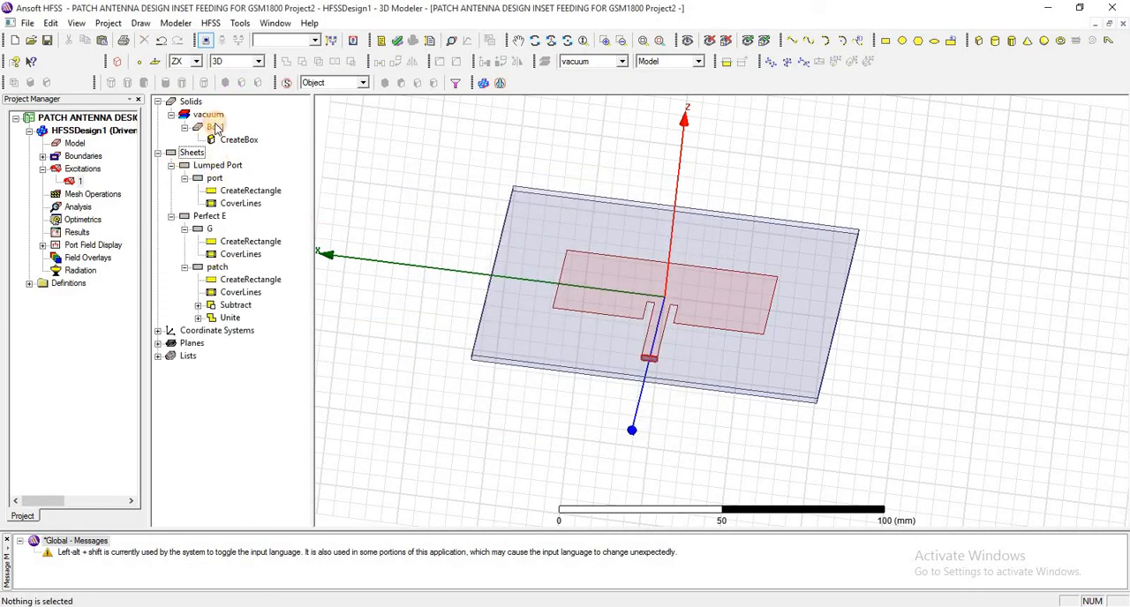
# - Assign the substrate Box1 a new material with relative permittivity 2.2 and dielectric loss tangent 0.0009
pyautogui.click(213, 128)
pyautogui.rightClick(217, 129)
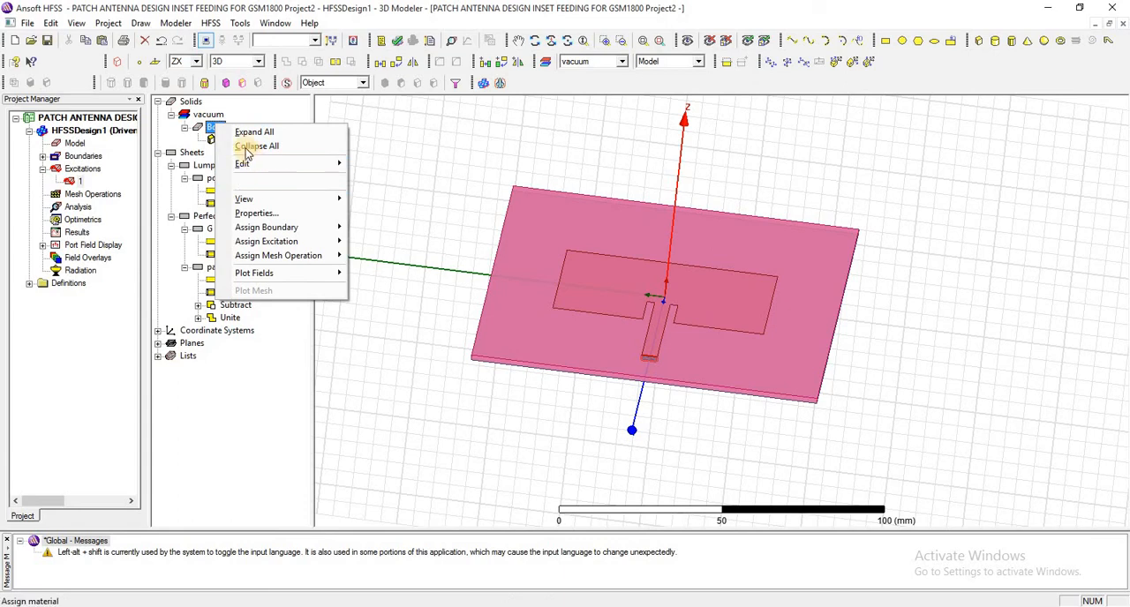
pyautogui.click(248, 155)
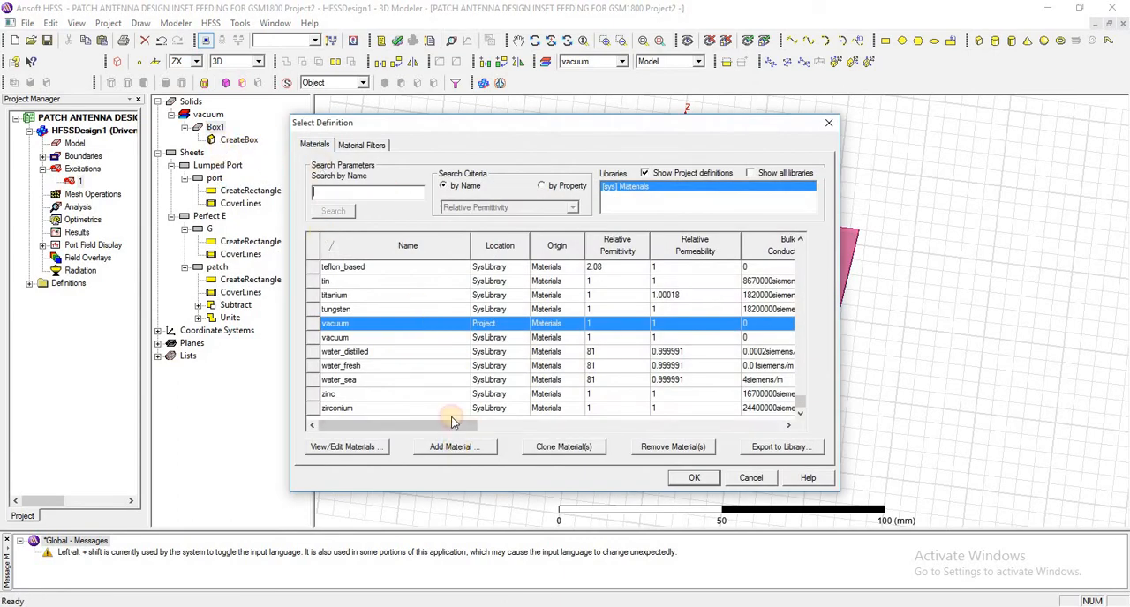
pyautogui.click(450, 447)
pyautogui.click(470, 236)
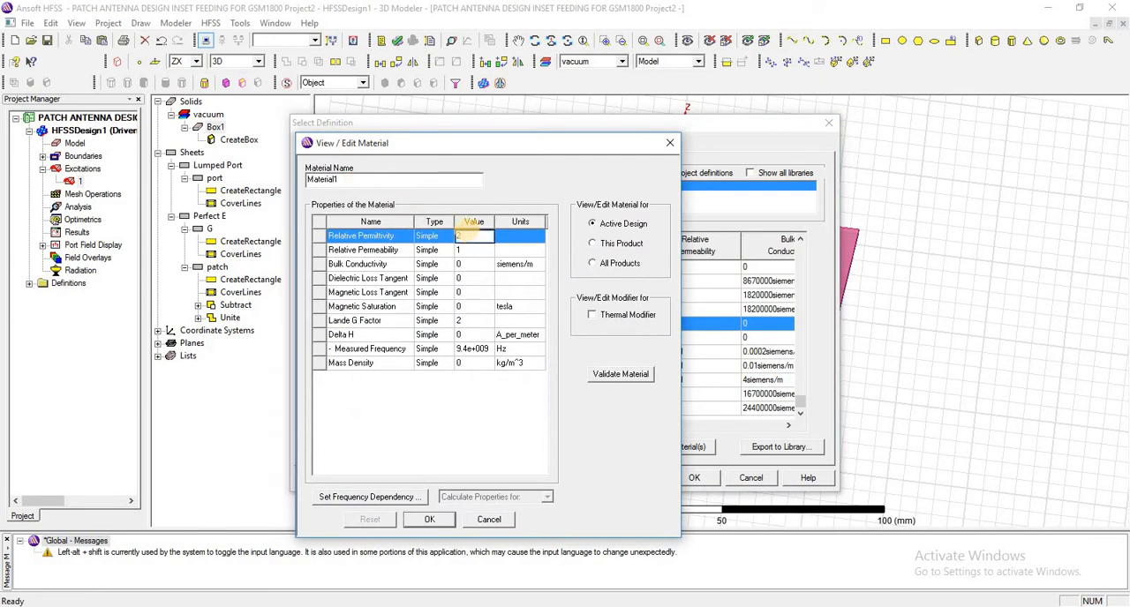
pyautogui.write('2.2')
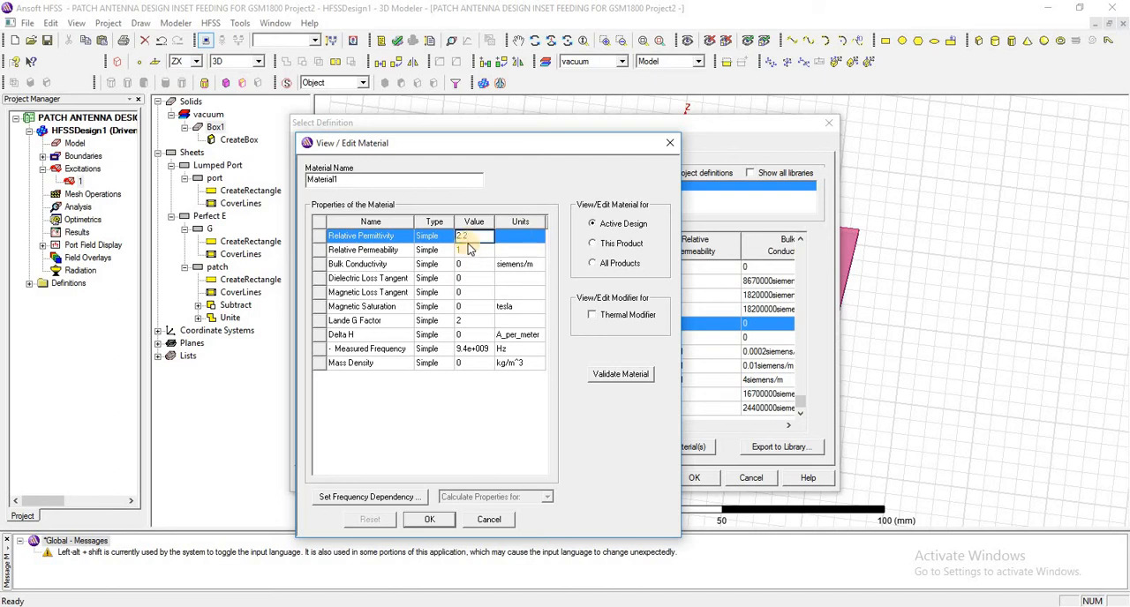
pyautogui.click(470, 280)
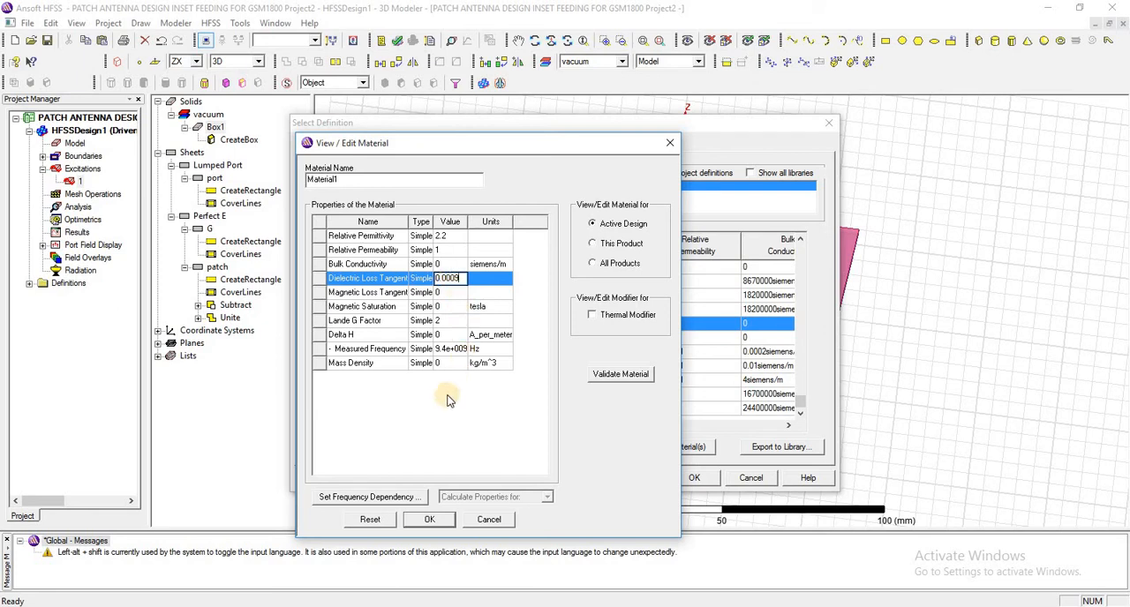
pyautogui.press('Return')
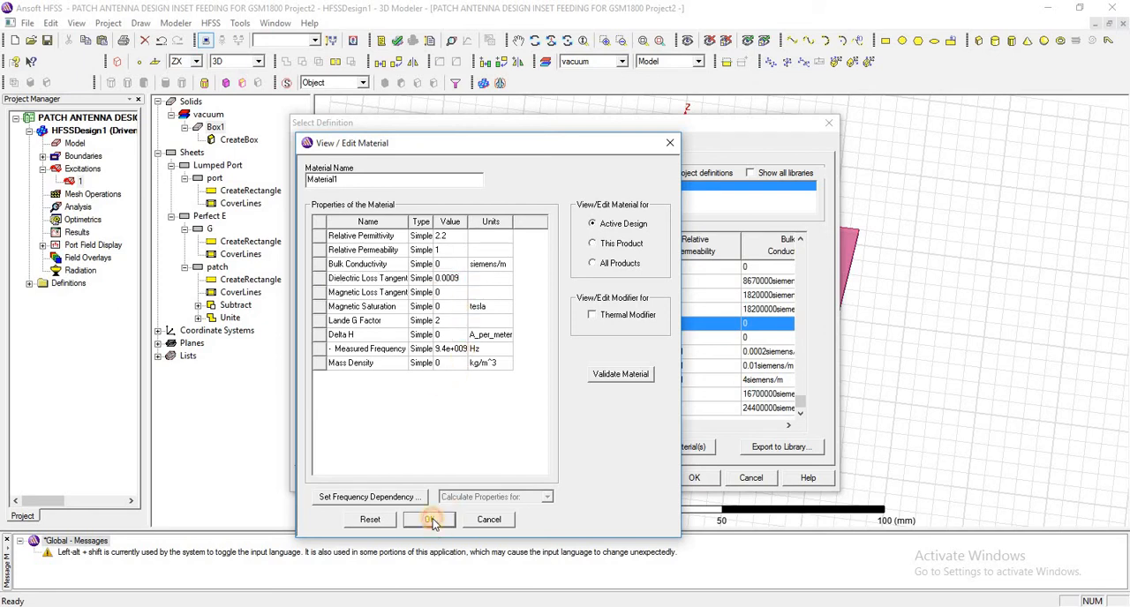
pyautogui.click(430, 519)
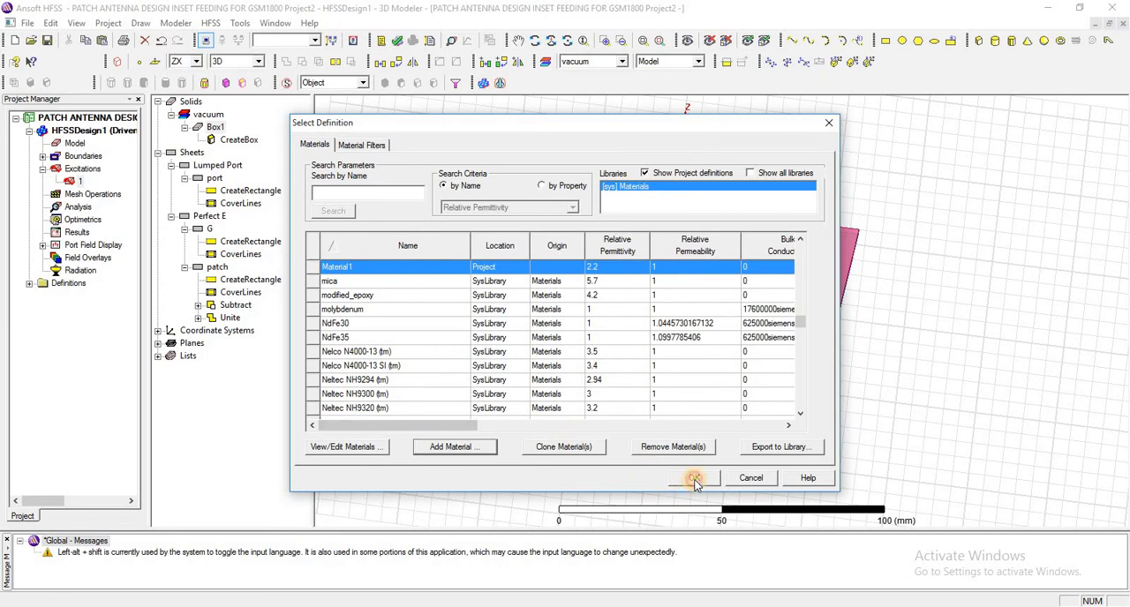
pyautogui.click(695, 479)
pyautogui.click(361, 153)
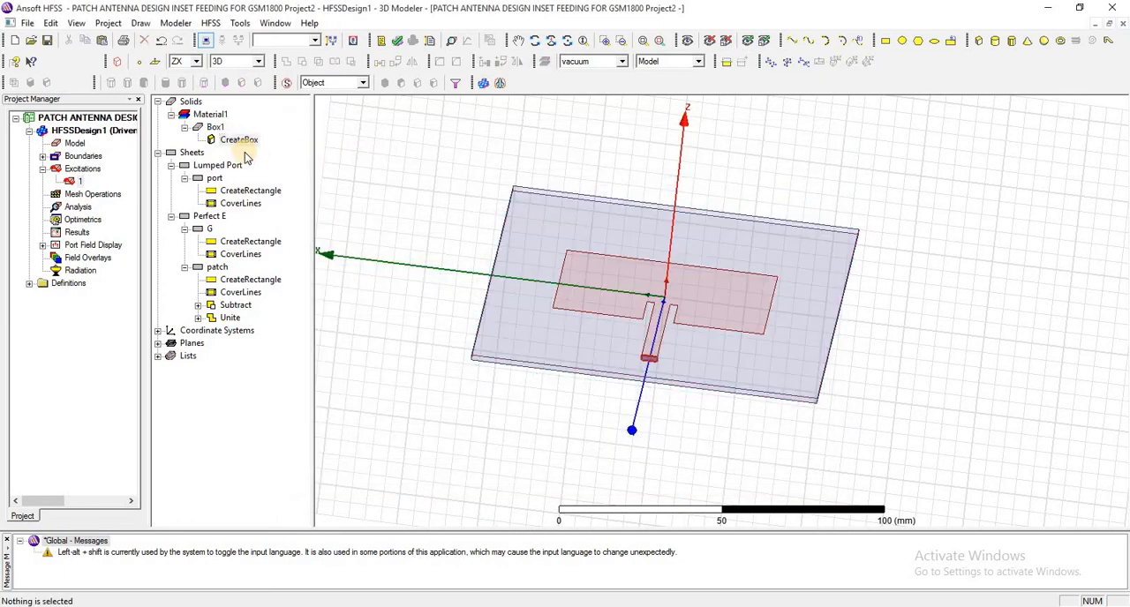
pyautogui.click(239, 140)
pyautogui.click(44, 156)
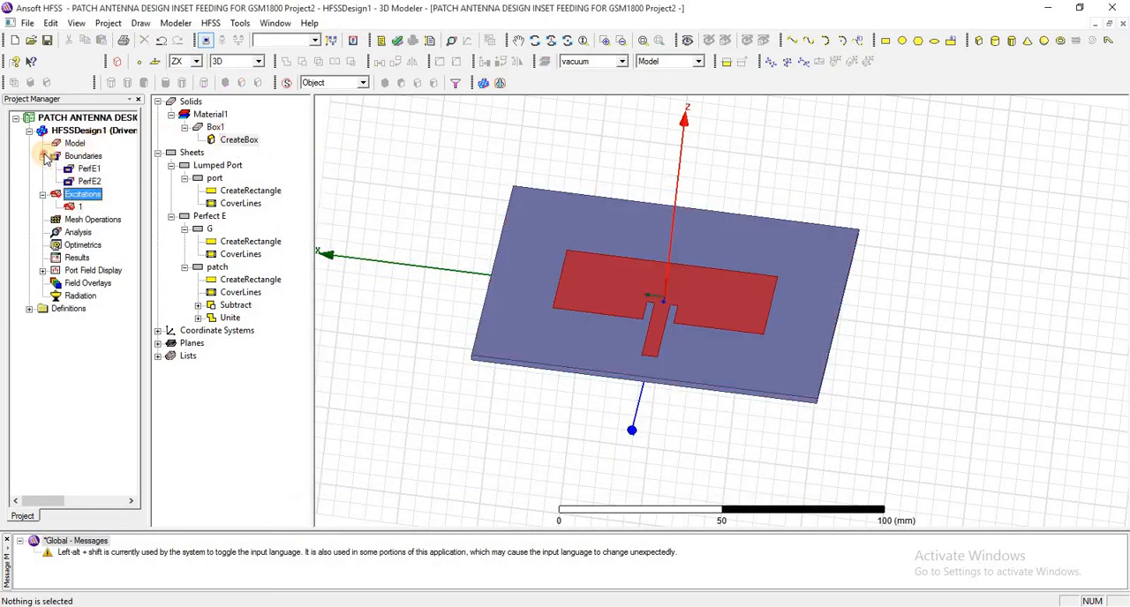
pyautogui.click(44, 156)
pyautogui.click(444, 169)
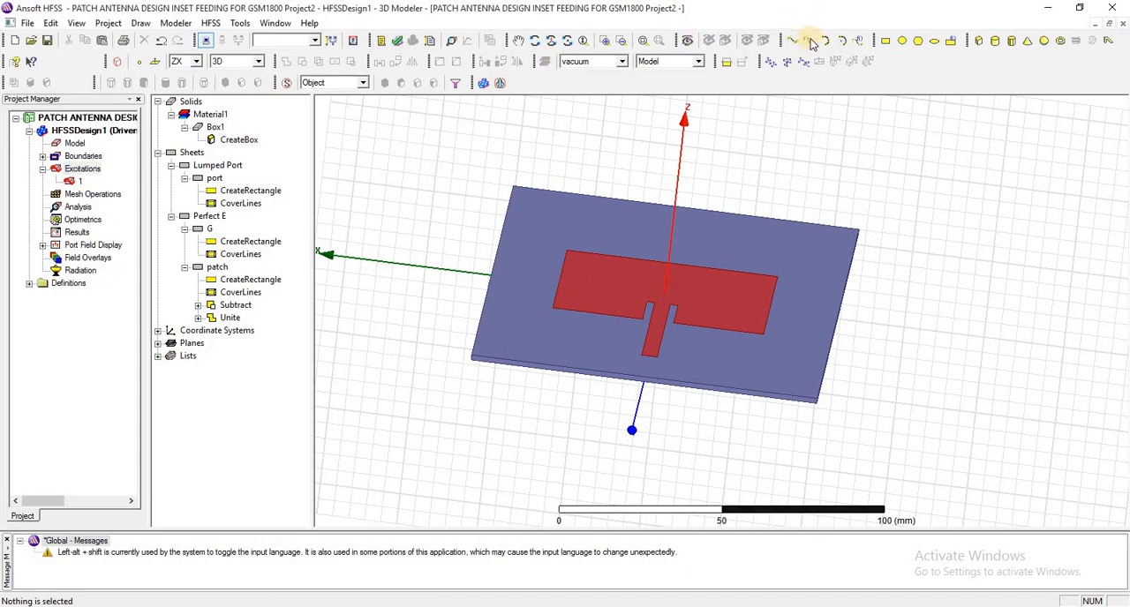
pyautogui.click(978, 40)
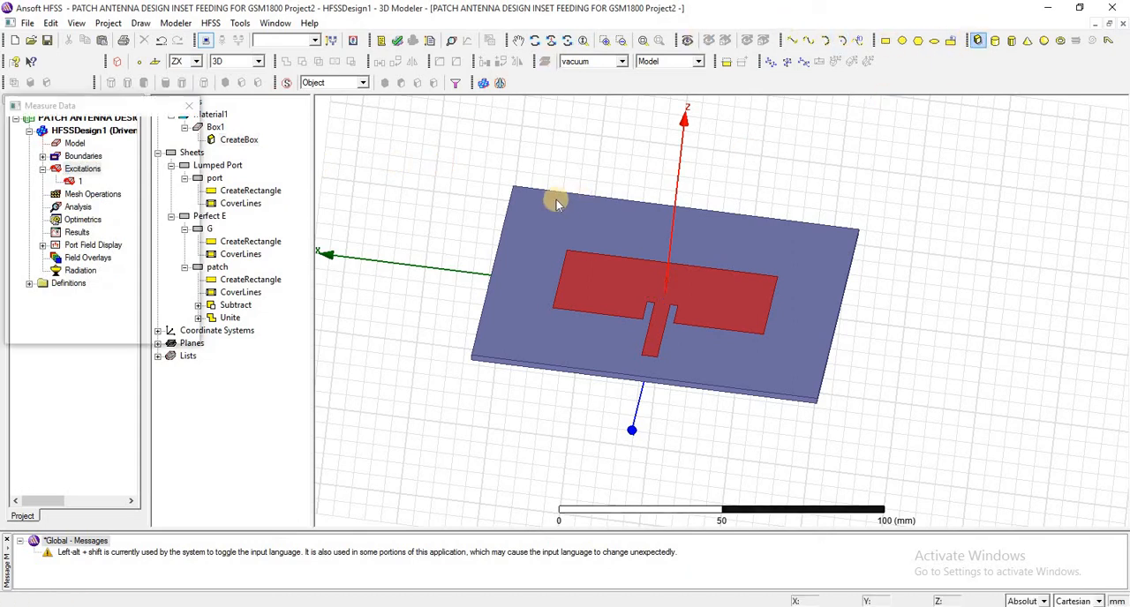
pyautogui.click(483, 168)
pyautogui.click(904, 465)
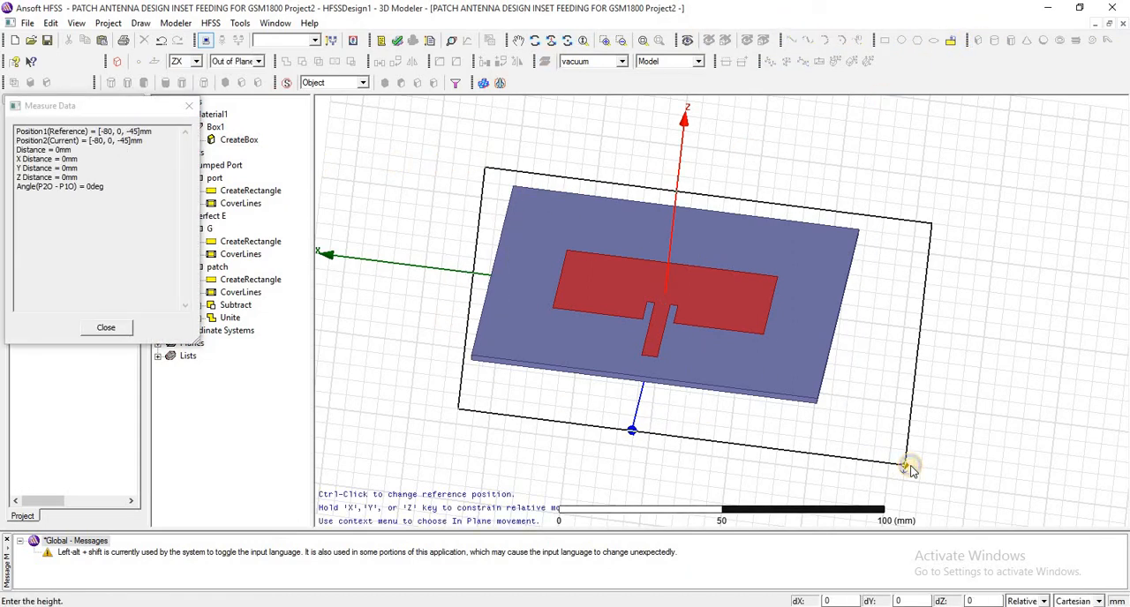
pyautogui.rightClick(903, 325)
pyautogui.click(964, 326)
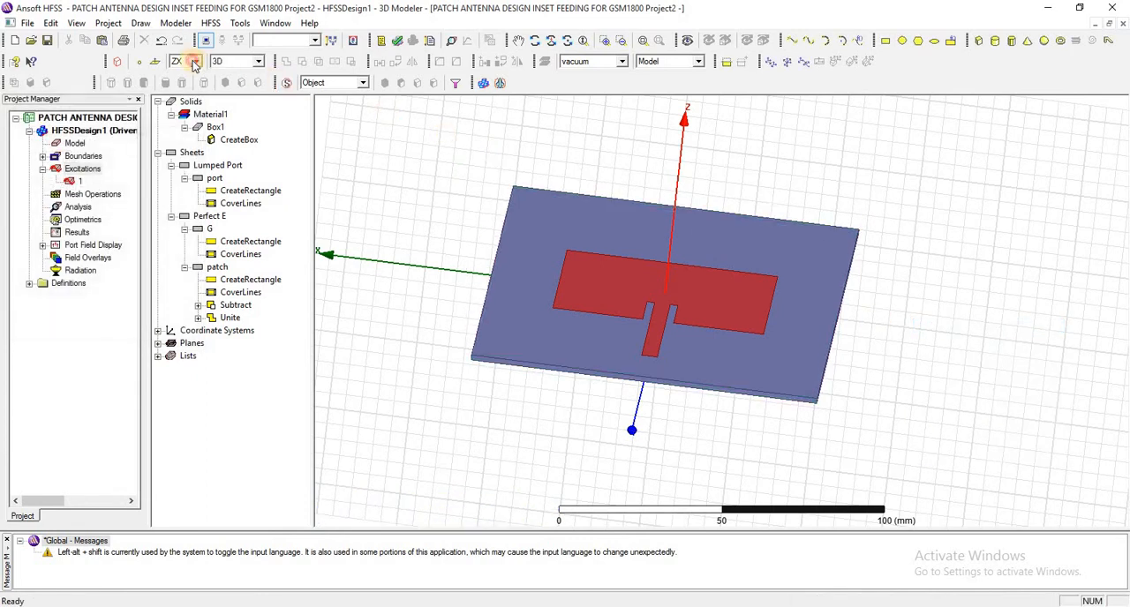
# - Set the drawing plane to XY and draw a box around the antenna, about 165 by 250 mm and 20 mm high
pyautogui.click(195, 61)
pyautogui.click(180, 76)
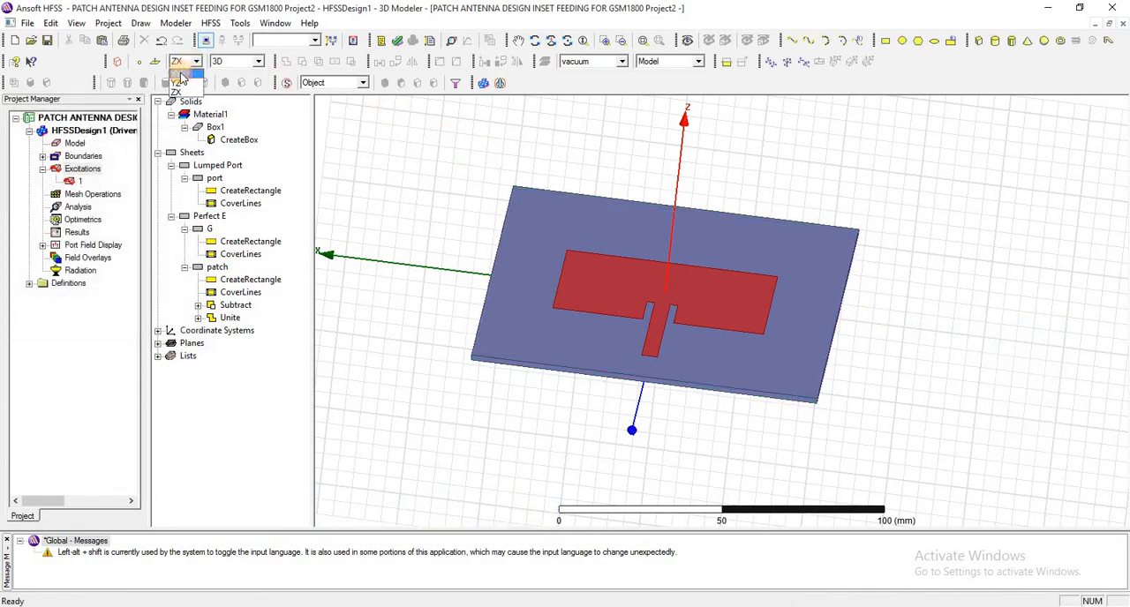
pyautogui.click(977, 40)
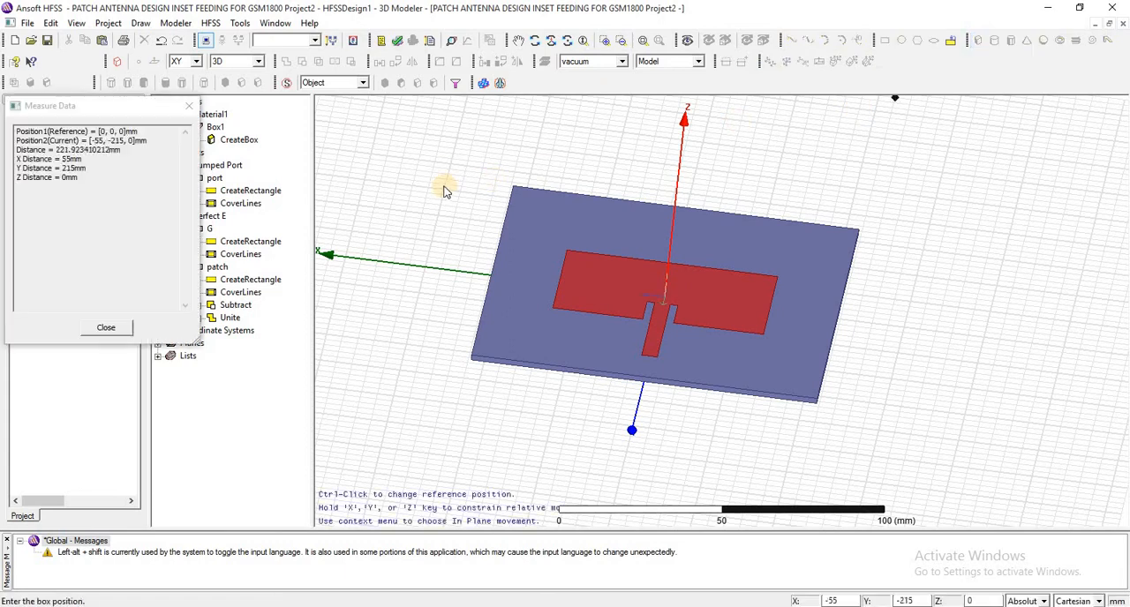
pyautogui.click(447, 172)
pyautogui.click(913, 493)
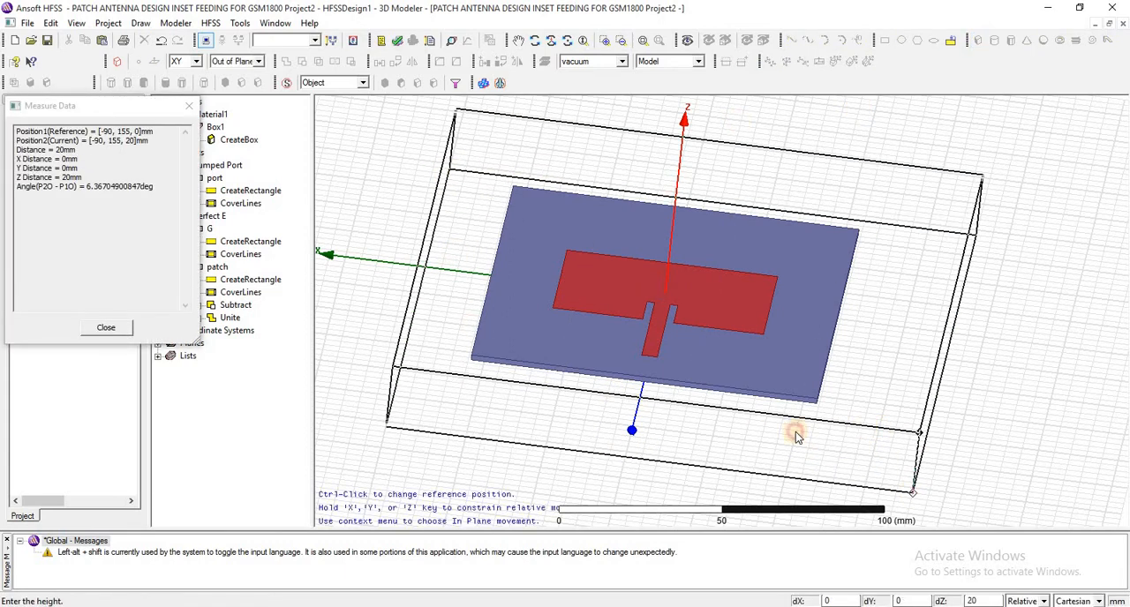
pyautogui.click(797, 432)
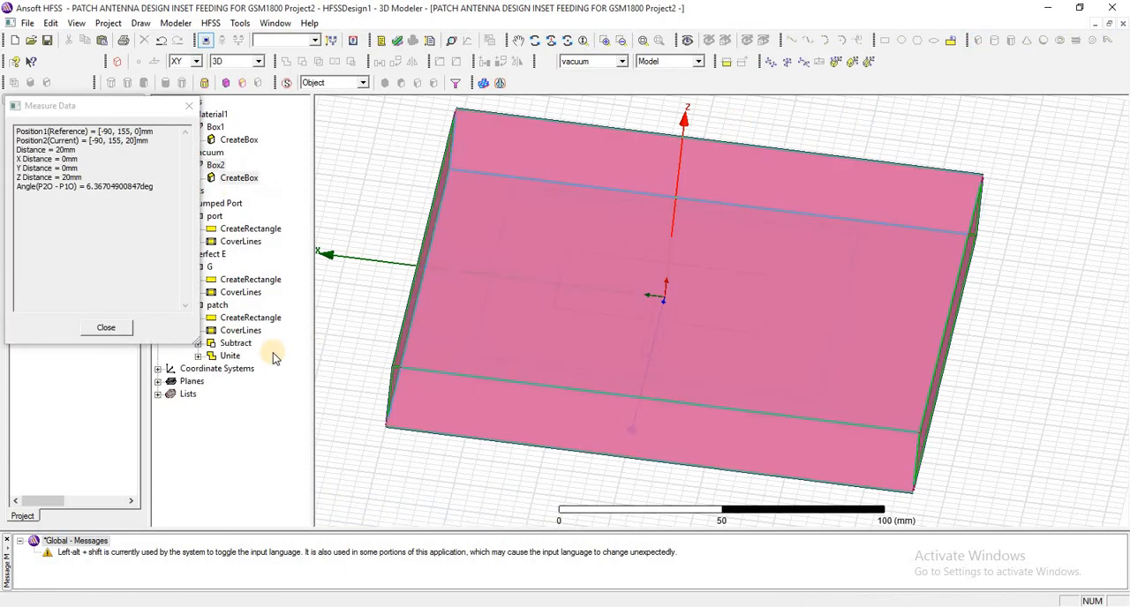
# - Parameterize the enclosing box with position -LX/2, -LY/2, -H/2 and sizes LX, LY, H, defining LX and LY as 400 mm and H as 100 mm
pyautogui.doubleClick(238, 178)
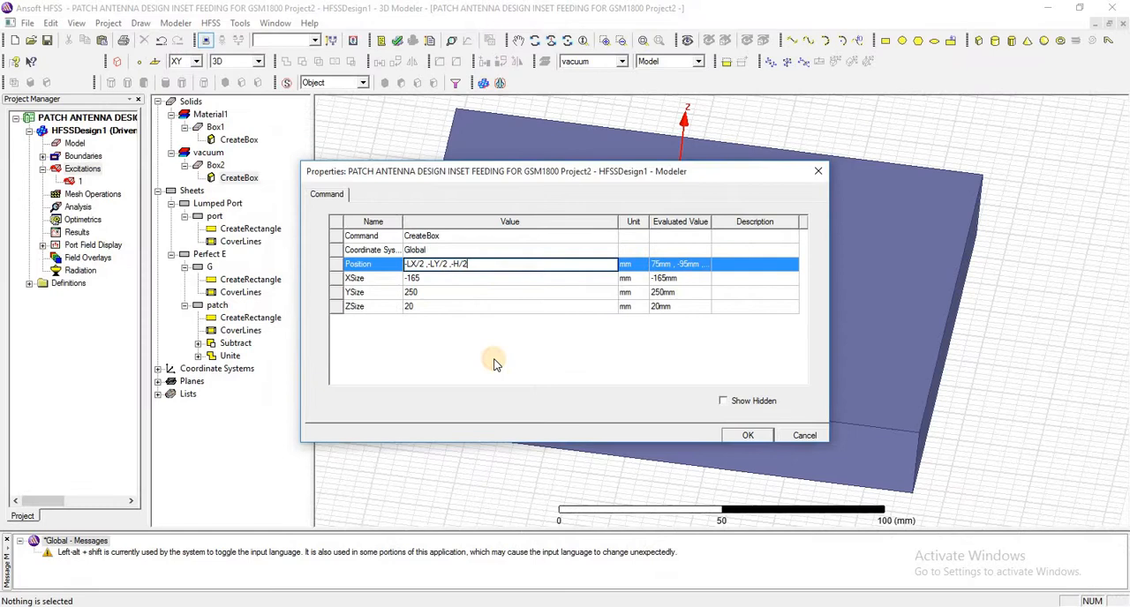
pyautogui.press('Return')
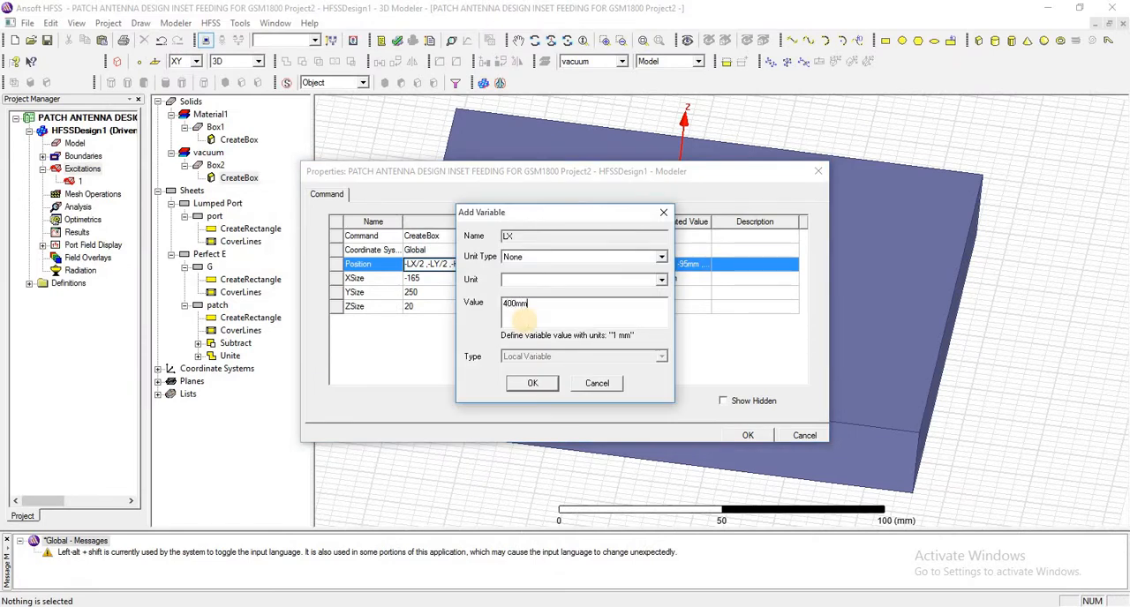
pyautogui.click(540, 383)
pyautogui.click(530, 384)
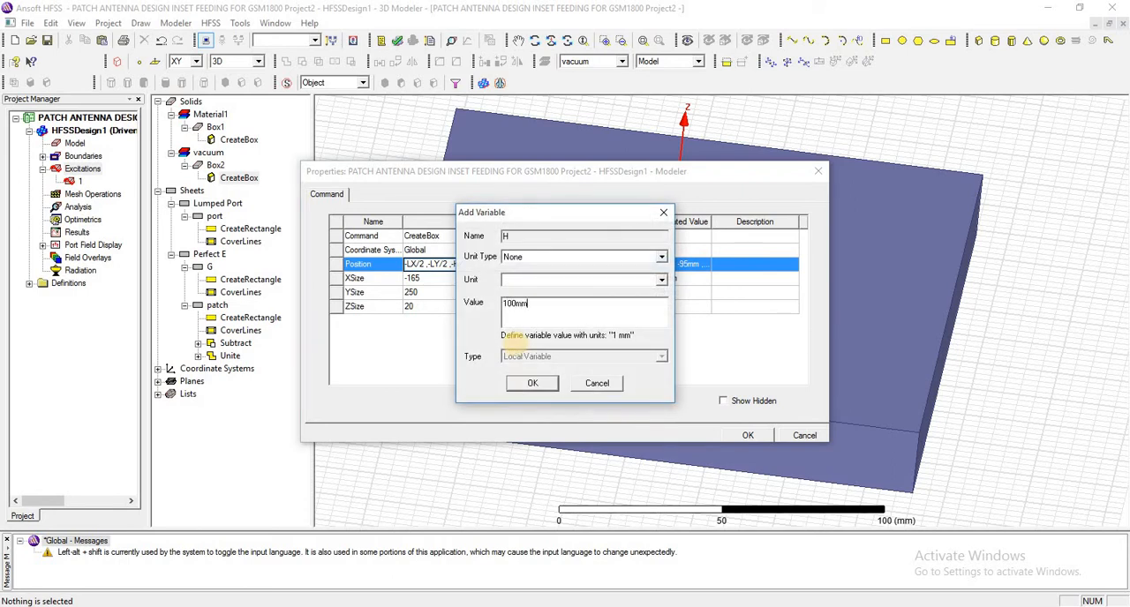
pyautogui.click(533, 385)
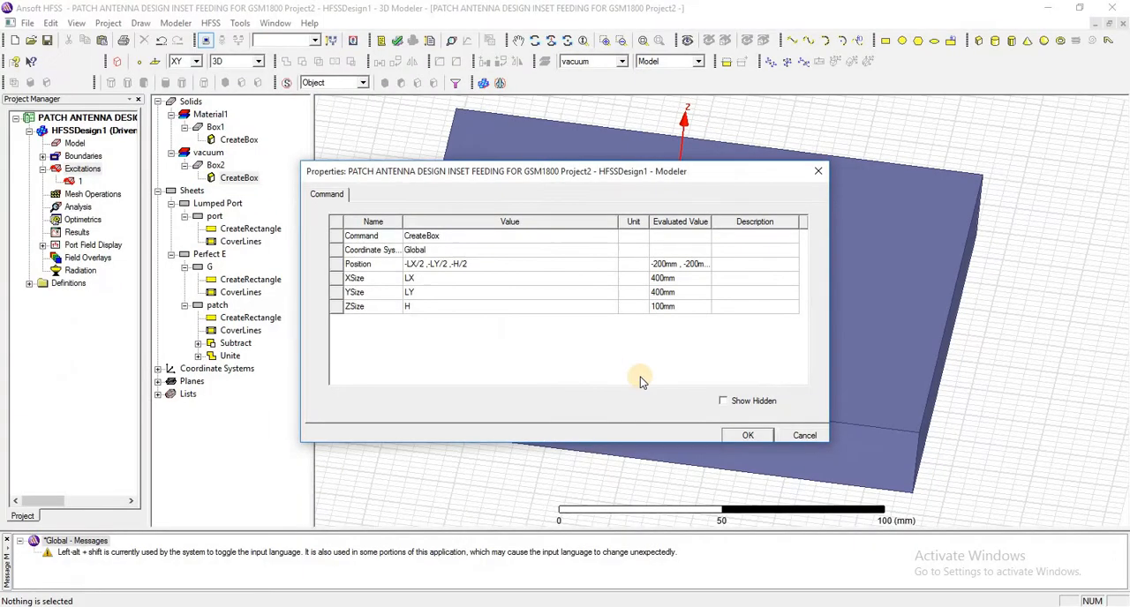
pyautogui.click(748, 435)
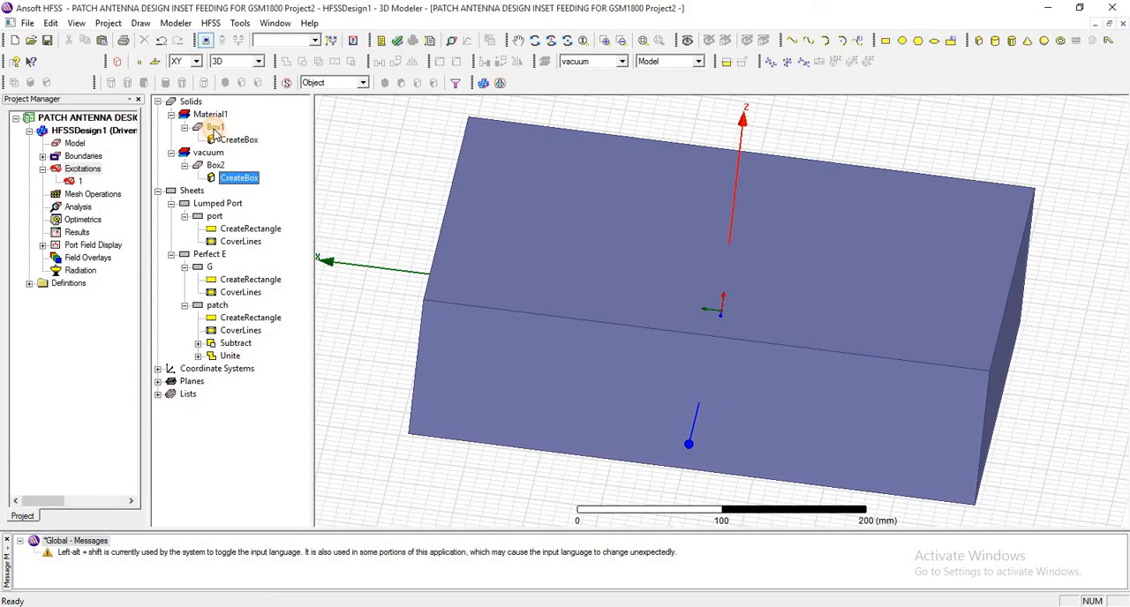
# - Highlight the substrate Box1 and check its placement inside the enclosing vacuum box from a nearly top-down view
pyautogui.click(214, 129)
pyautogui.click(534, 41)
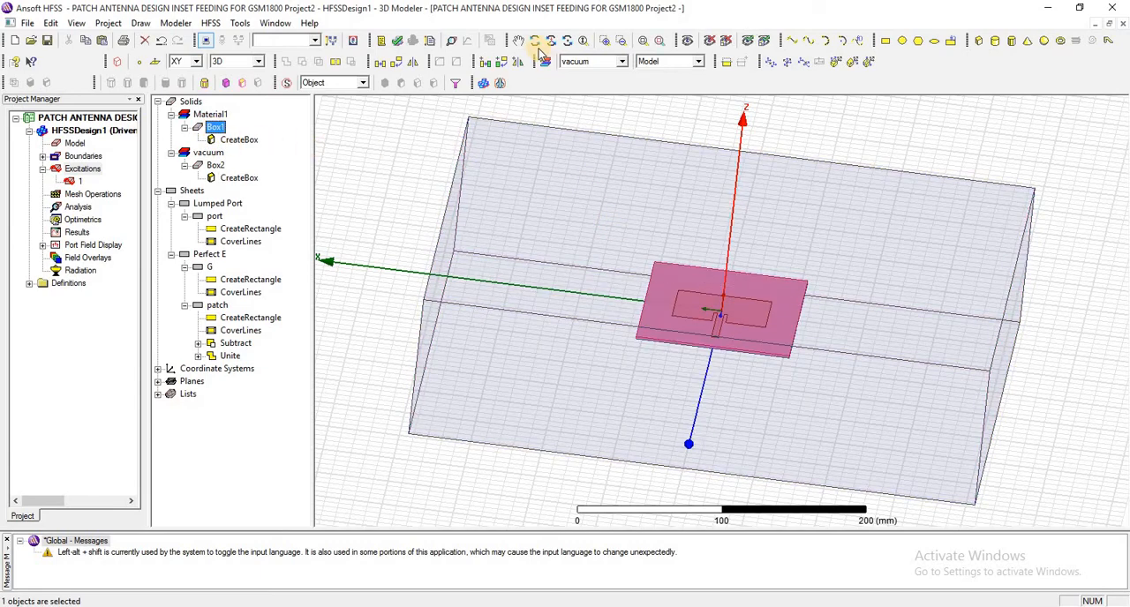
pyautogui.moveTo(630, 237); pyautogui.dragTo(638, 197)
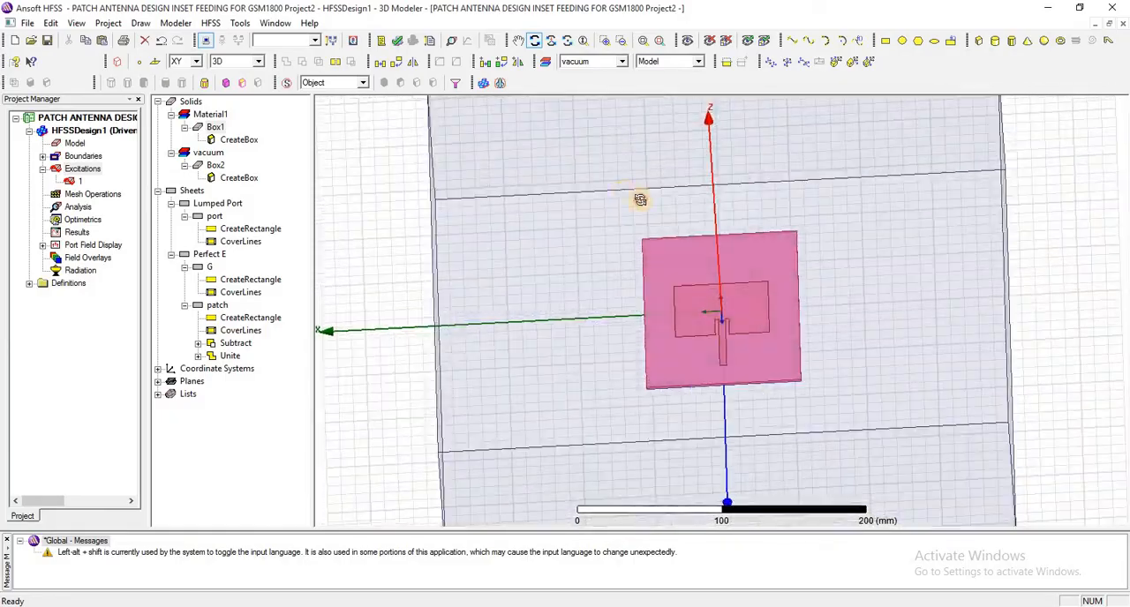
pyautogui.rightClick(628, 192)
pyautogui.click(653, 202)
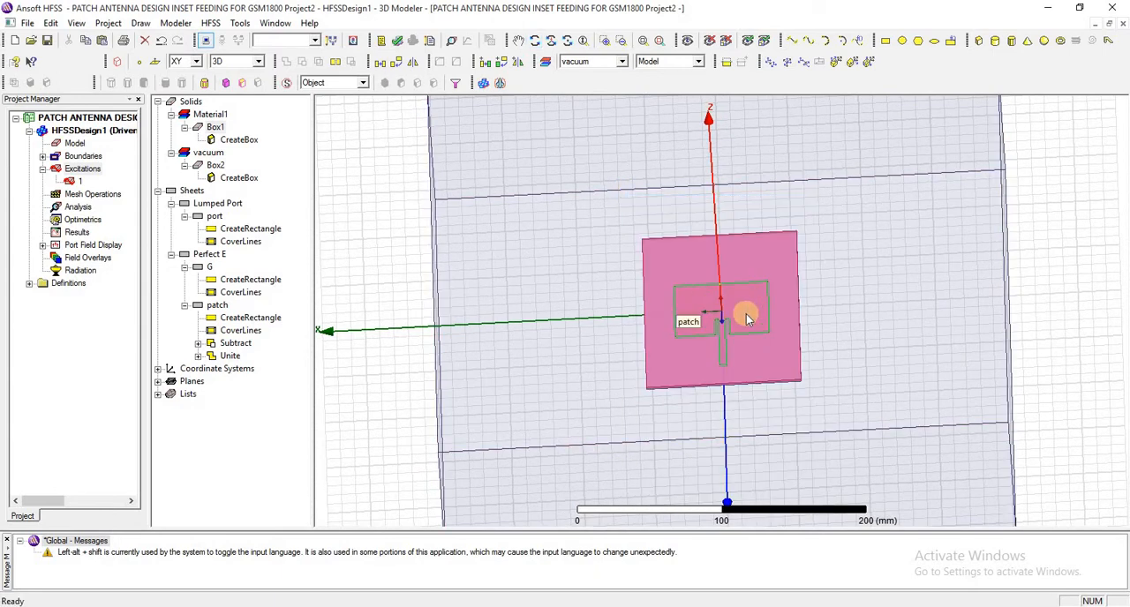
pyautogui.click(351, 180)
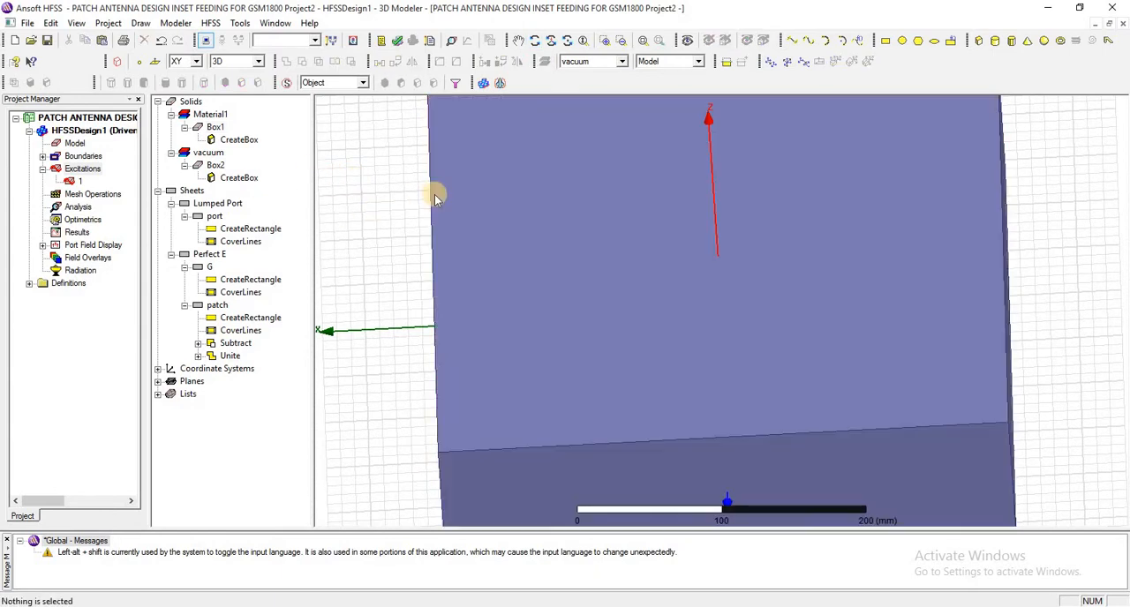
# - Run the design validation check and inspect the analysis setup list
pyautogui.click(77, 207)
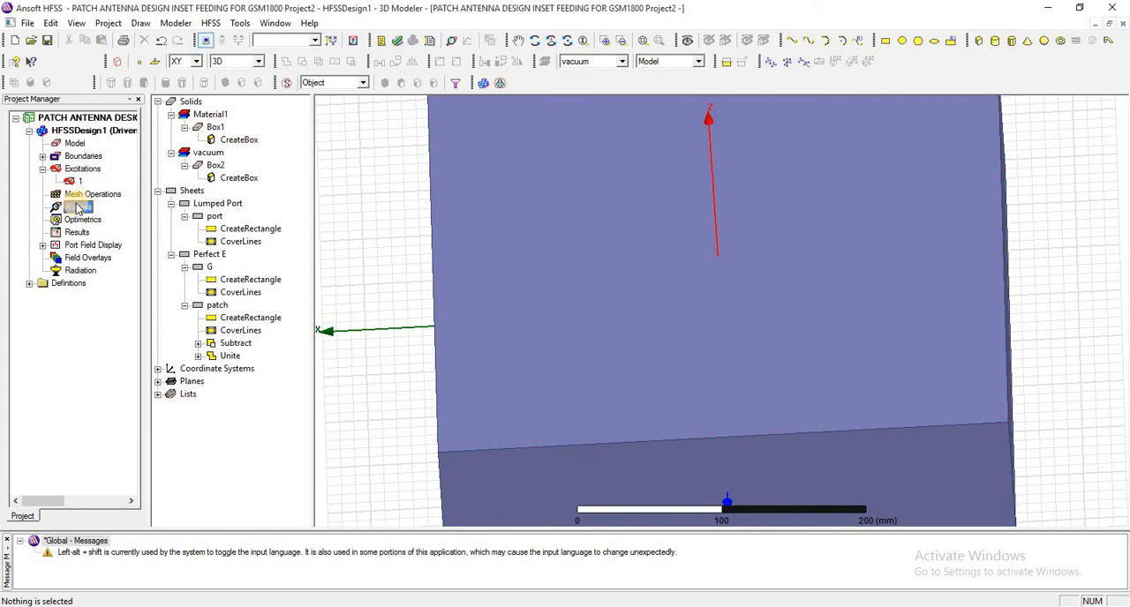
pyautogui.click(397, 42)
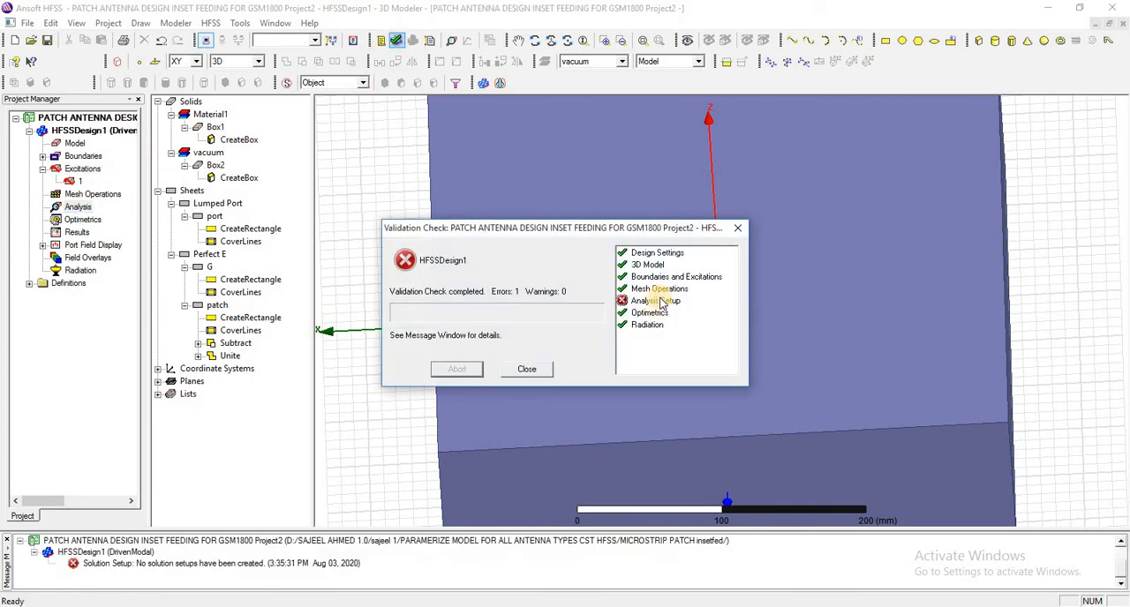
pyautogui.click(662, 302)
pyautogui.click(737, 229)
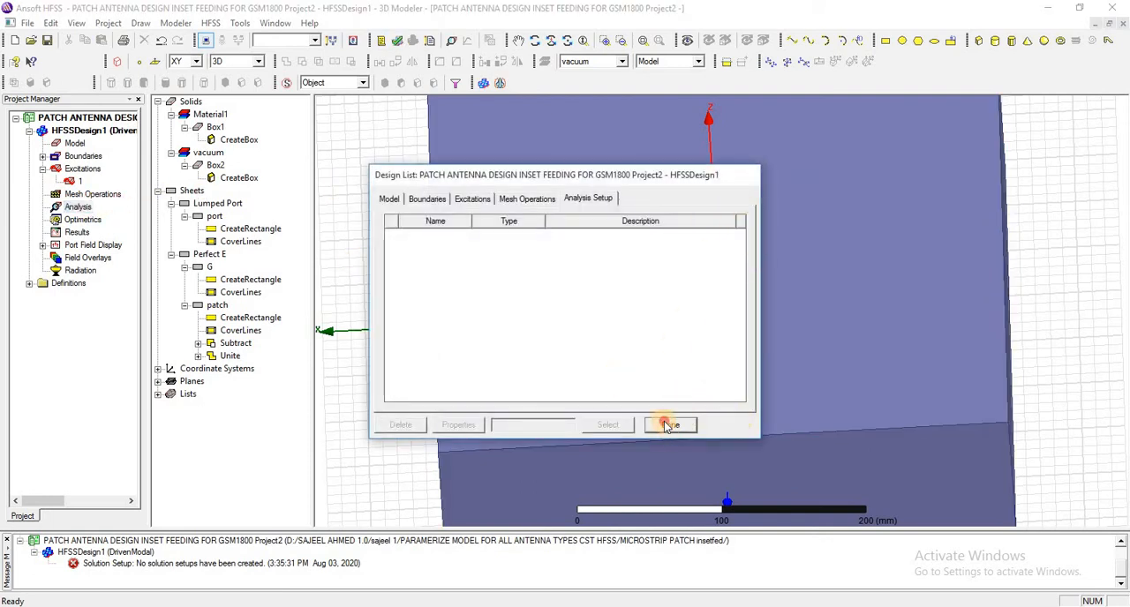
pyautogui.click(669, 425)
# - Add a solution setup at 1.8 GHz with a maximum of 15 passes and a maximum Delta S of 0.02
pyautogui.rightClick(76, 212)
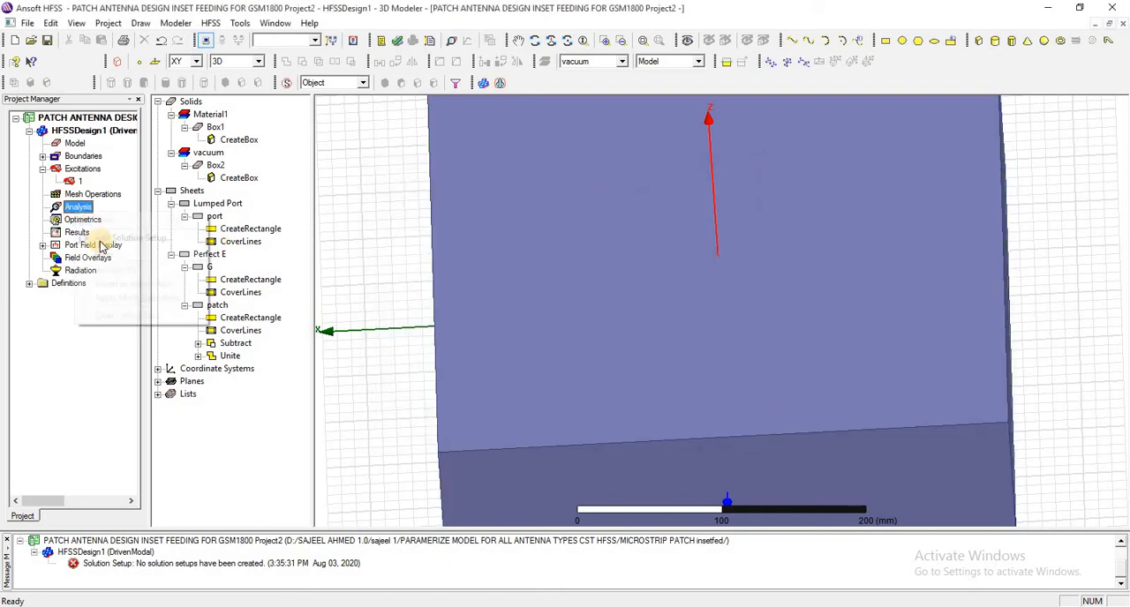
pyautogui.click(126, 240)
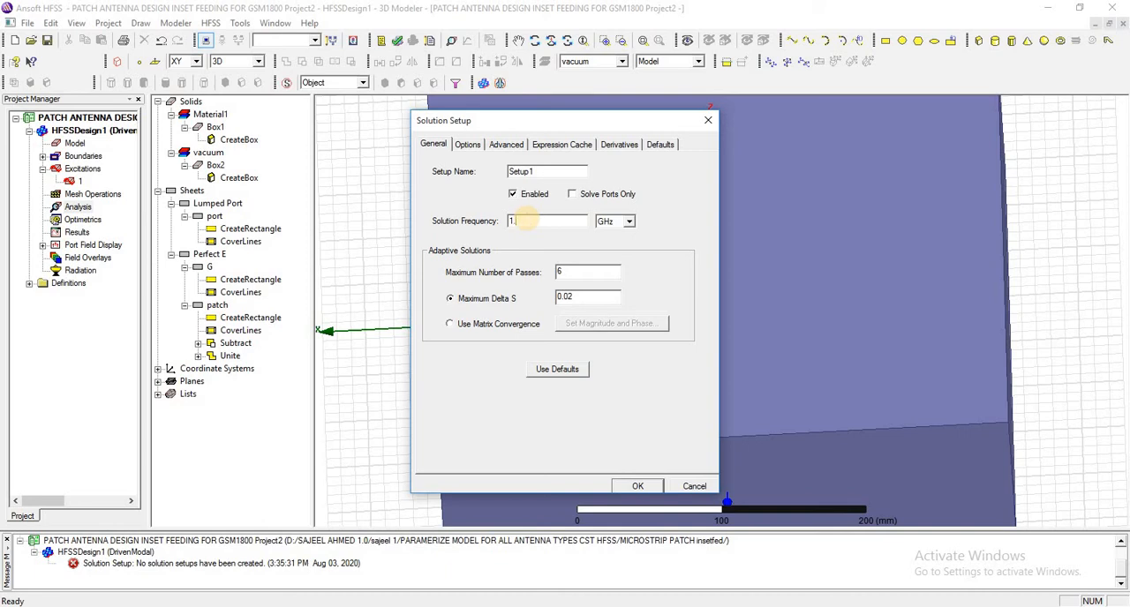
pyautogui.write('8')
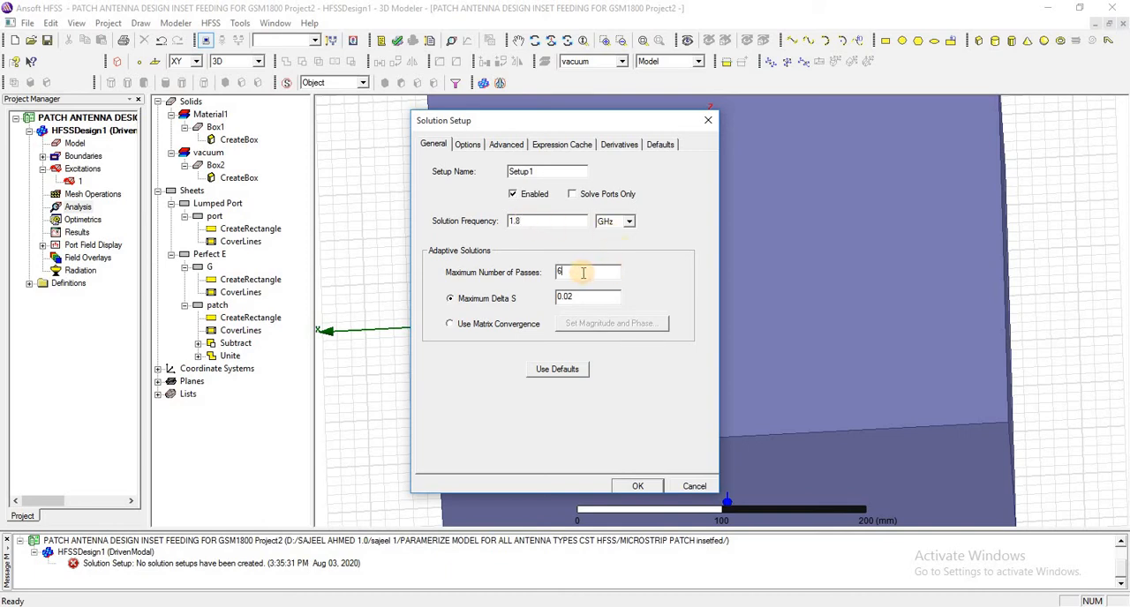
pyautogui.click(634, 486)
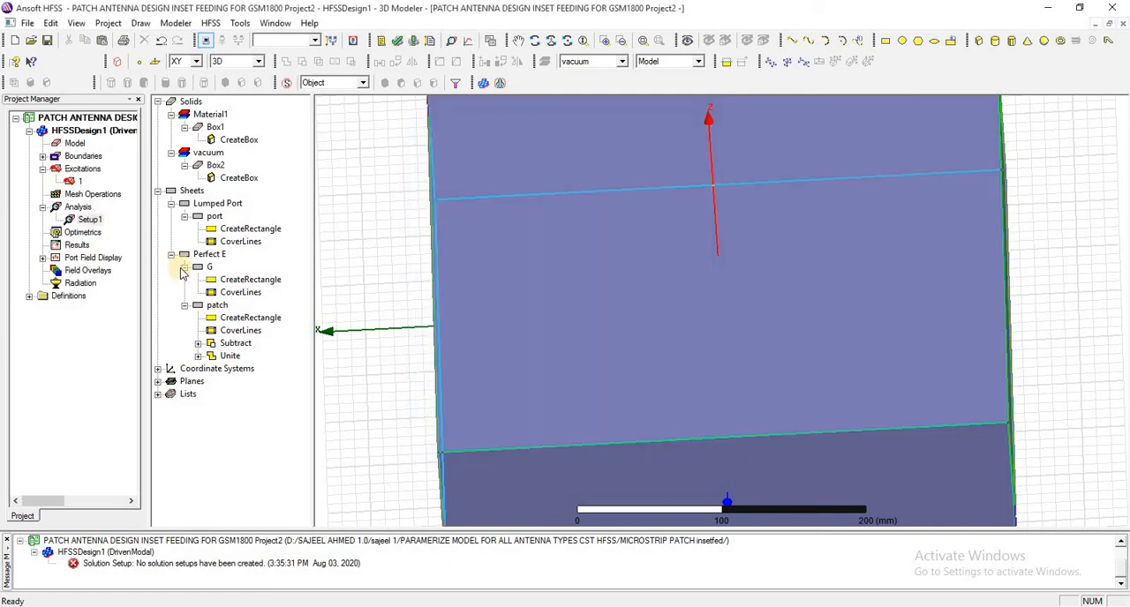
# - Add an interpolating LinearStep frequency sweep to Setup1 from 0.9 to 2.7 GHz in 0.01 GHz steps, and run the design validation check
pyautogui.rightClick(82, 221)
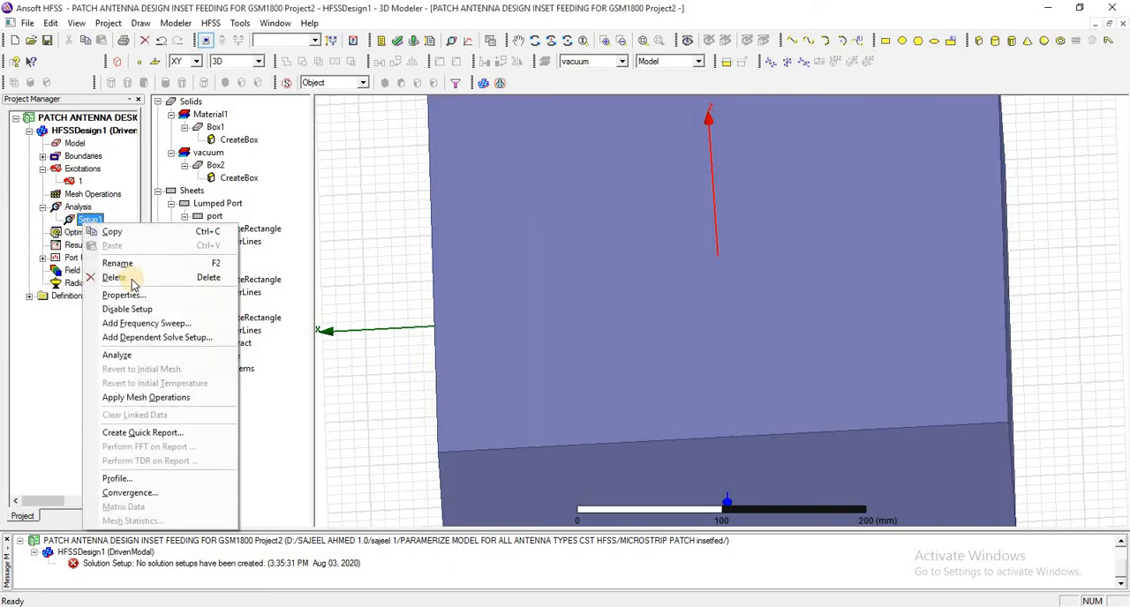
pyautogui.click(159, 324)
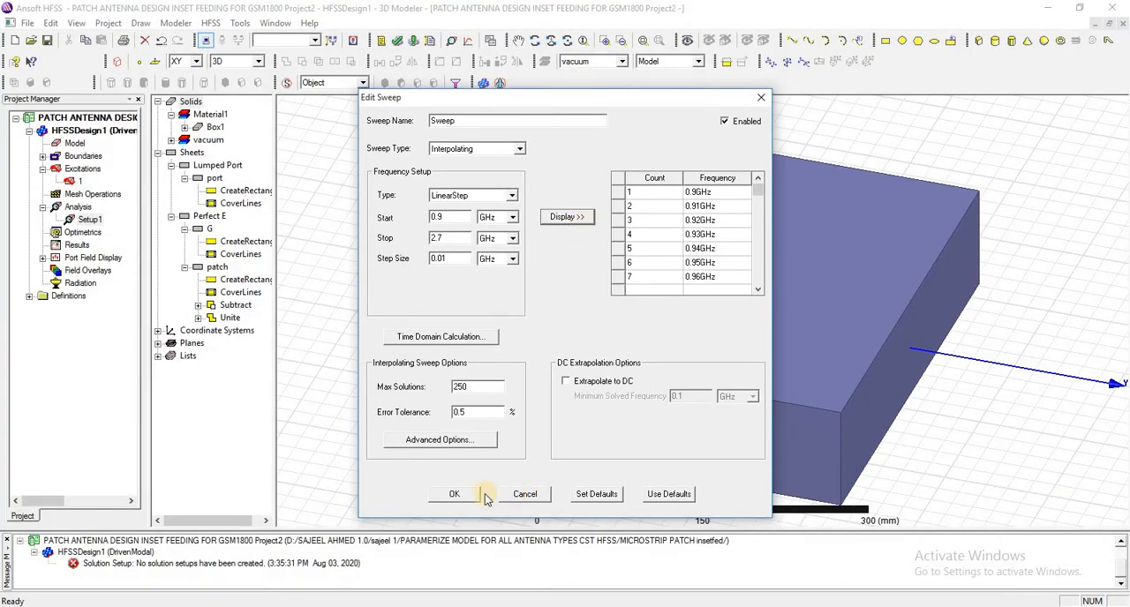
pyautogui.click(458, 494)
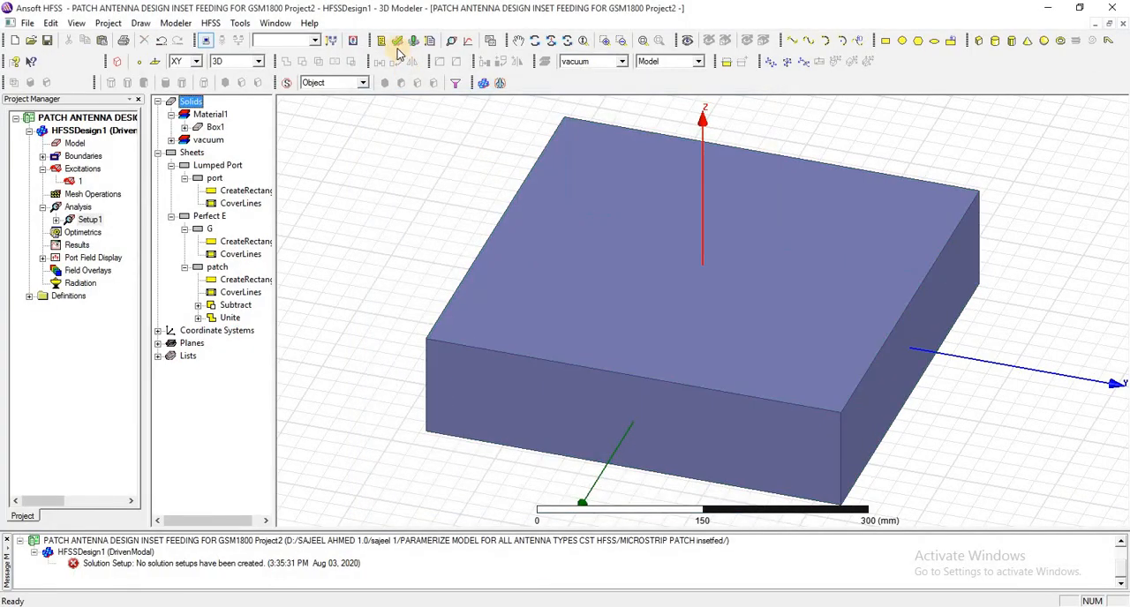
pyautogui.click(397, 42)
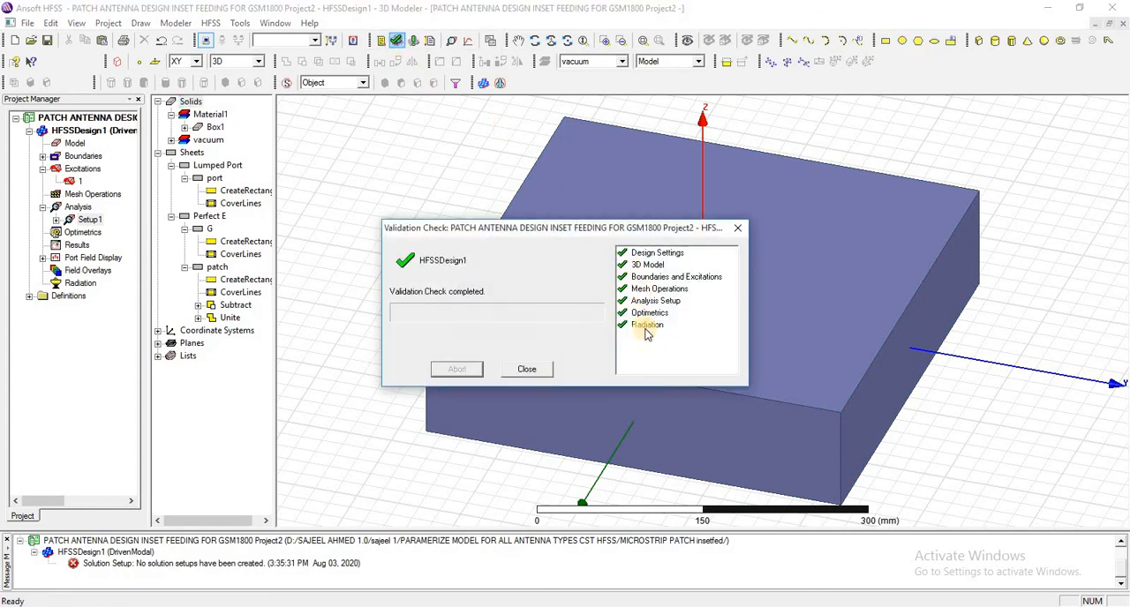
pyautogui.click(740, 231)
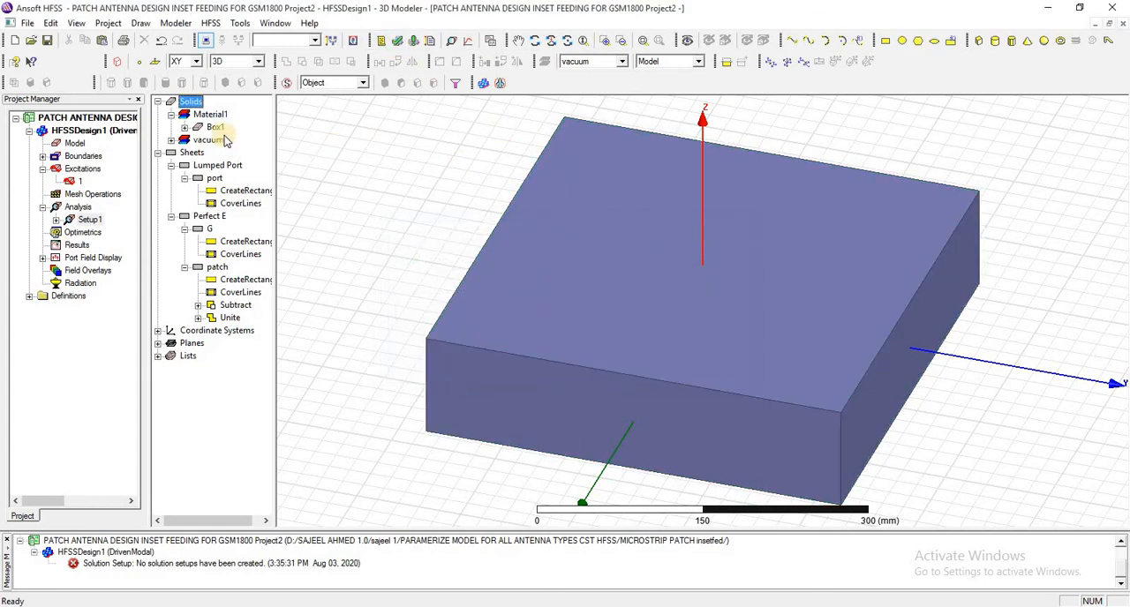
# - Assign a radiation boundary to the enclosing vacuum box Box2
pyautogui.click(215, 127)
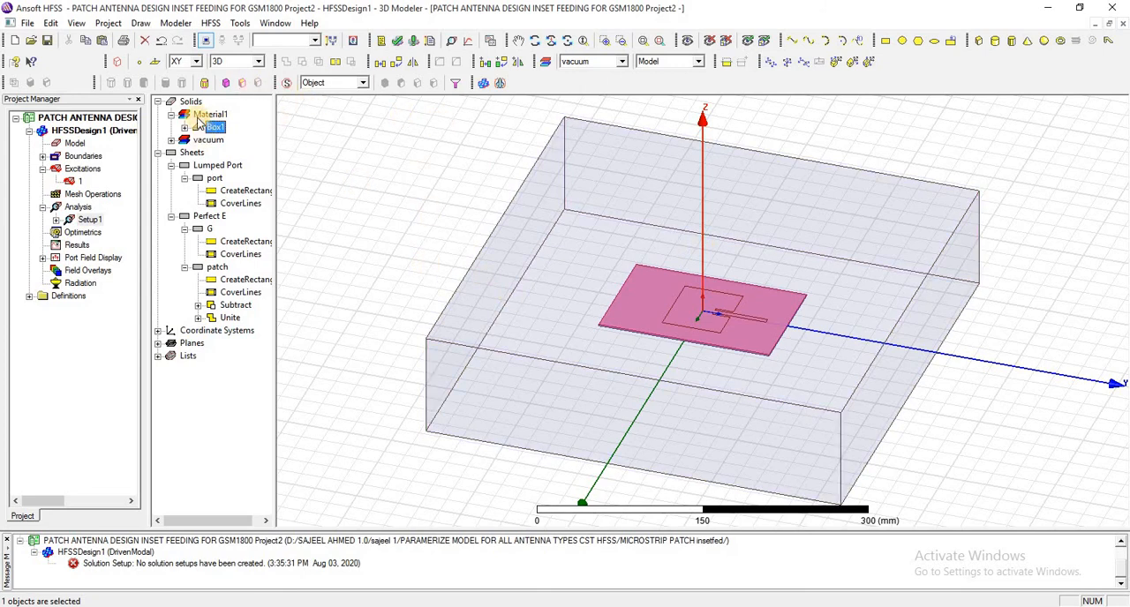
pyautogui.click(173, 140)
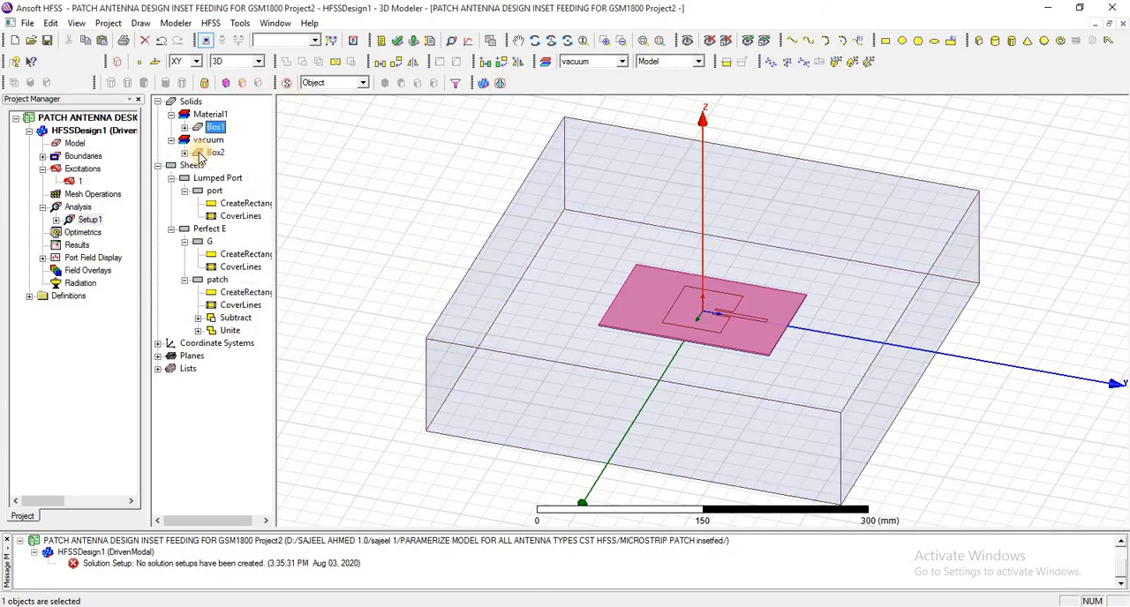
pyautogui.click(201, 154)
pyautogui.click(184, 153)
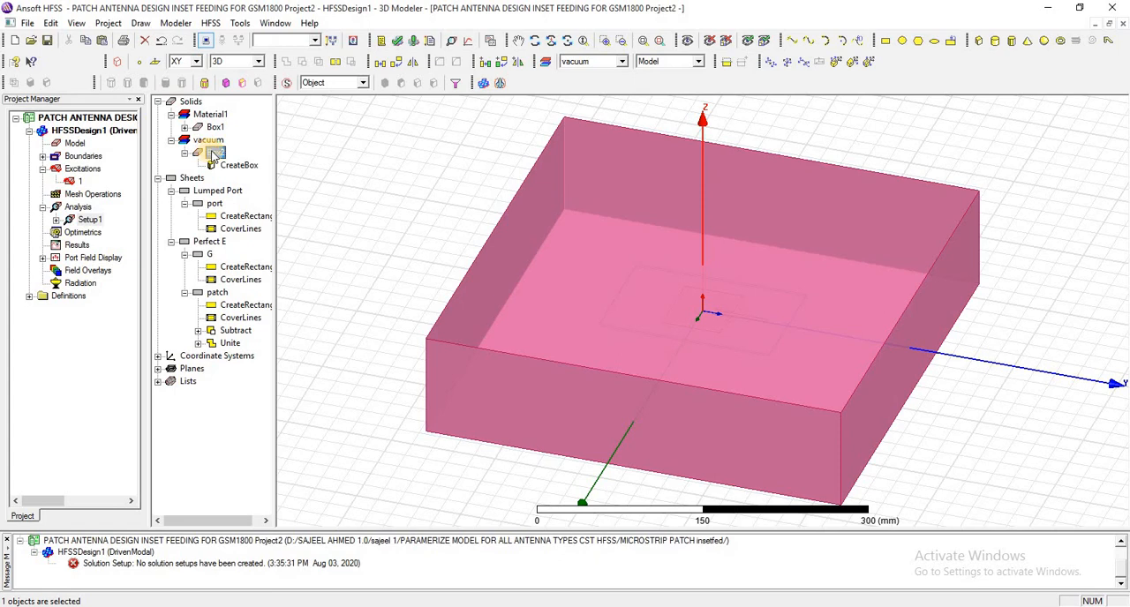
pyautogui.click(43, 155)
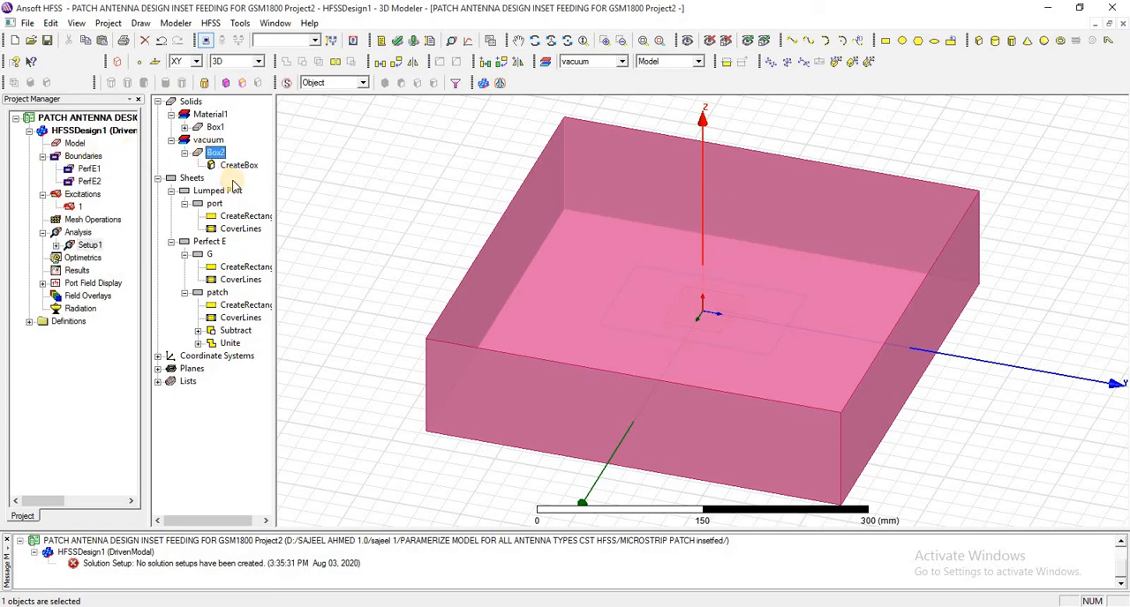
pyautogui.rightClick(209, 154)
pyautogui.moveTo(317, 256)
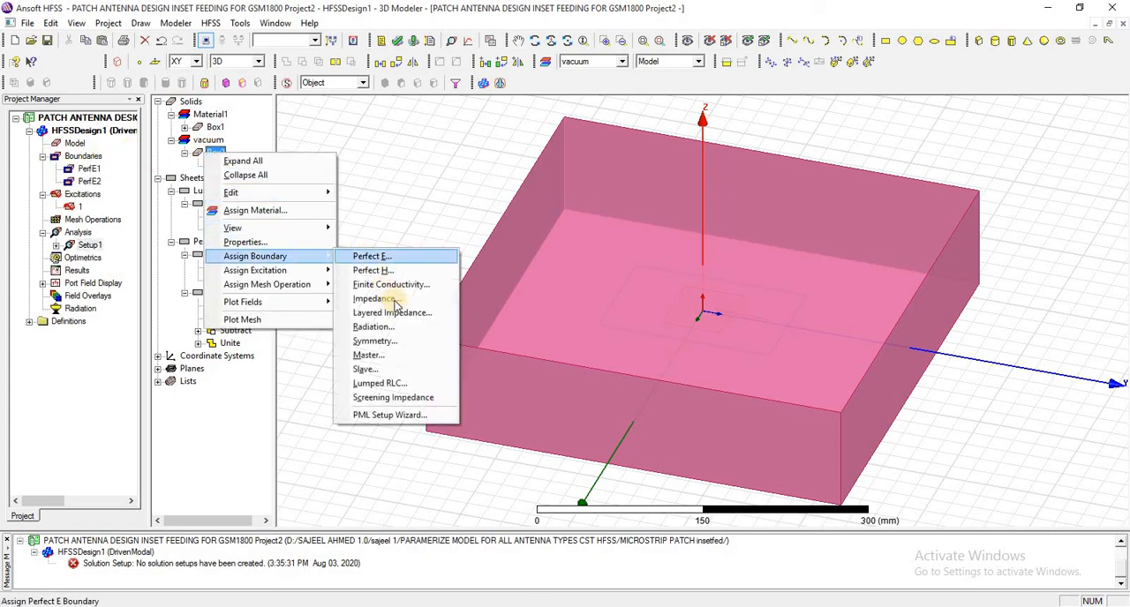
pyautogui.click(388, 327)
pyautogui.click(521, 418)
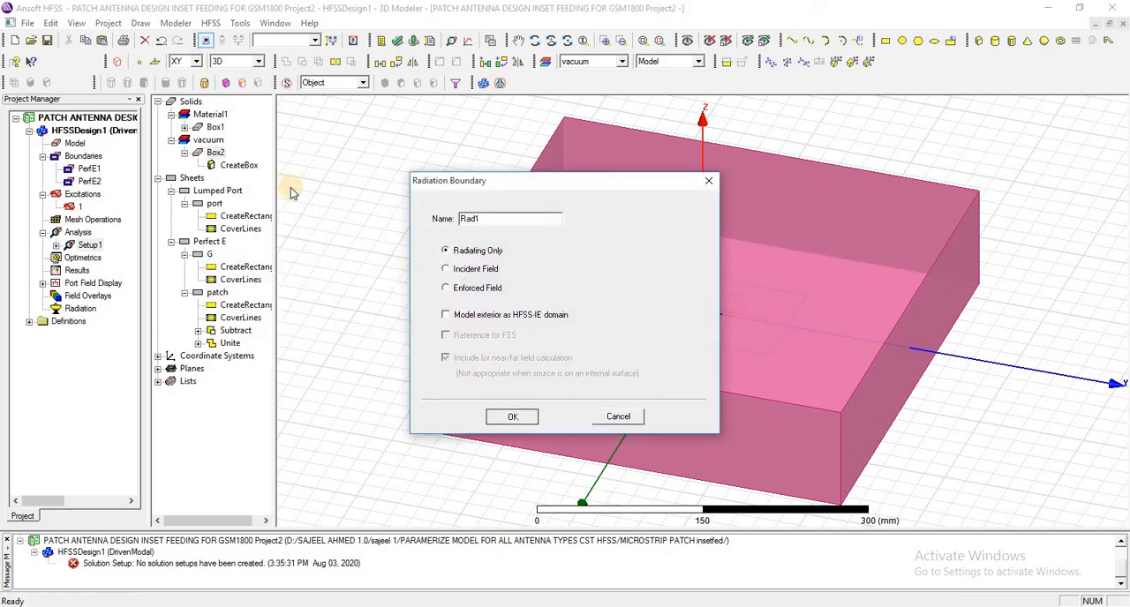
# - Review the PerfE2 and PerfE1 boundaries and port excitation 1 in the model, and rerun the design validation check
pyautogui.click(86, 181)
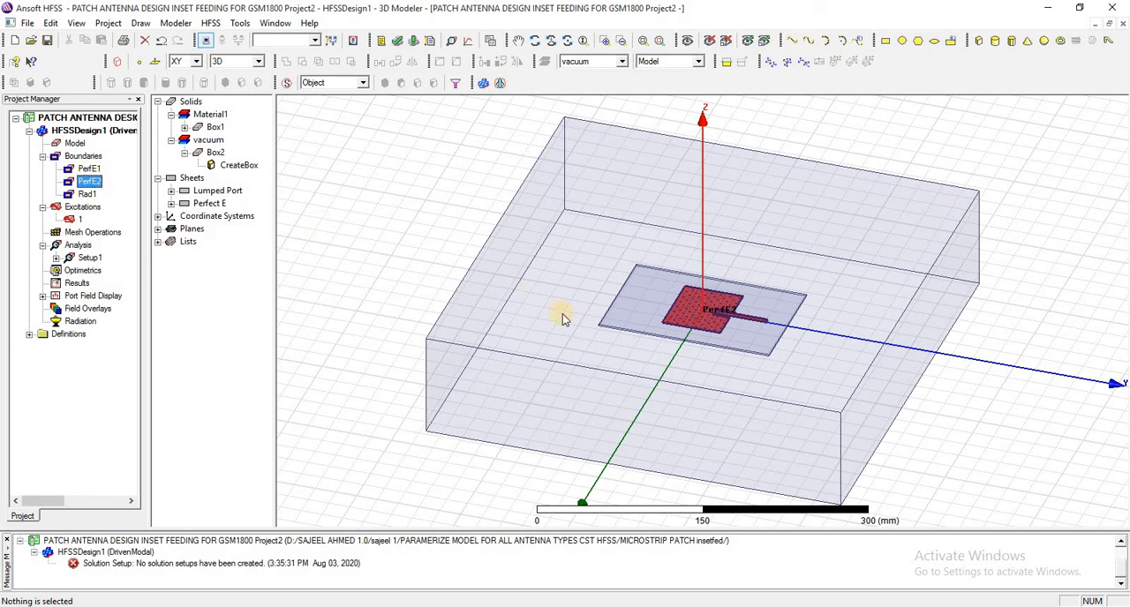
pyautogui.click(89, 168)
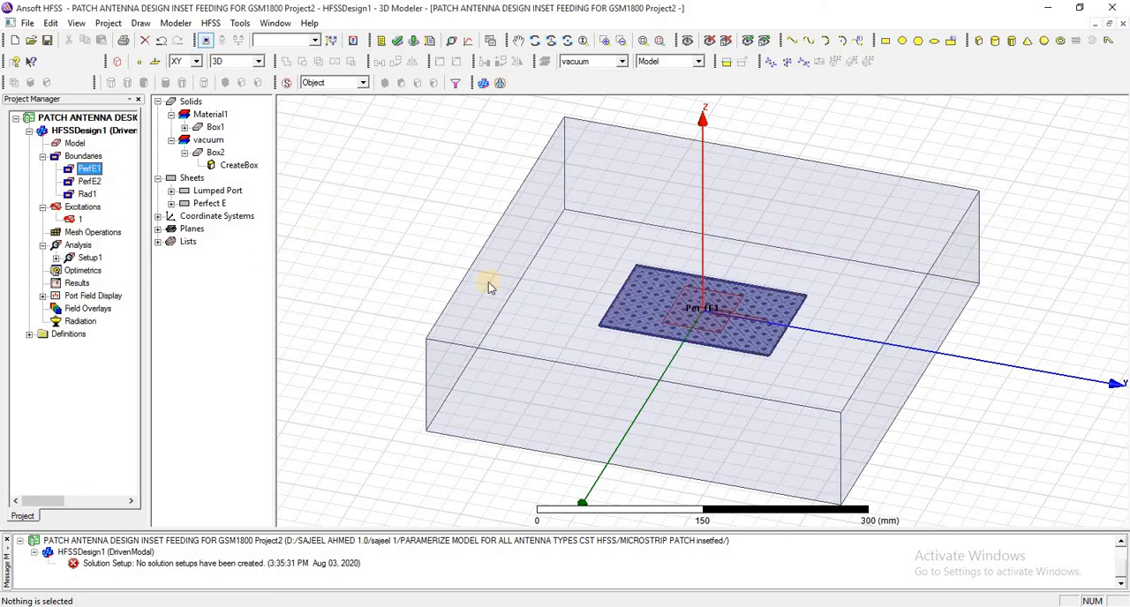
pyautogui.click(78, 220)
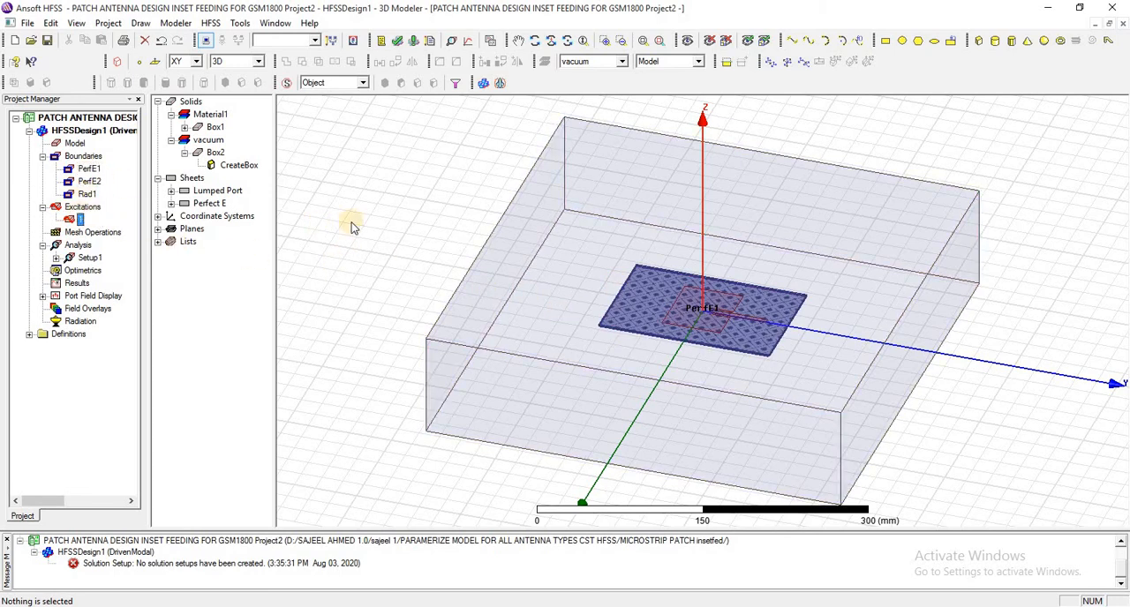
pyautogui.click(172, 191)
pyautogui.click(173, 241)
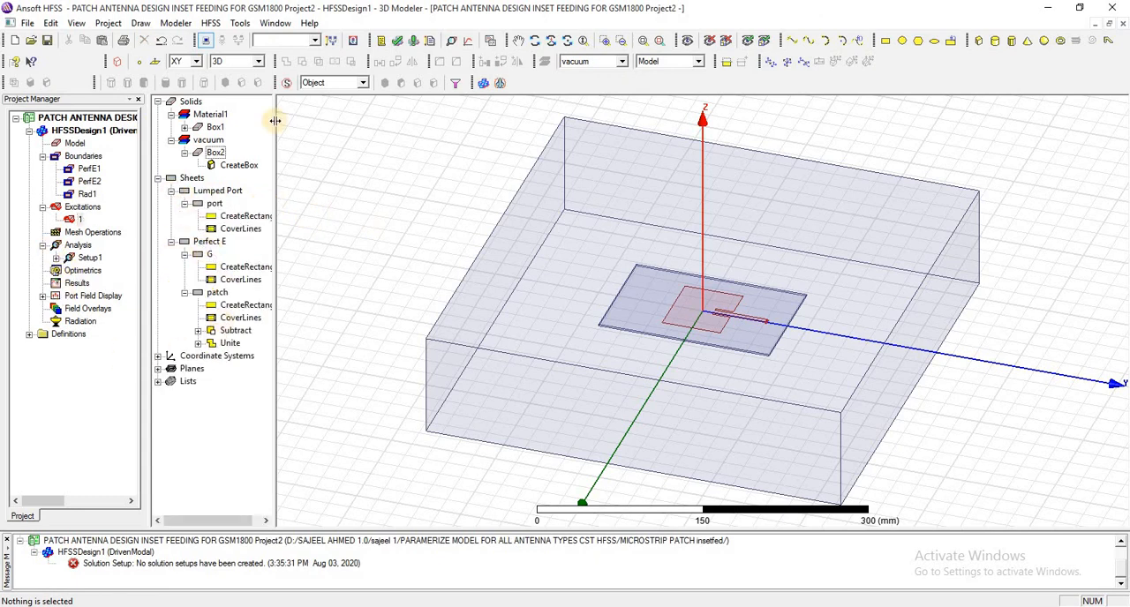
pyautogui.click(395, 40)
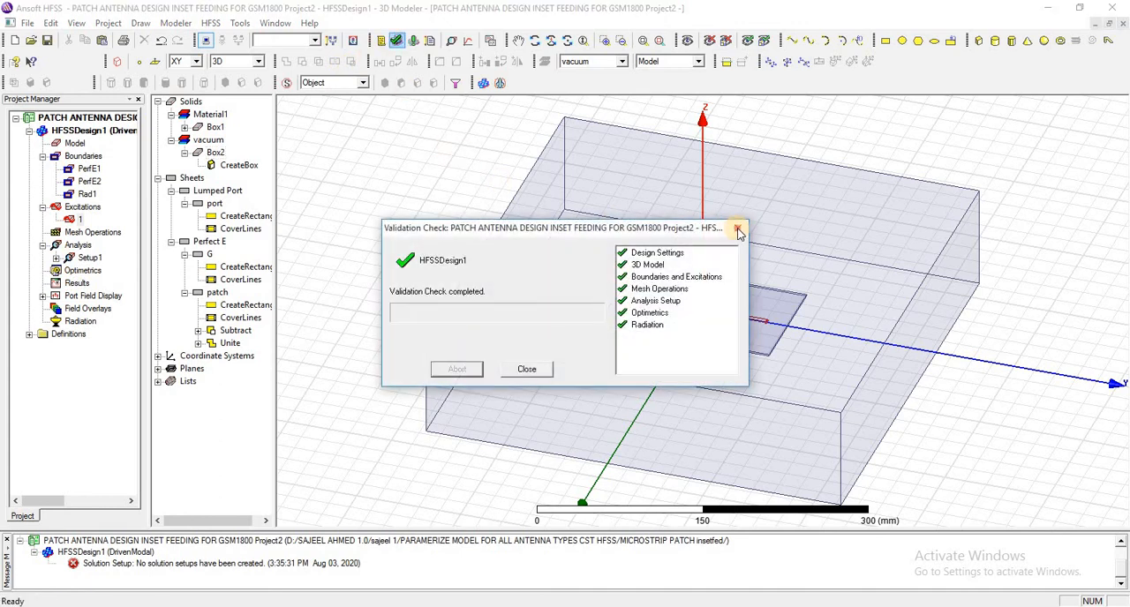
pyautogui.click(735, 229)
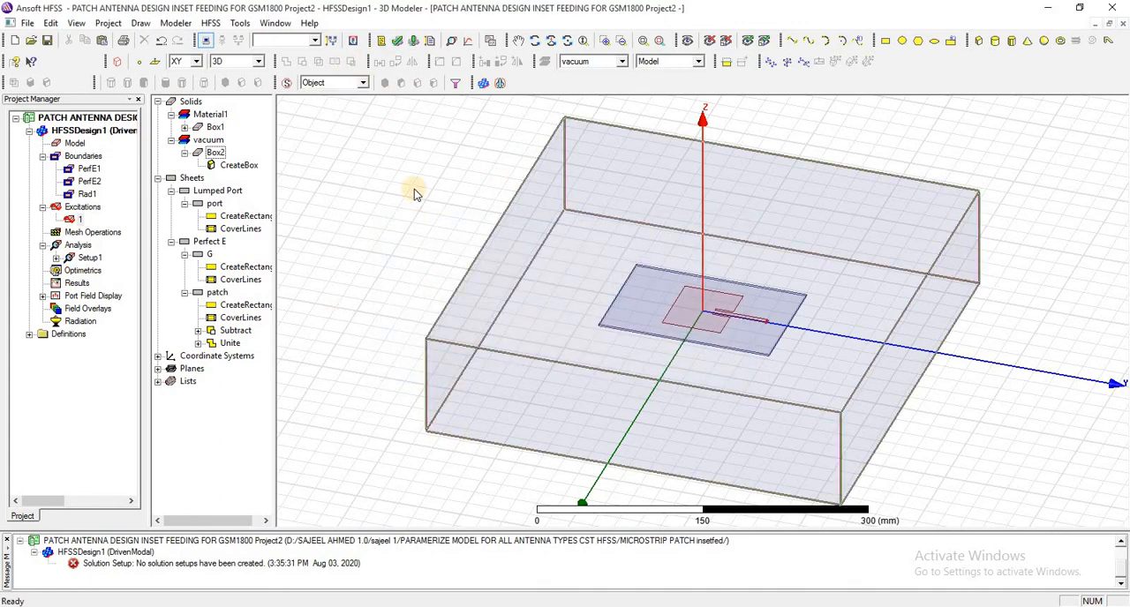